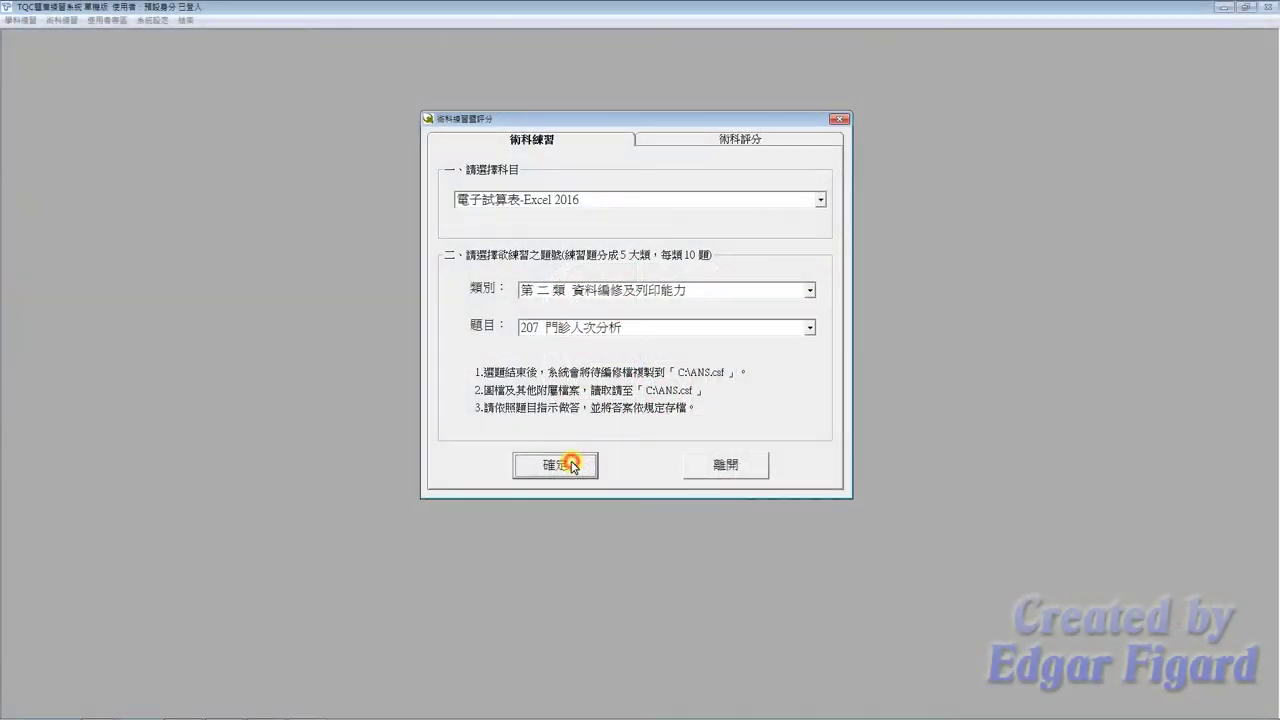
Step: Start the TQC Excel exercise and browse to C:\ANS.csf\EX02\8月門診資料 in File Explorer
{"action": "left_click", "coordinate": [572, 466]}
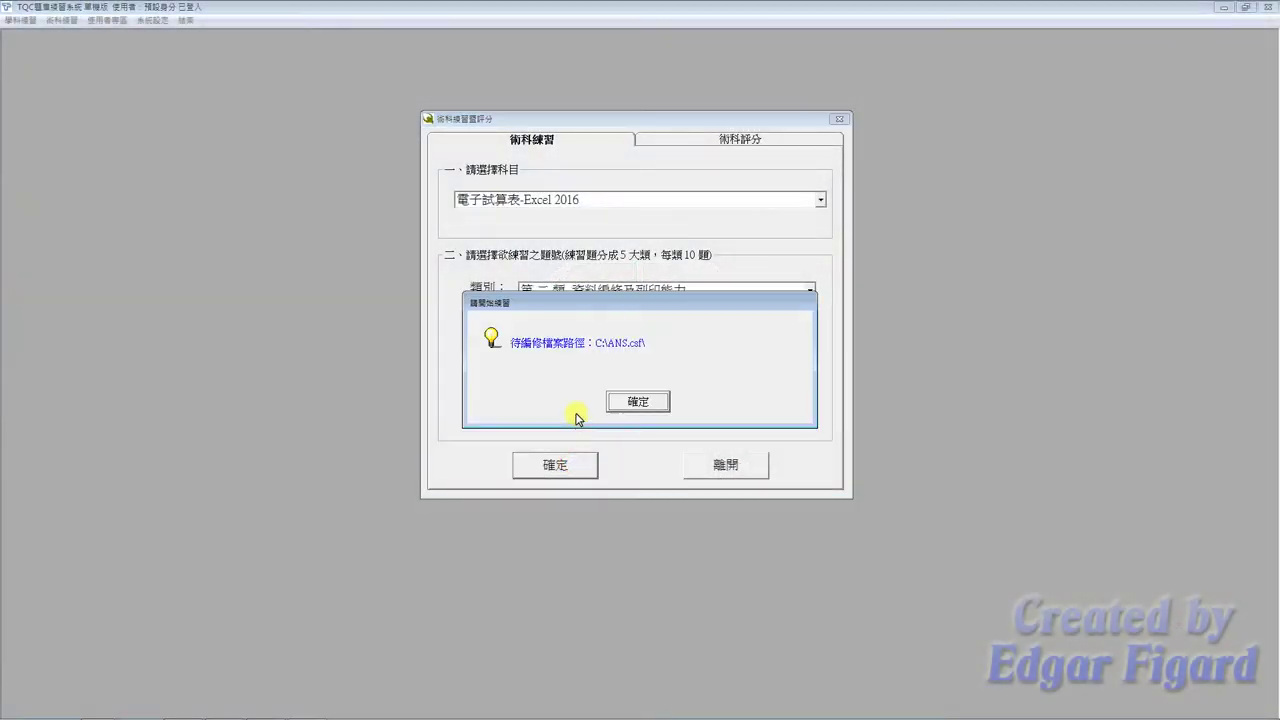
{"action": "left_click", "coordinate": [636, 402]}
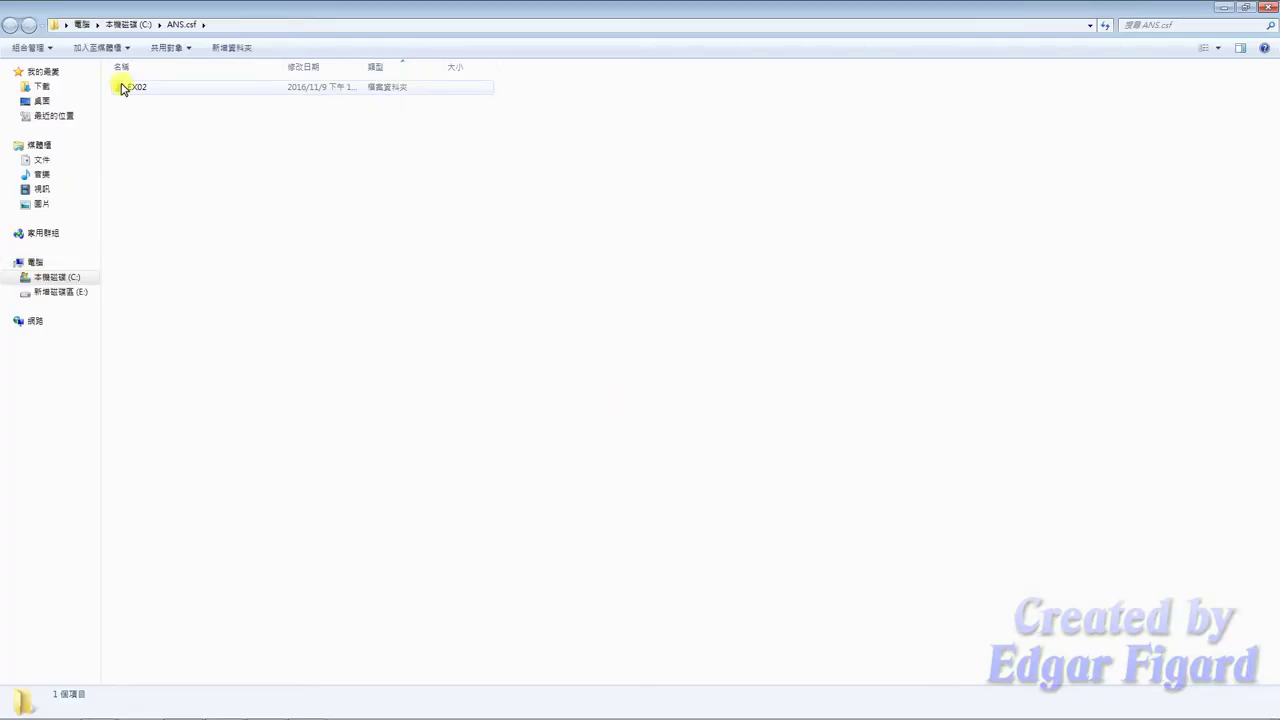
{"action": "double_click", "coordinate": [127, 88]}
{"action": "double_click", "coordinate": [160, 86]}
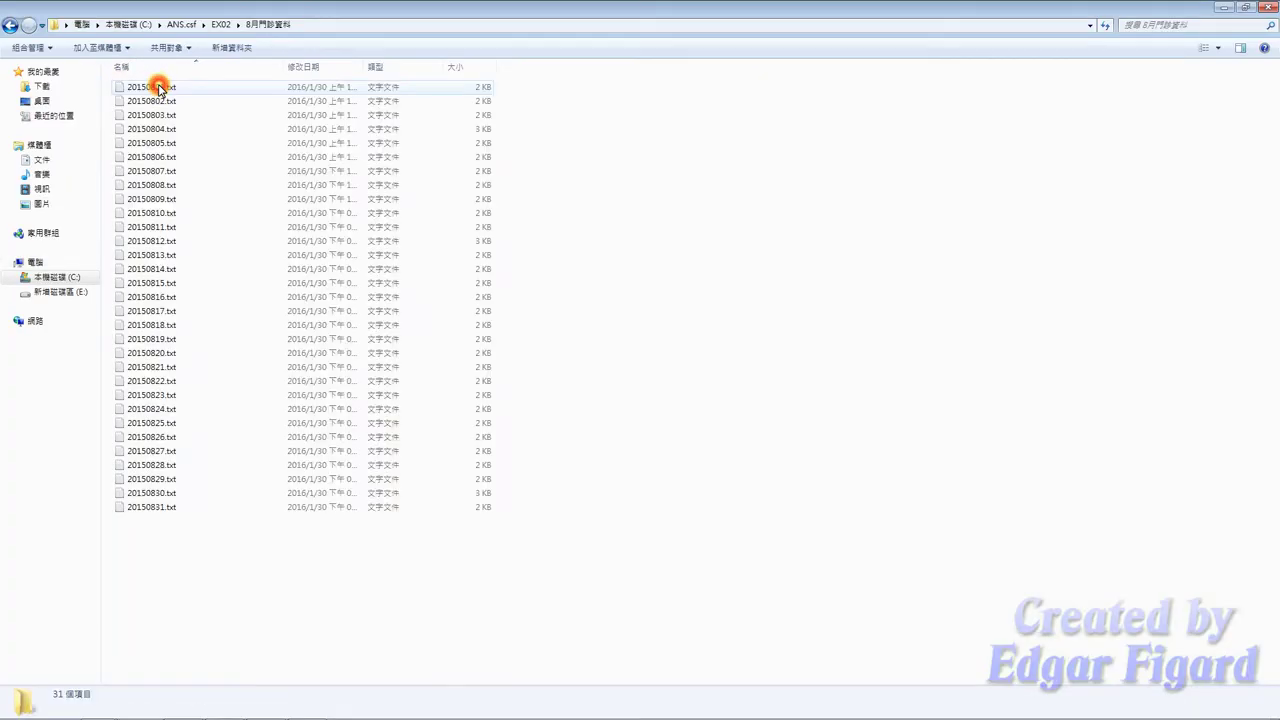
{"action": "left_click", "coordinate": [18, 707]}
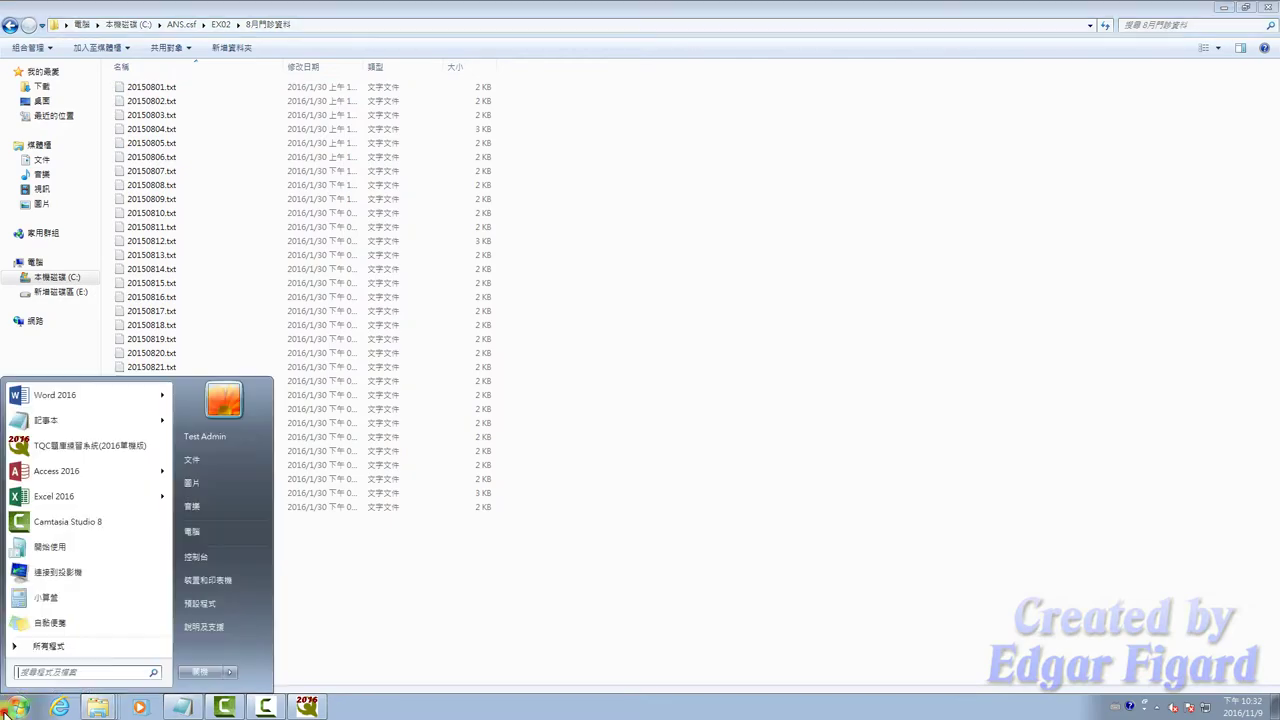
Step: Start Word 2016 with a blank document and begin inserting text from a file
{"action": "left_click", "coordinate": [79, 395]}
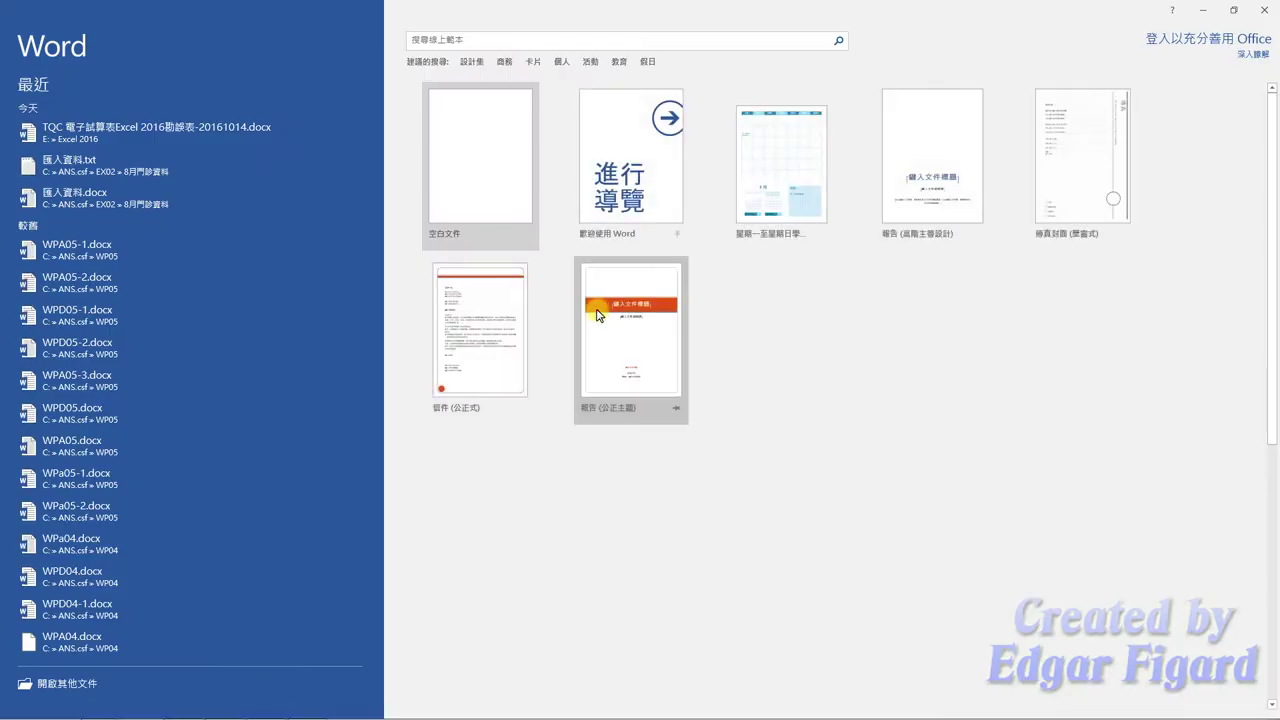
{"action": "left_click", "coordinate": [500, 206]}
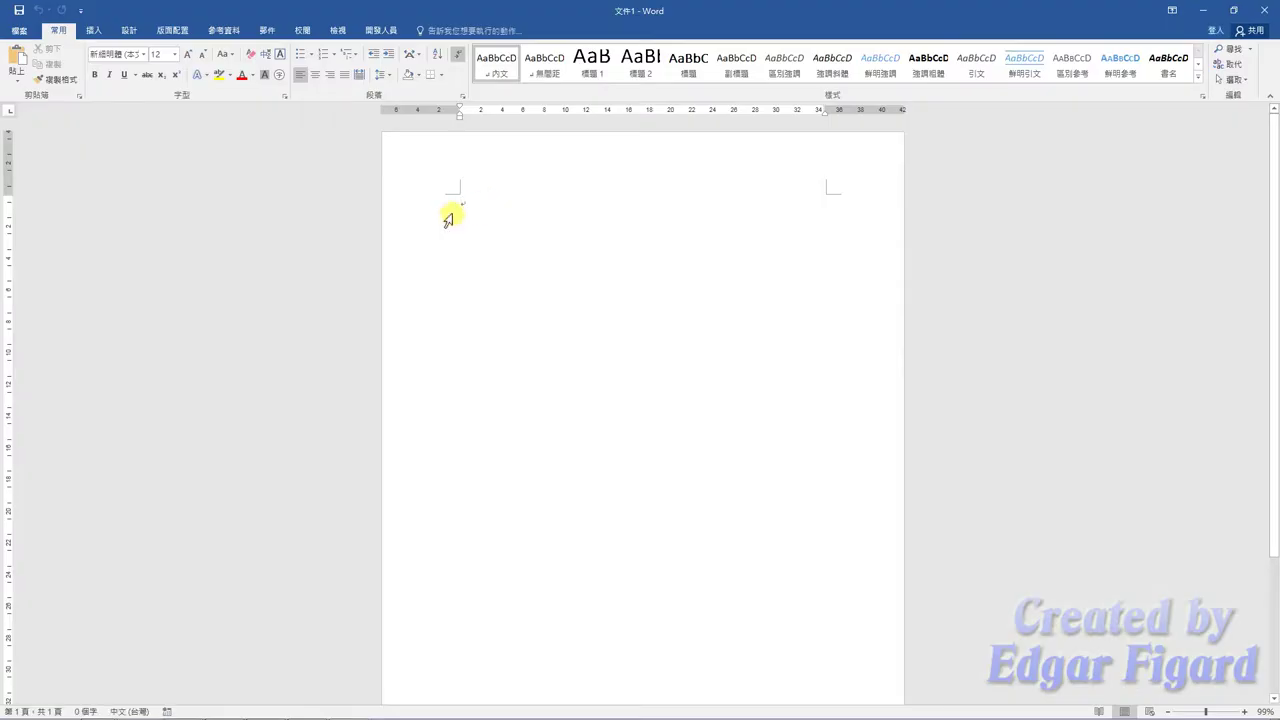
{"action": "left_click", "coordinate": [92, 30]}
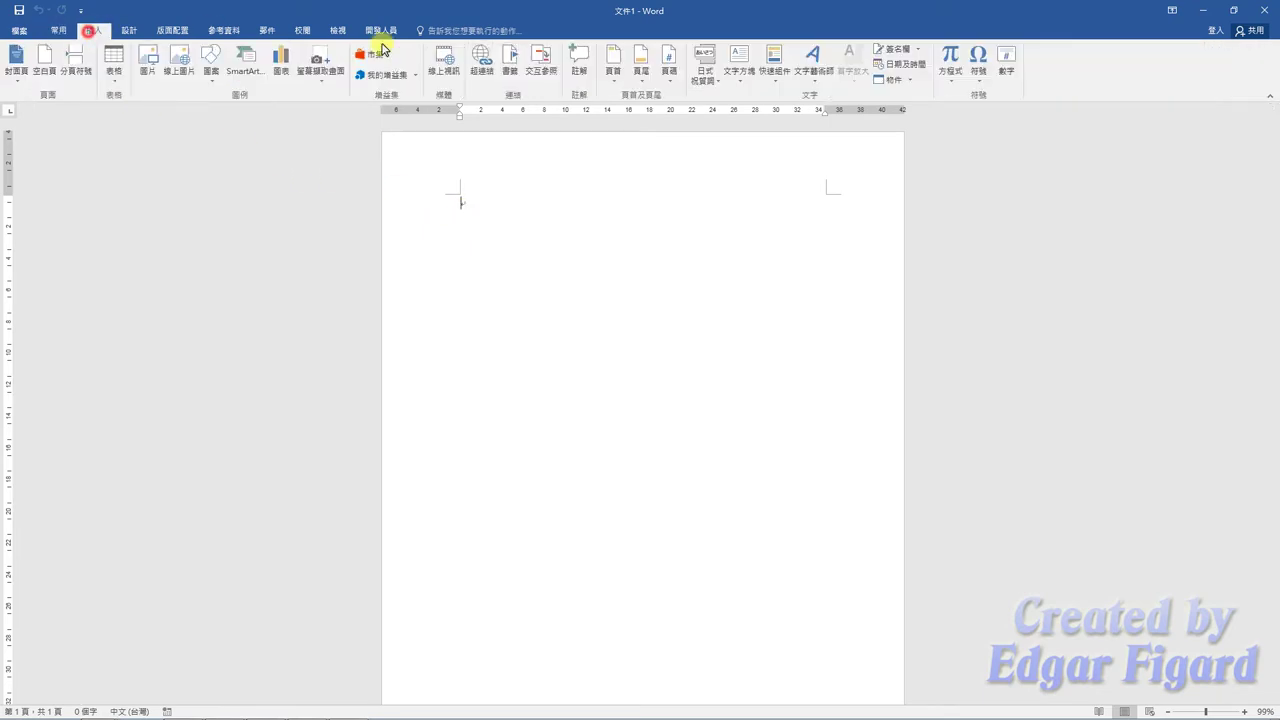
{"action": "left_click", "coordinate": [911, 82]}
{"action": "left_click", "coordinate": [924, 112]}
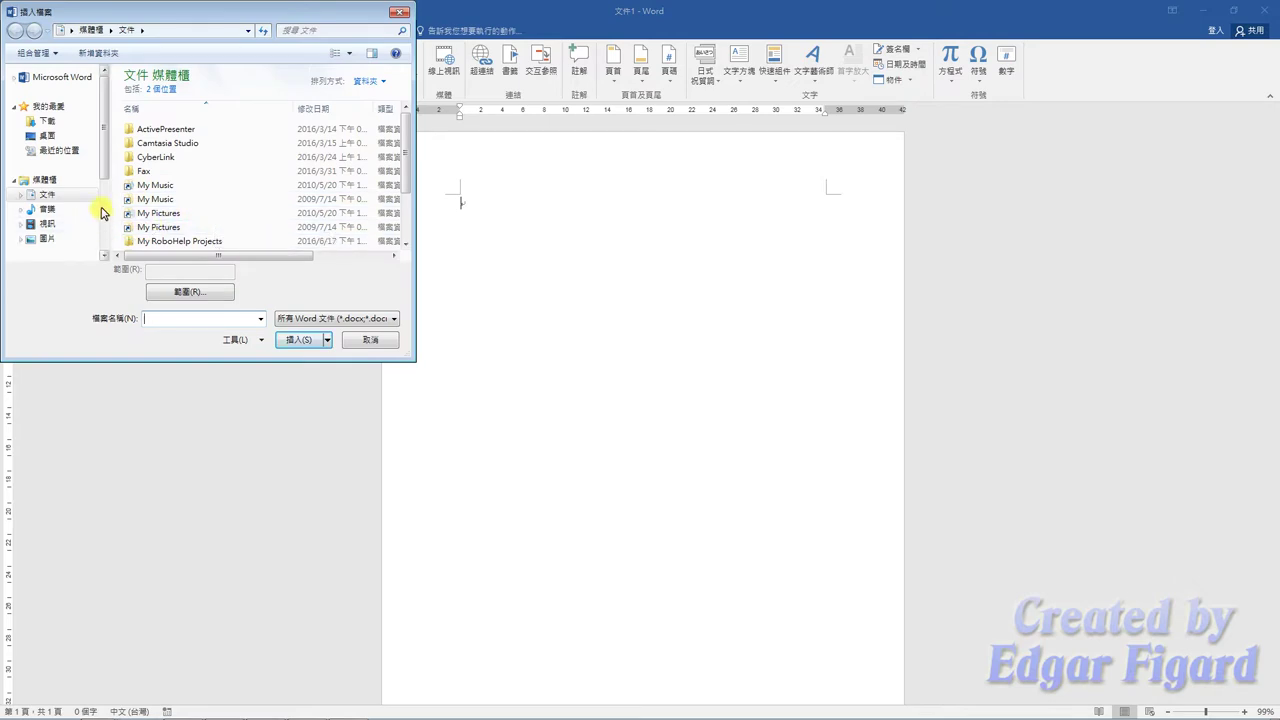
Step: Insert 20150801.txt through 20150831.txt from C:\ANS.csf\EX02\8月門診資料, showing All Files
{"action": "scroll", "coordinate": [102, 210], "scroll_direction": "down", "scroll_amount": 3}
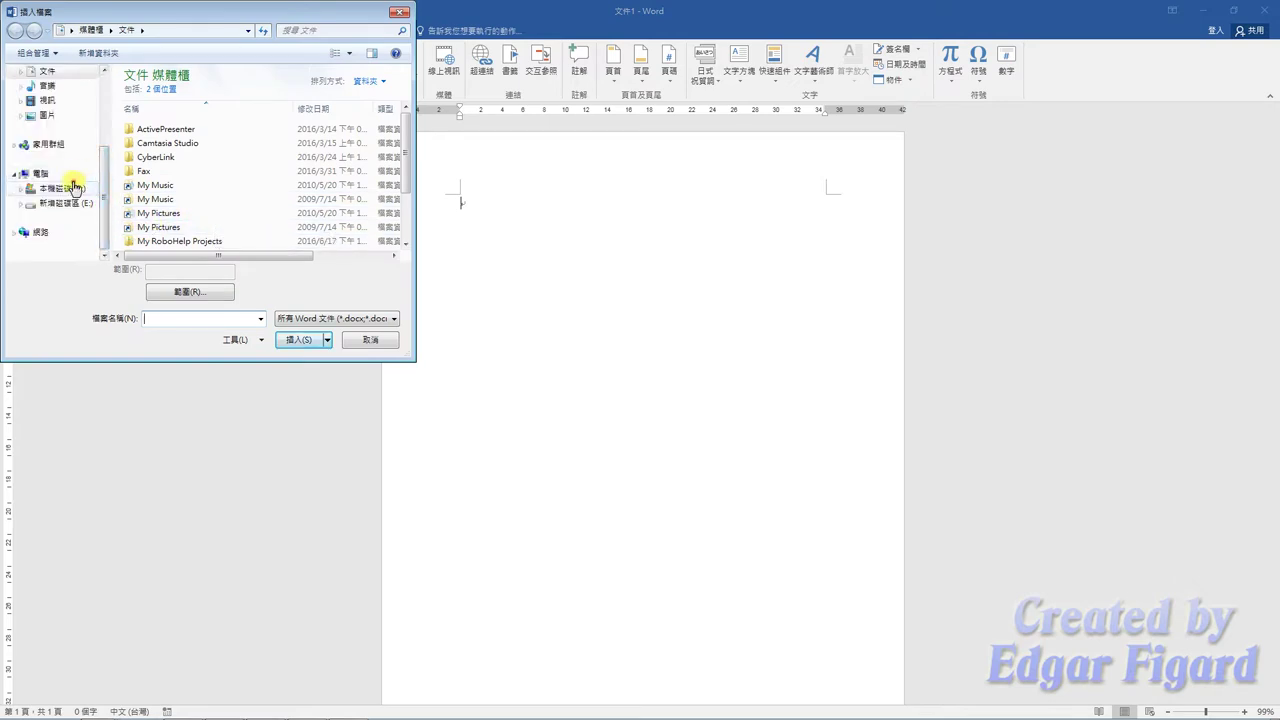
{"action": "left_click", "coordinate": [75, 187]}
{"action": "double_click", "coordinate": [160, 107]}
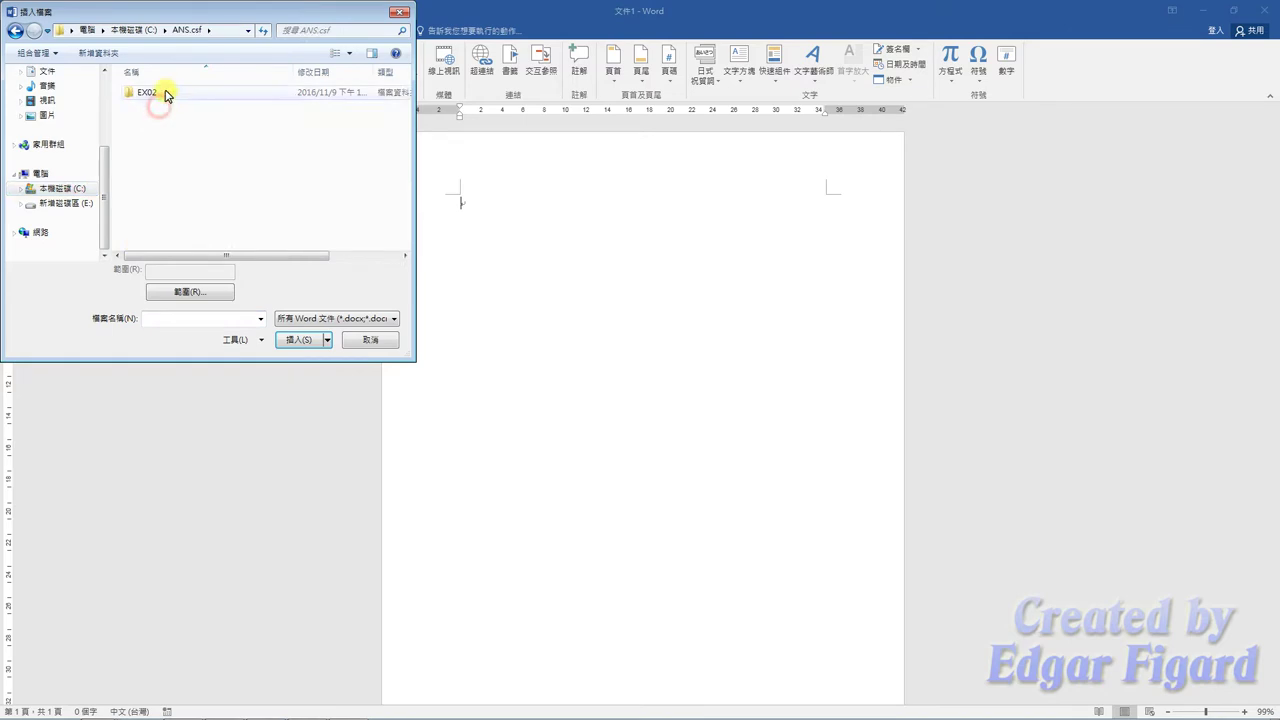
{"action": "double_click", "coordinate": [150, 92]}
{"action": "double_click", "coordinate": [160, 91]}
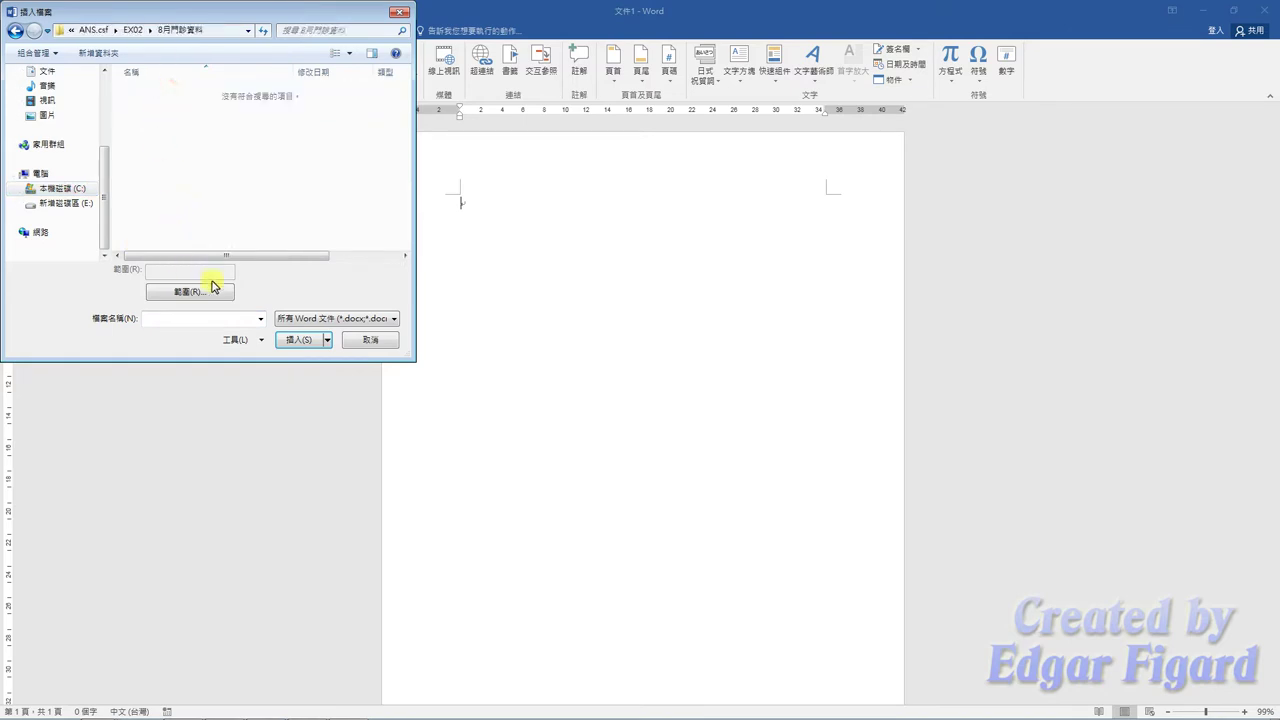
{"action": "left_click", "coordinate": [307, 318]}
{"action": "left_click", "coordinate": [300, 328]}
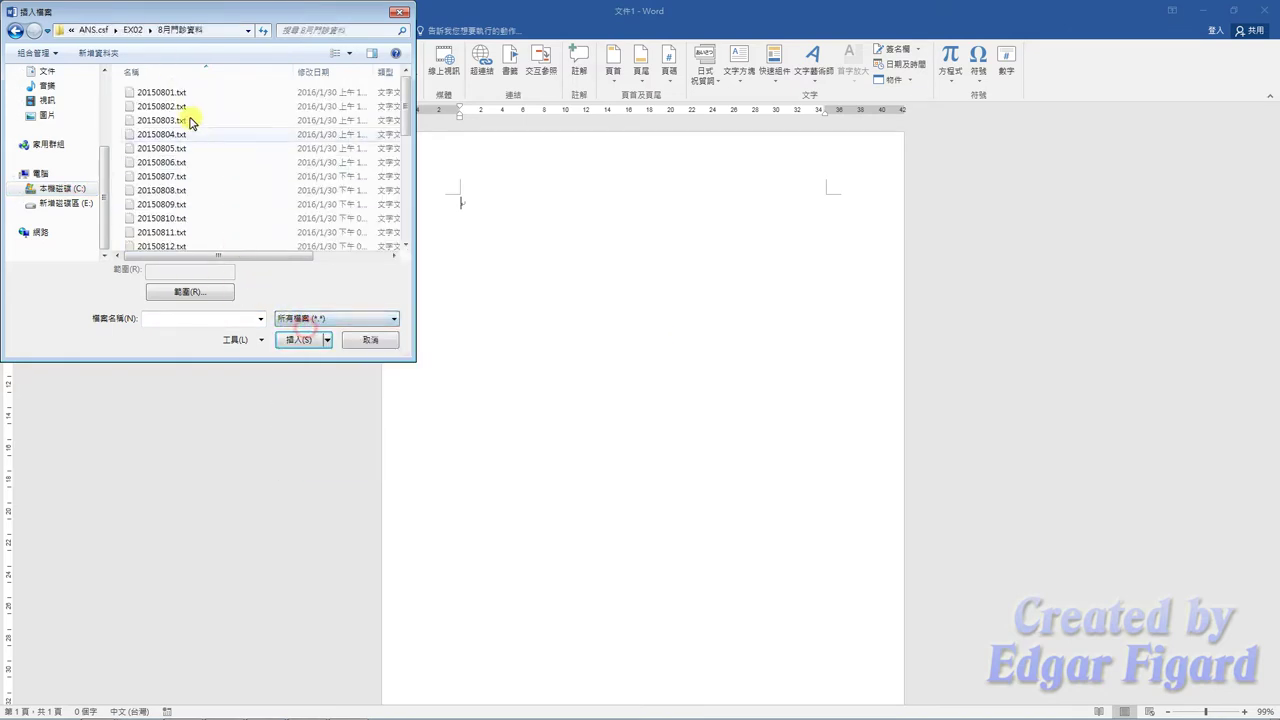
{"action": "left_click", "coordinate": [190, 95]}
{"action": "scroll", "coordinate": [195, 134], "scroll_direction": "down", "scroll_amount": 6}
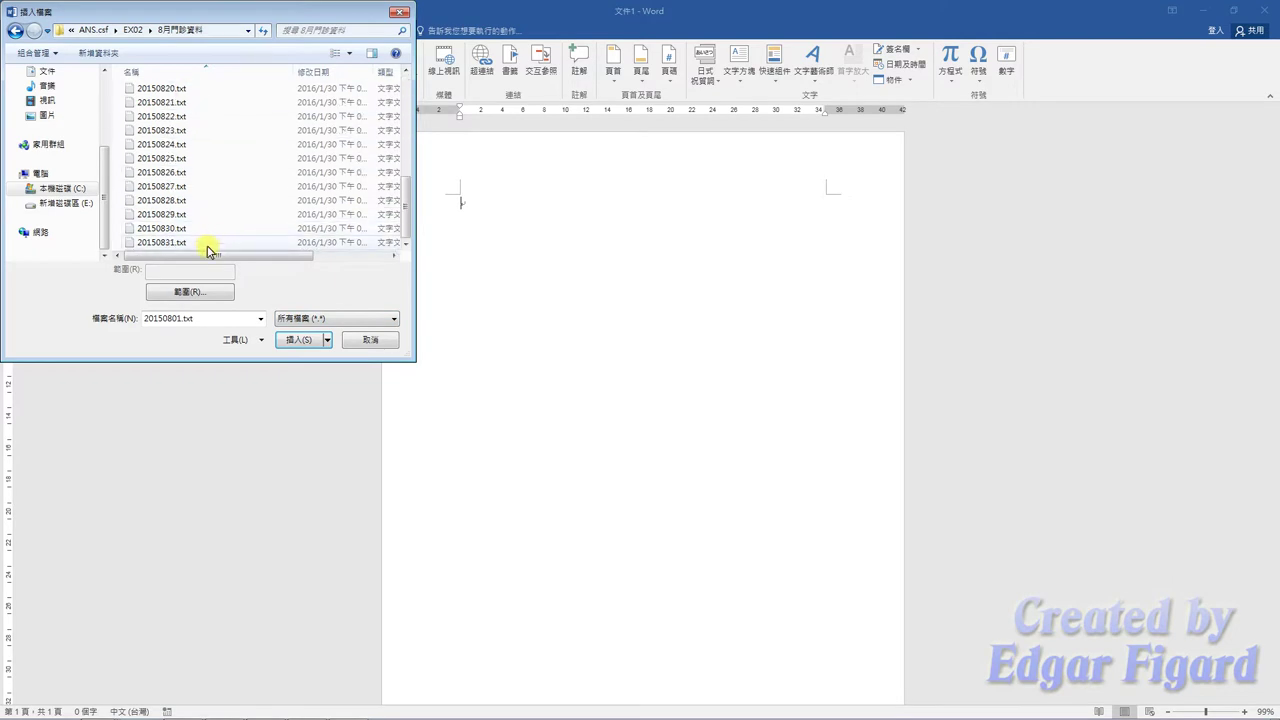
{"action": "left_click", "coordinate": [192, 244], "text": "shift"}
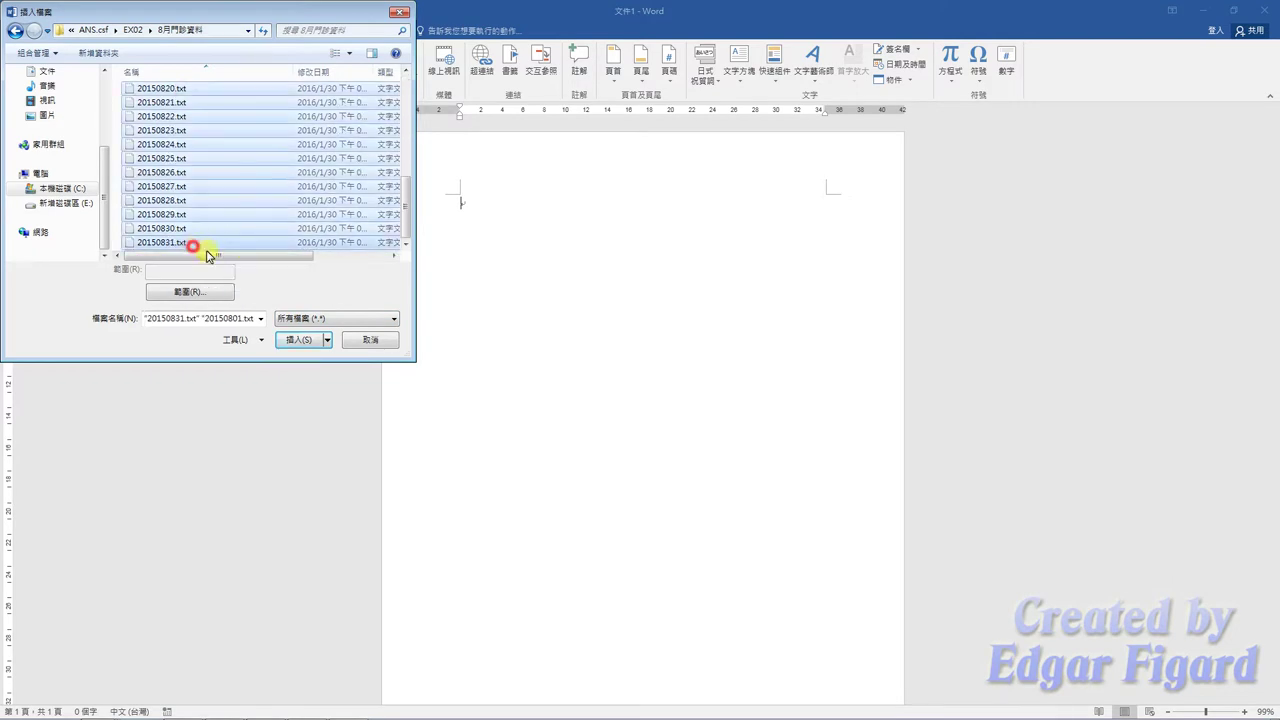
{"action": "left_click", "coordinate": [300, 340]}
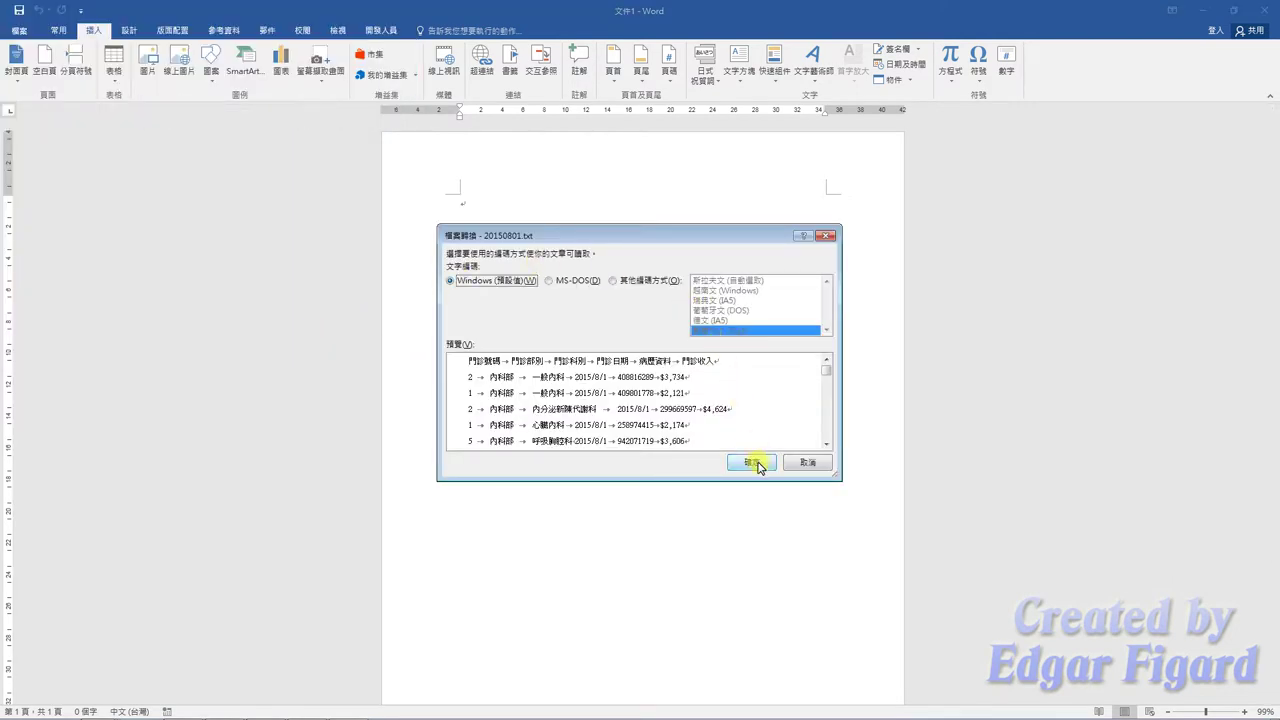
Step: Accept the Windows (default) encoding for each file until all August records through 8/31 are inserted
{"action": "left_click", "coordinate": [752, 462]}
{"action": "left_click", "coordinate": [752, 462]}
{"action": "left_click", "coordinate": [752, 462]}
{"action": "left_click", "coordinate": [752, 462]}
{"action": "left_click", "coordinate": [752, 462]}
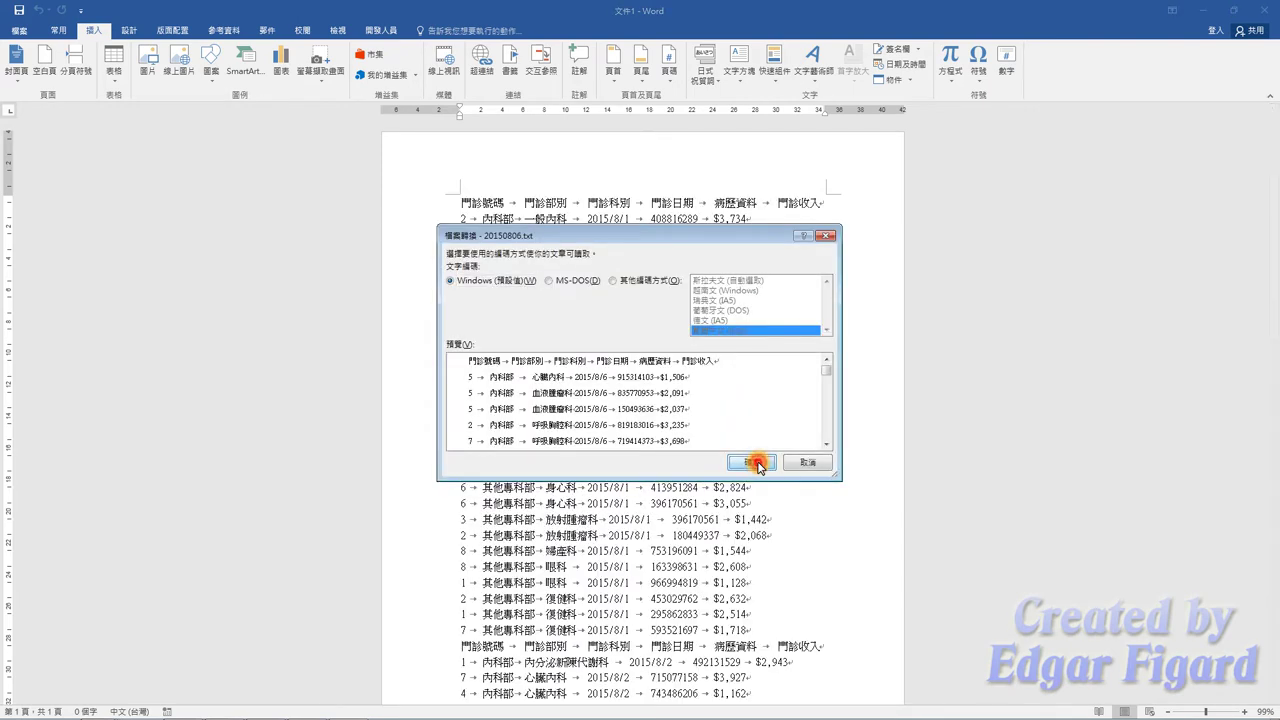
{"action": "left_click", "coordinate": [755, 463]}
{"action": "left_click", "coordinate": [755, 463]}
{"action": "left_click", "coordinate": [755, 463]}
{"action": "left_click", "coordinate": [755, 463]}
{"action": "left_click", "coordinate": [755, 463]}
{"action": "left_click", "coordinate": [755, 463]}
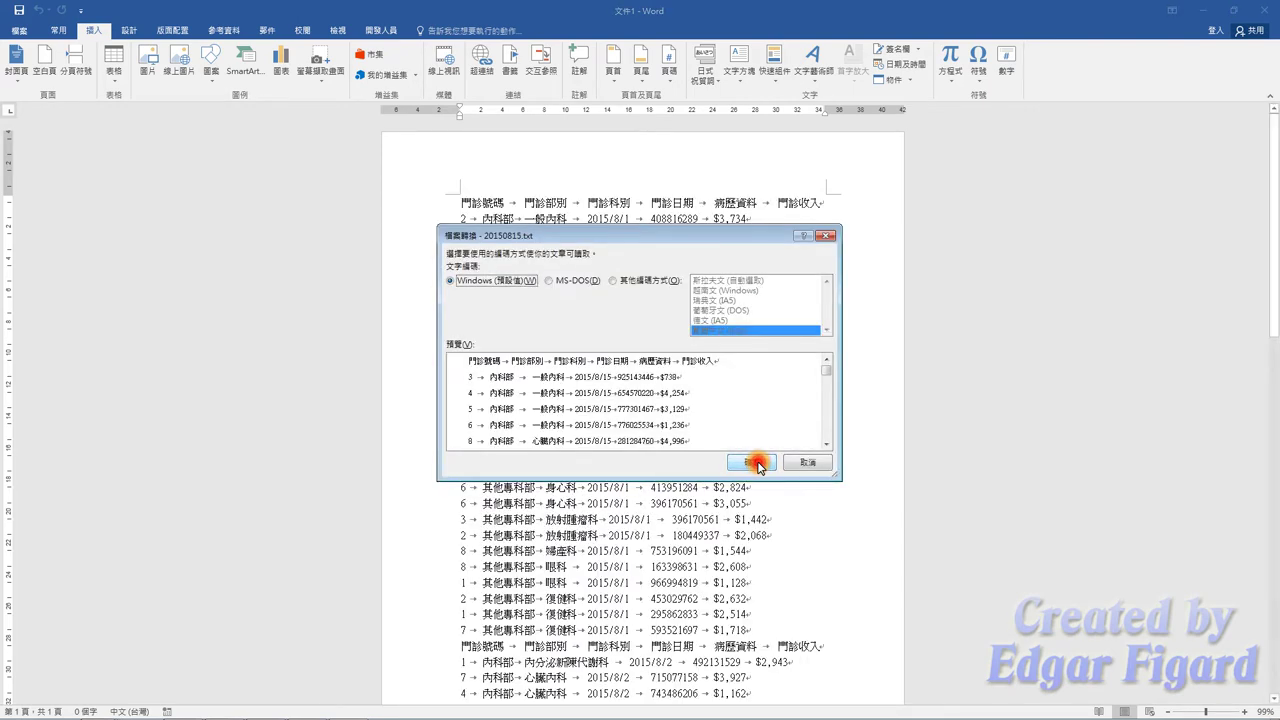
{"action": "left_click", "coordinate": [757, 463]}
{"action": "left_click", "coordinate": [757, 463]}
{"action": "left_click", "coordinate": [757, 463]}
{"action": "left_click", "coordinate": [757, 463]}
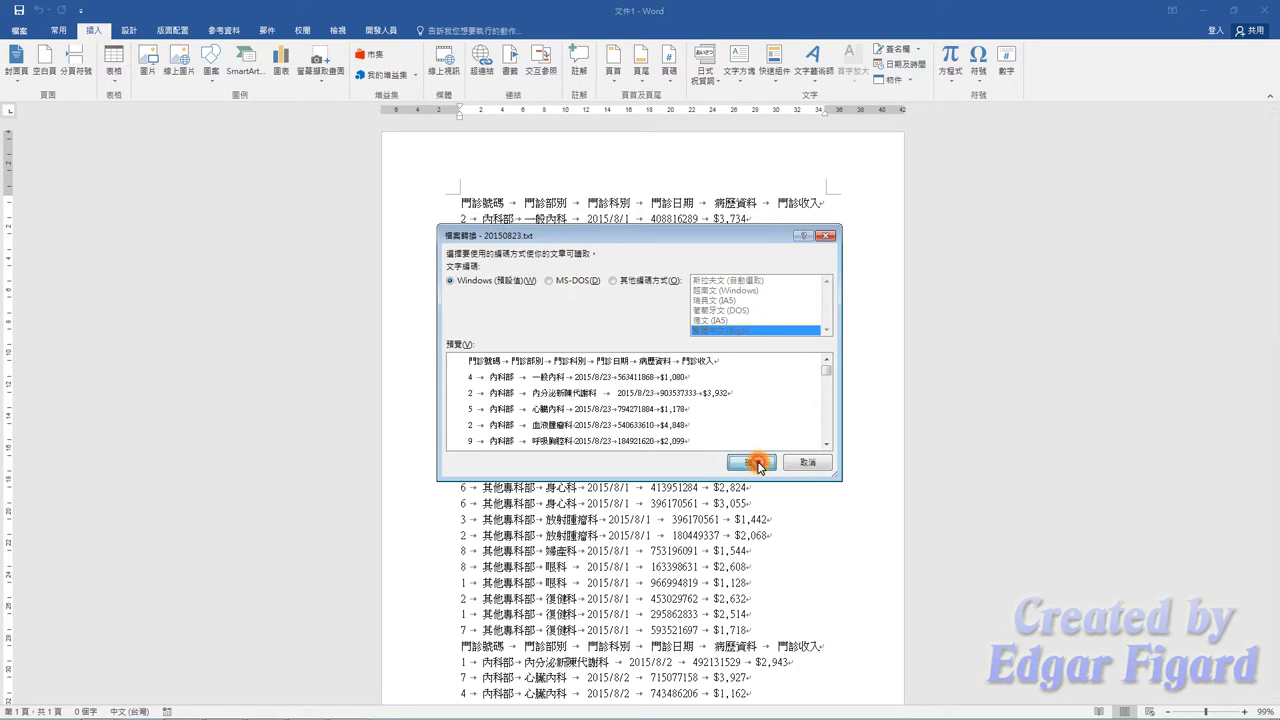
{"action": "left_click", "coordinate": [757, 463]}
{"action": "left_click", "coordinate": [757, 463]}
{"action": "left_click", "coordinate": [757, 463]}
{"action": "left_click", "coordinate": [757, 462]}
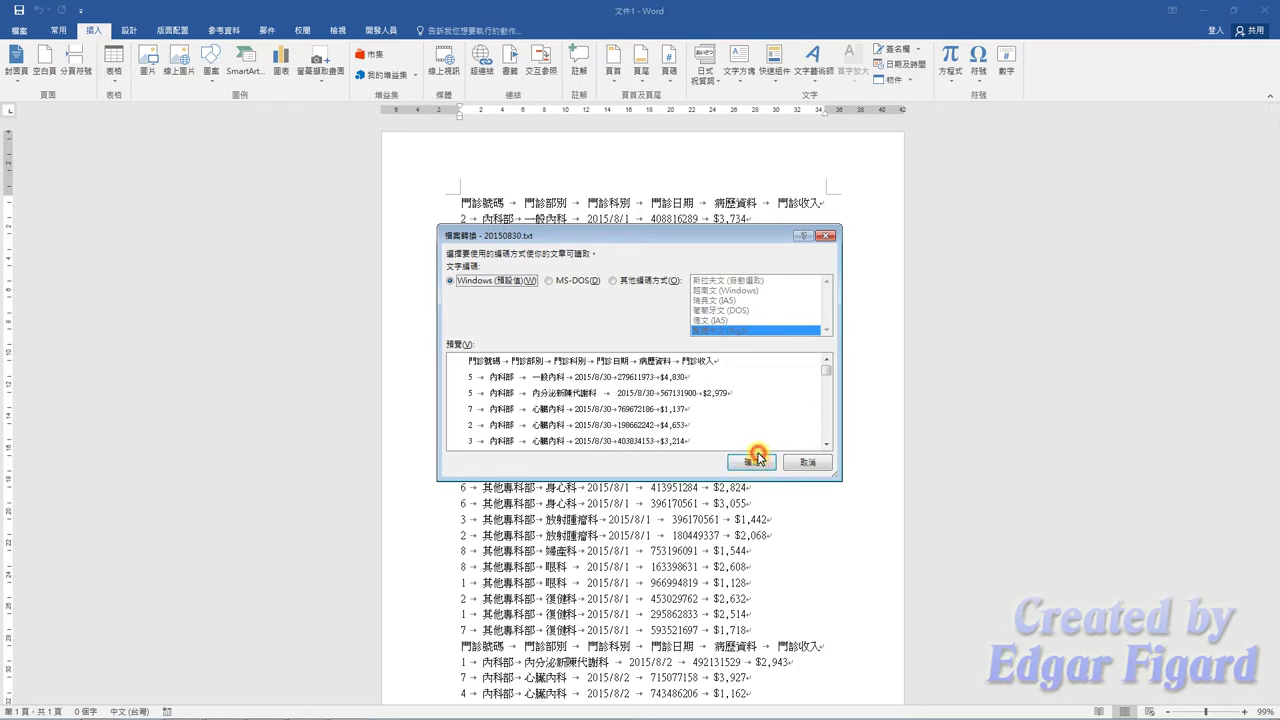
{"action": "left_click", "coordinate": [757, 462]}
{"action": "left_click", "coordinate": [757, 462]}
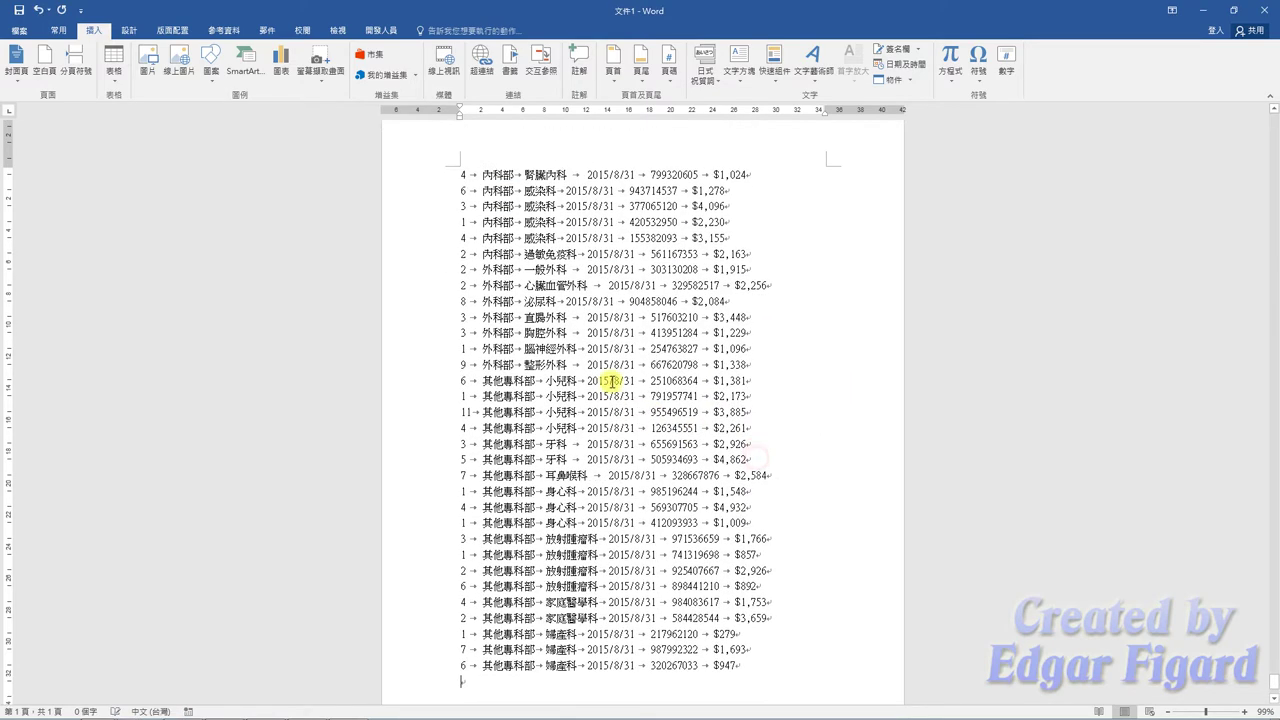
Step: Save the merged clinic document as a plain-text (.txt) file in the 8月門診資料 folder
{"action": "left_click", "coordinate": [19, 30]}
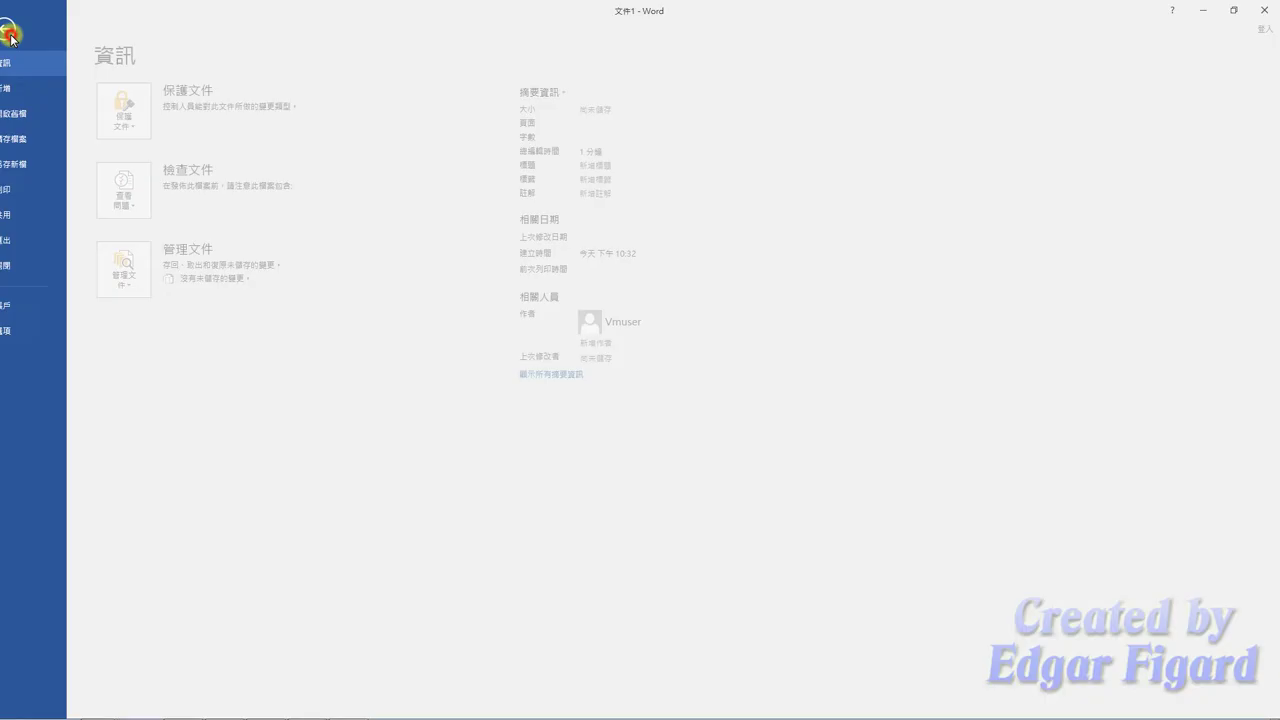
{"action": "left_click", "coordinate": [50, 166]}
{"action": "left_click", "coordinate": [378, 122]}
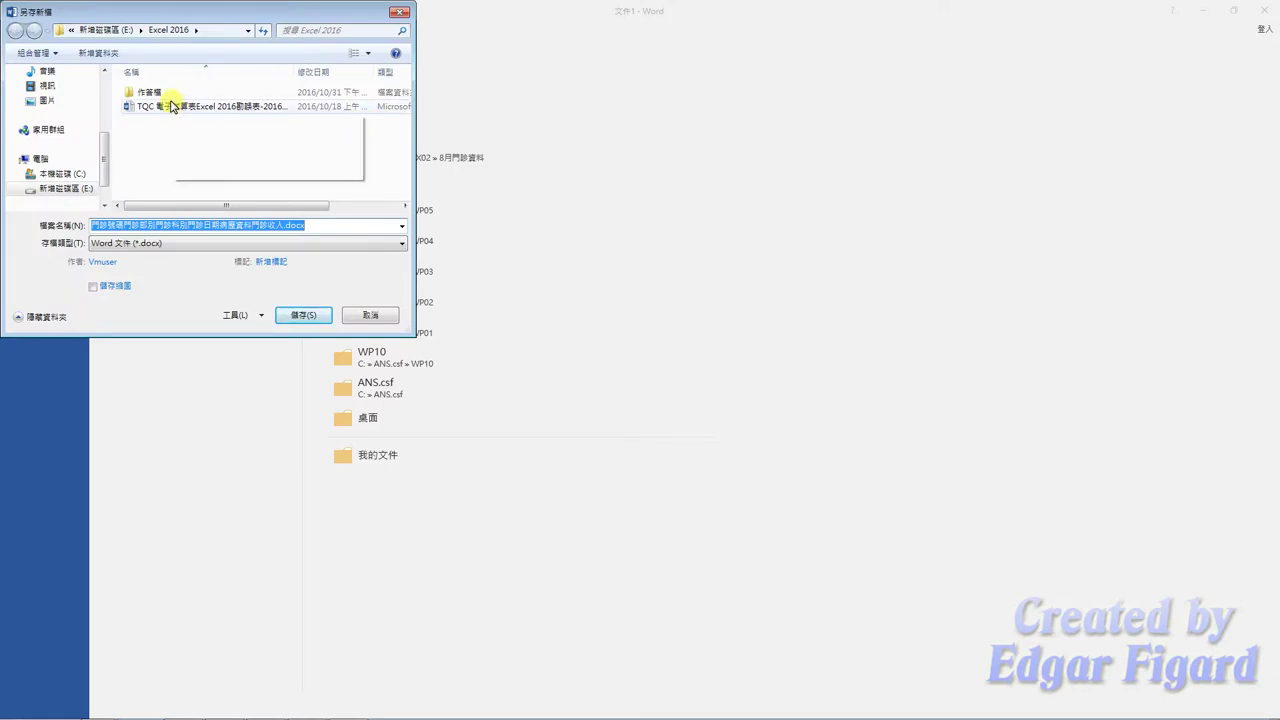
{"action": "left_click", "coordinate": [370, 315]}
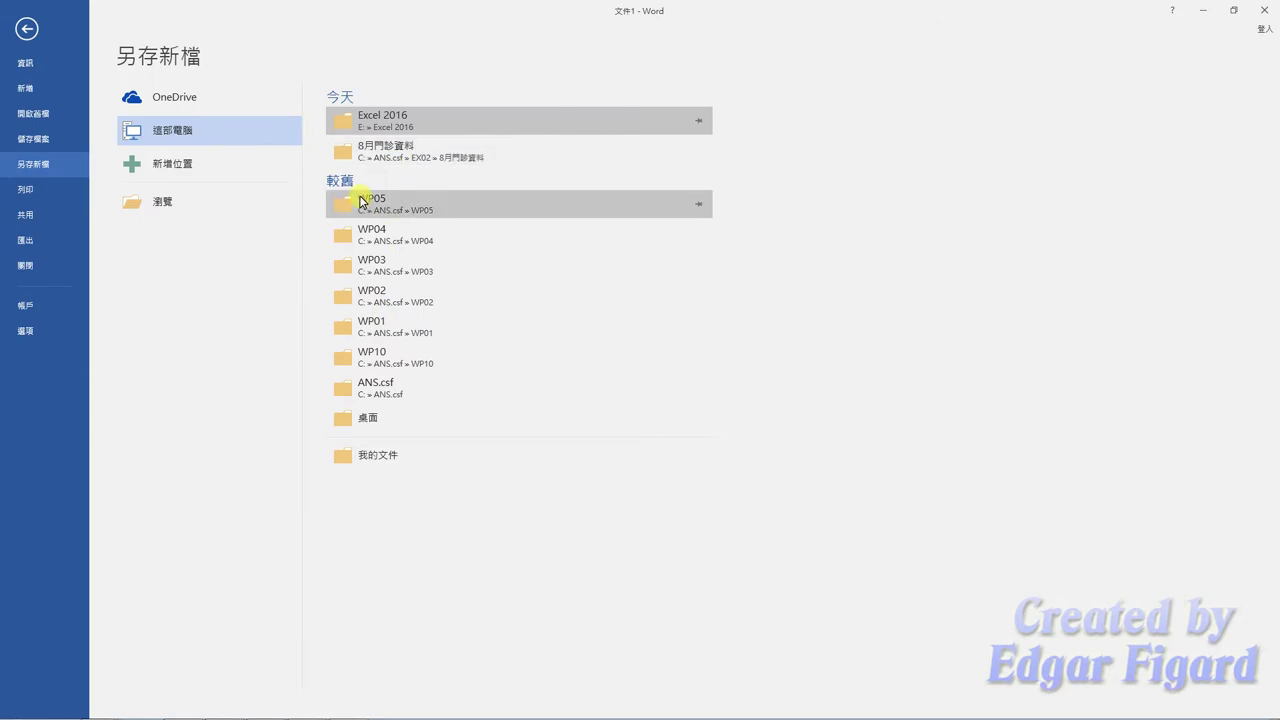
{"action": "left_click", "coordinate": [203, 138]}
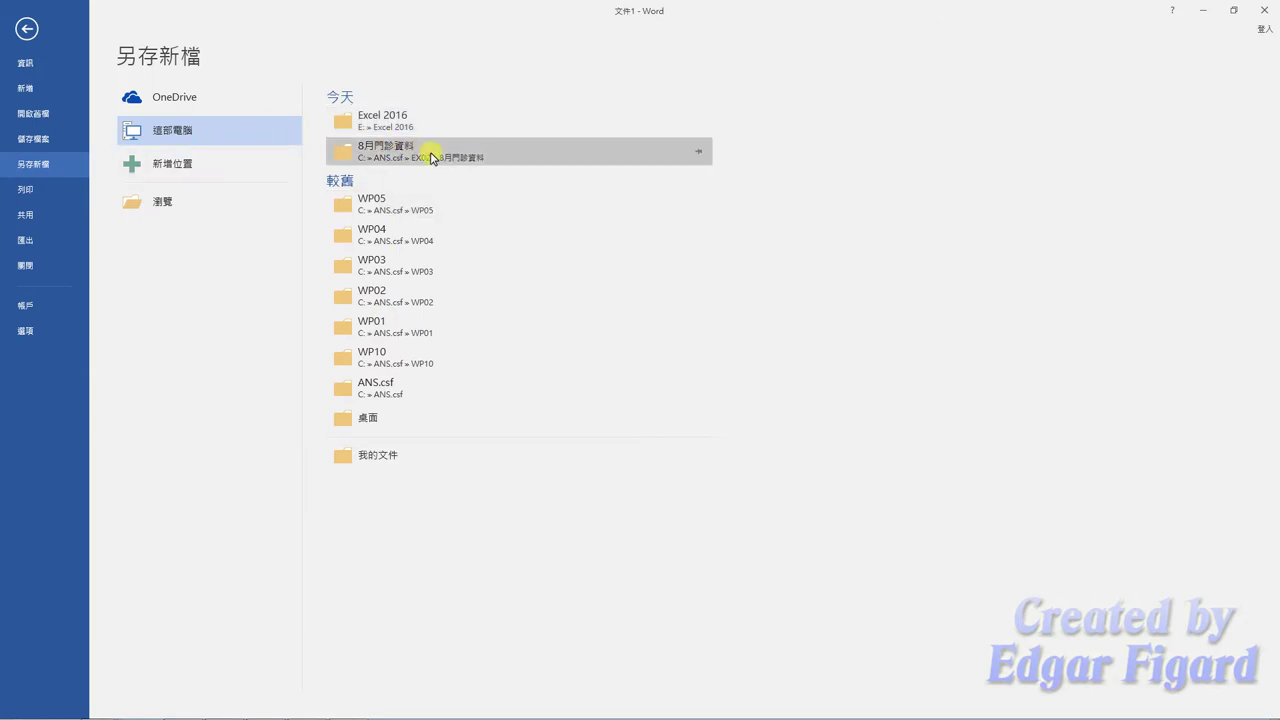
{"action": "left_click", "coordinate": [700, 151]}
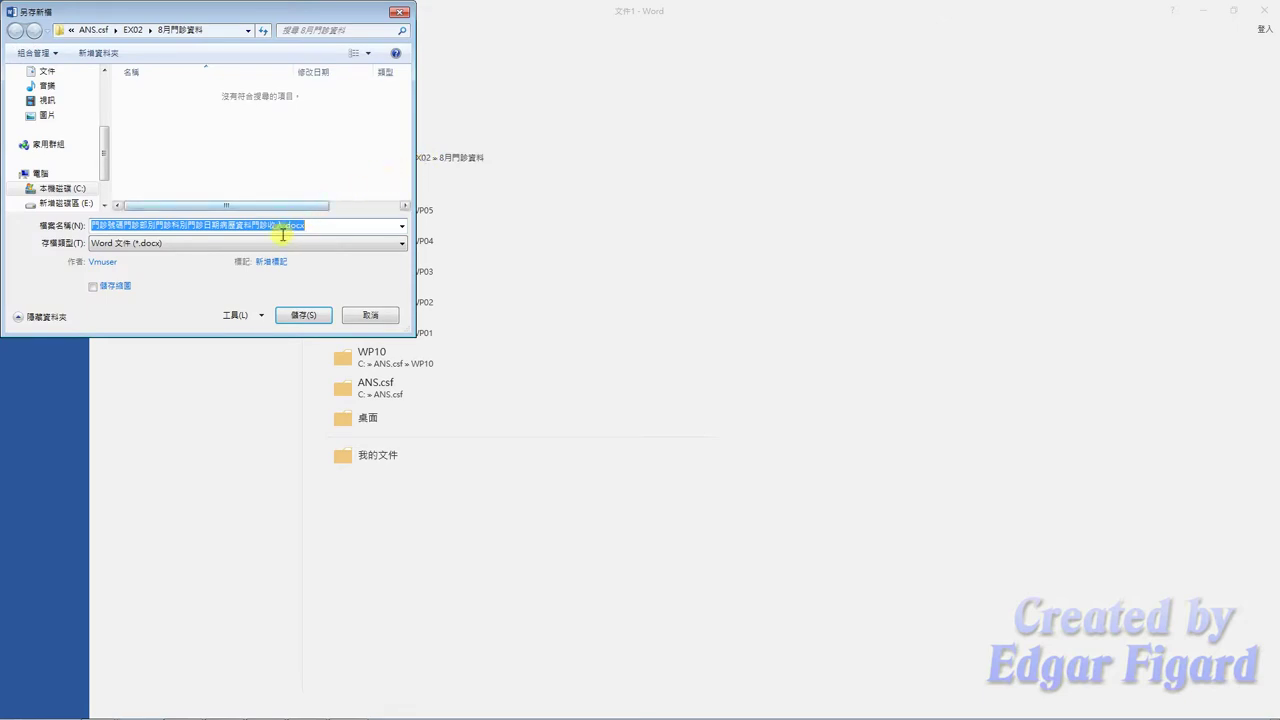
{"action": "left_click", "coordinate": [166, 225]}
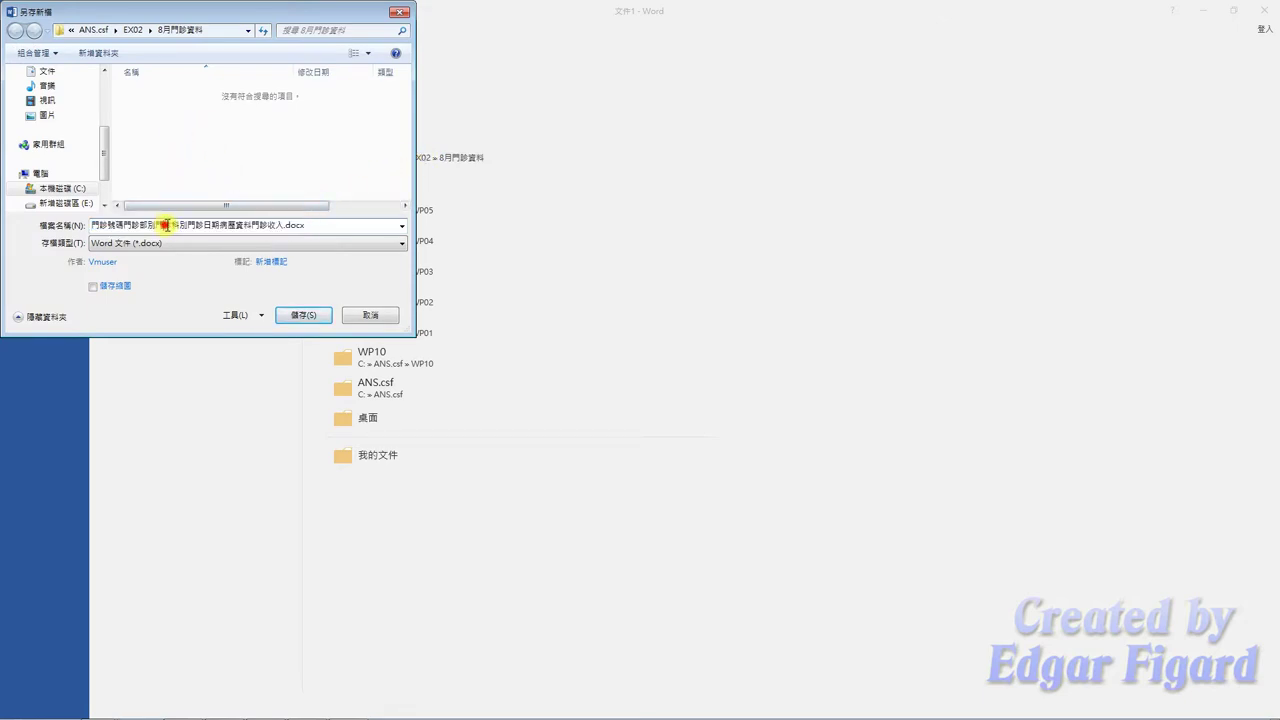
{"action": "left_click", "coordinate": [278, 242]}
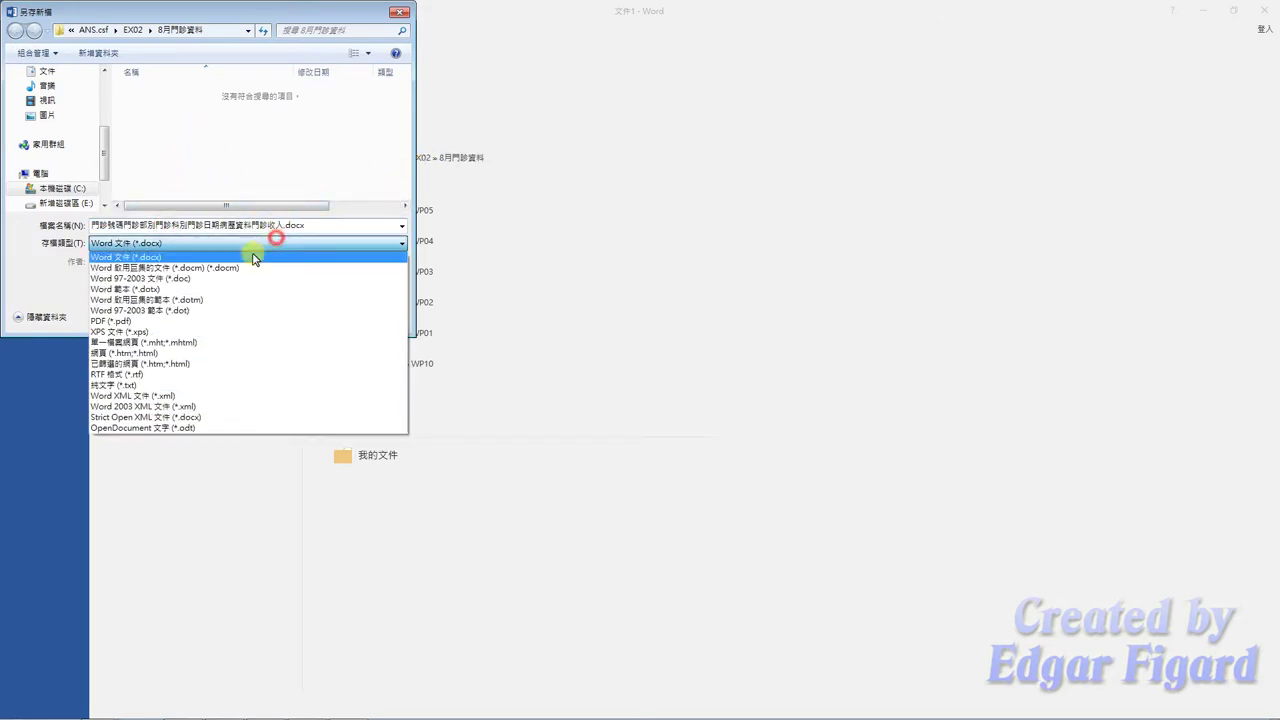
{"action": "left_click", "coordinate": [176, 385]}
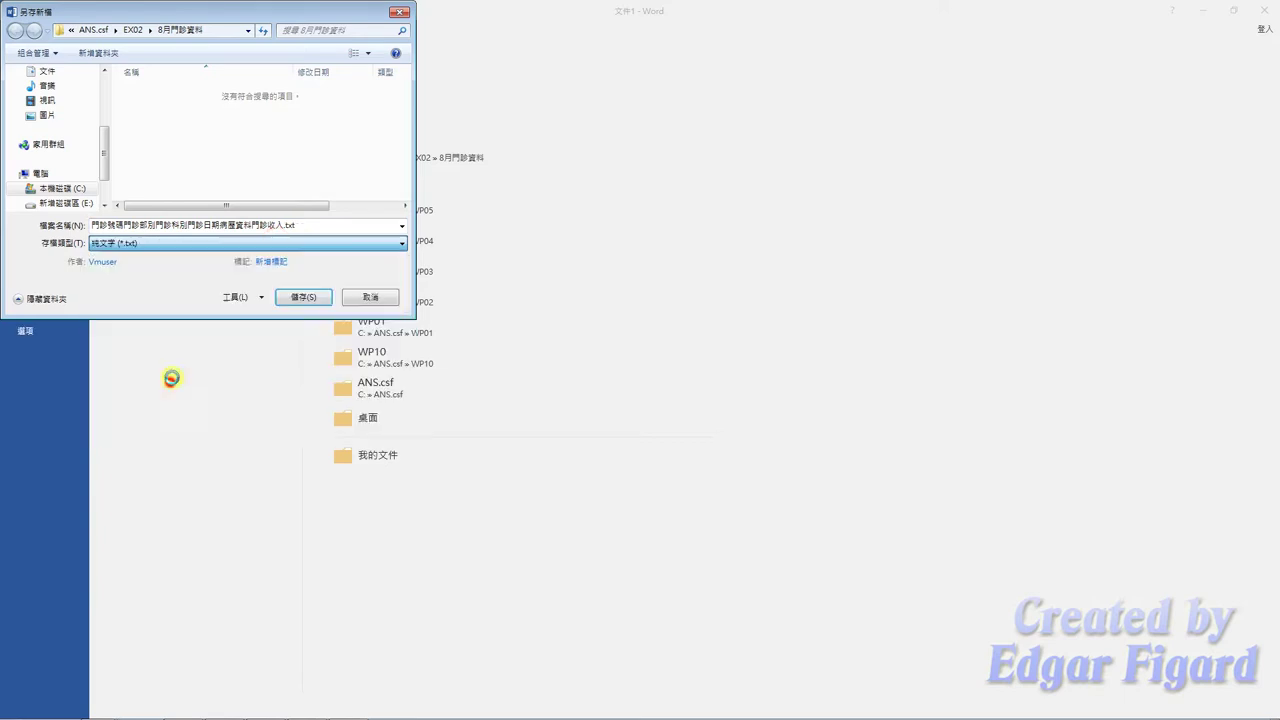
{"action": "double_click", "coordinate": [248, 229]}
{"action": "left_click", "coordinate": [282, 229]}
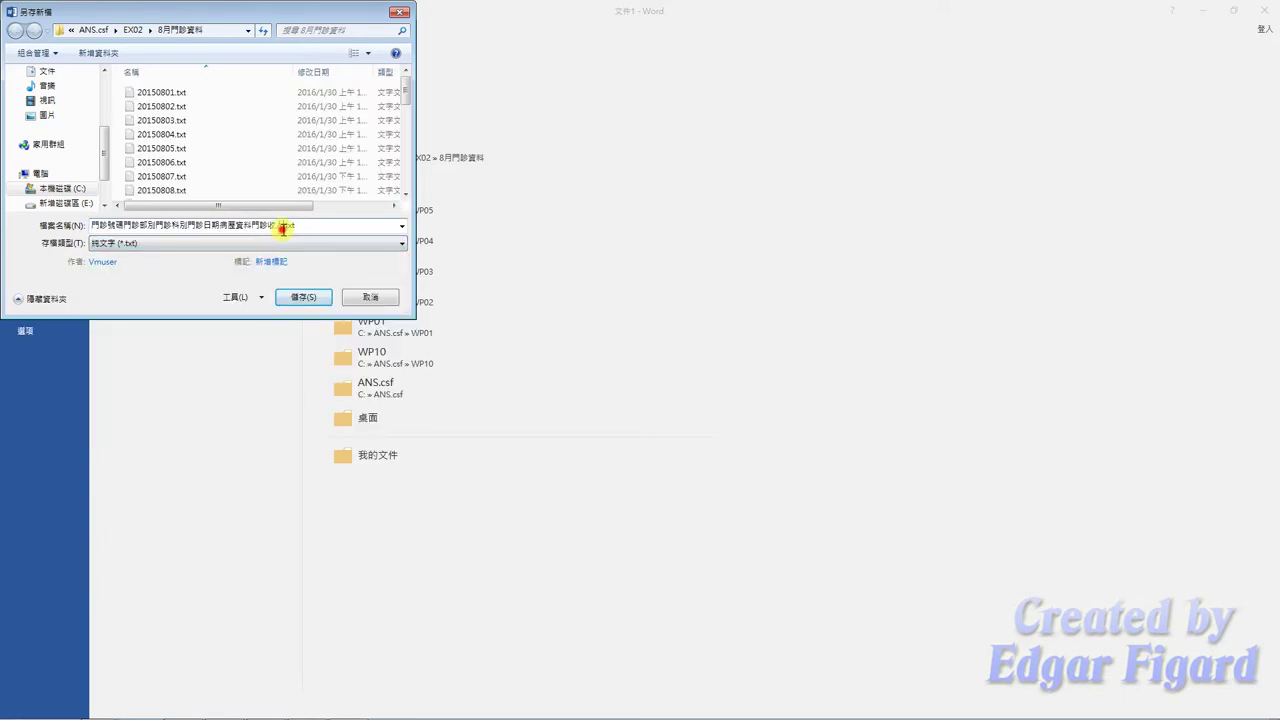
{"action": "left_click", "coordinate": [287, 300]}
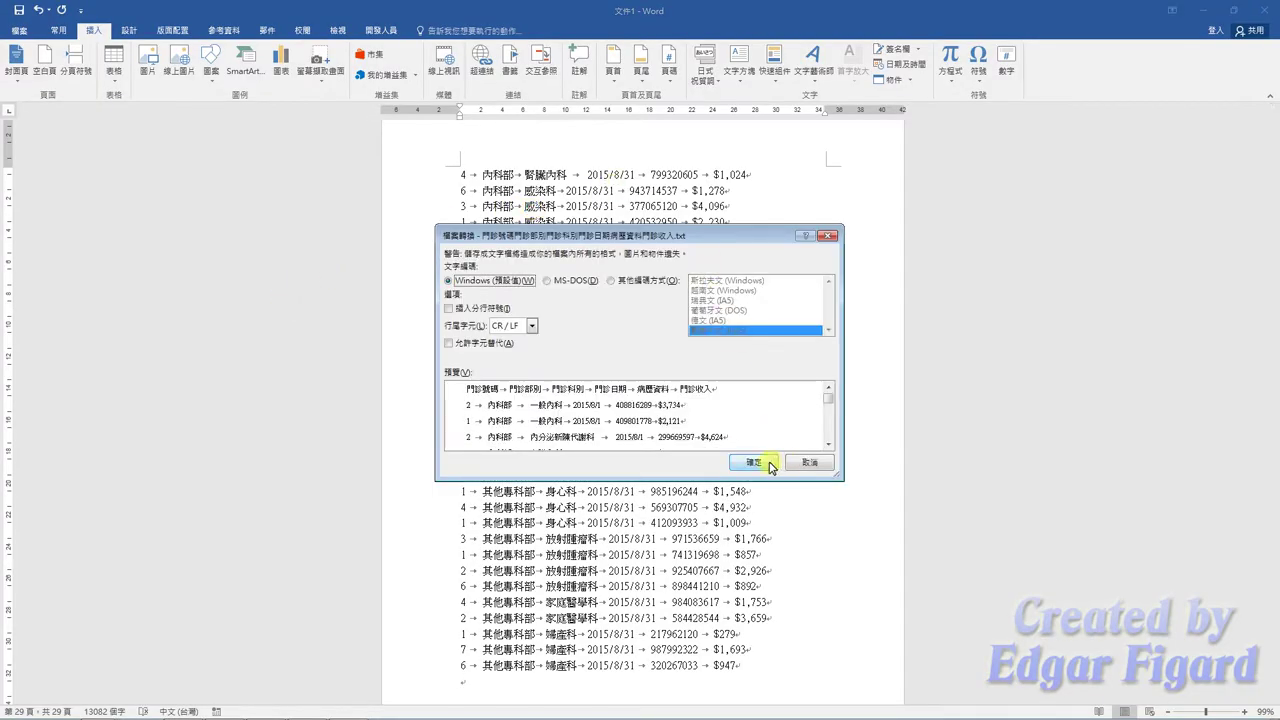
{"action": "left_click", "coordinate": [770, 466]}
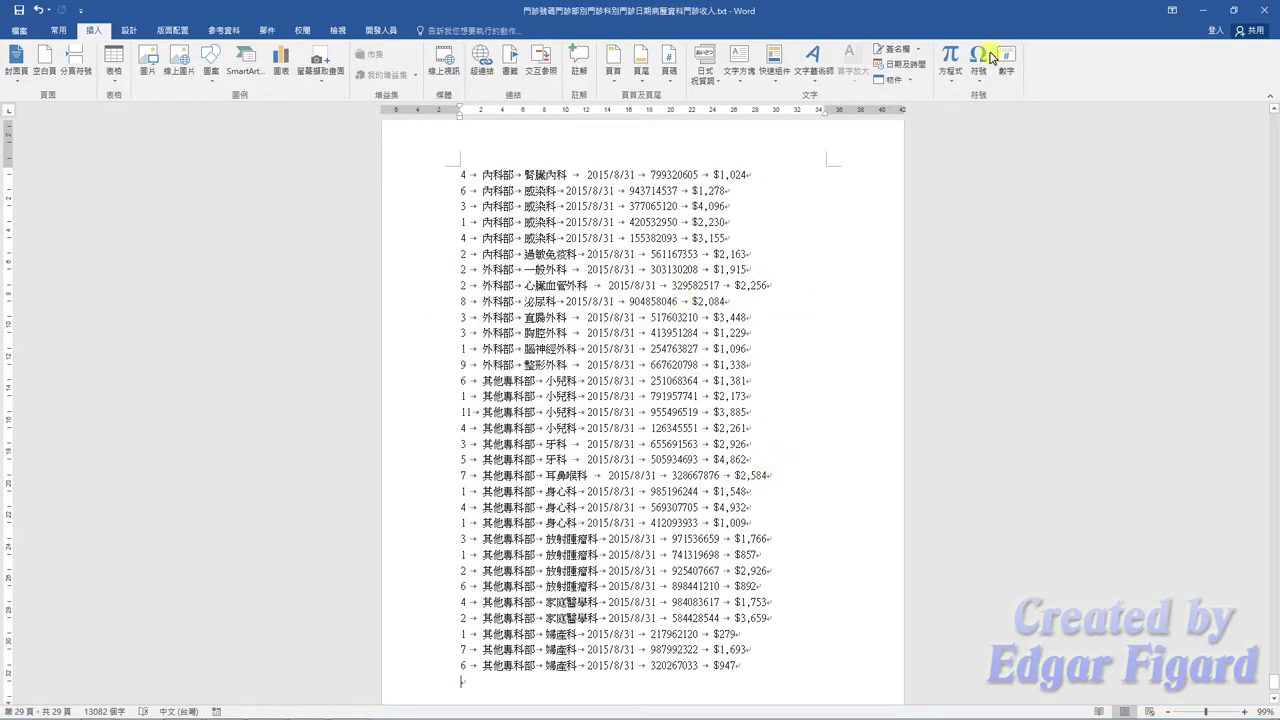
Step: Close Word, open EXD02.xlsx from the EX02 folder, and start a Data > From Text import
{"action": "left_click", "coordinate": [1262, 10]}
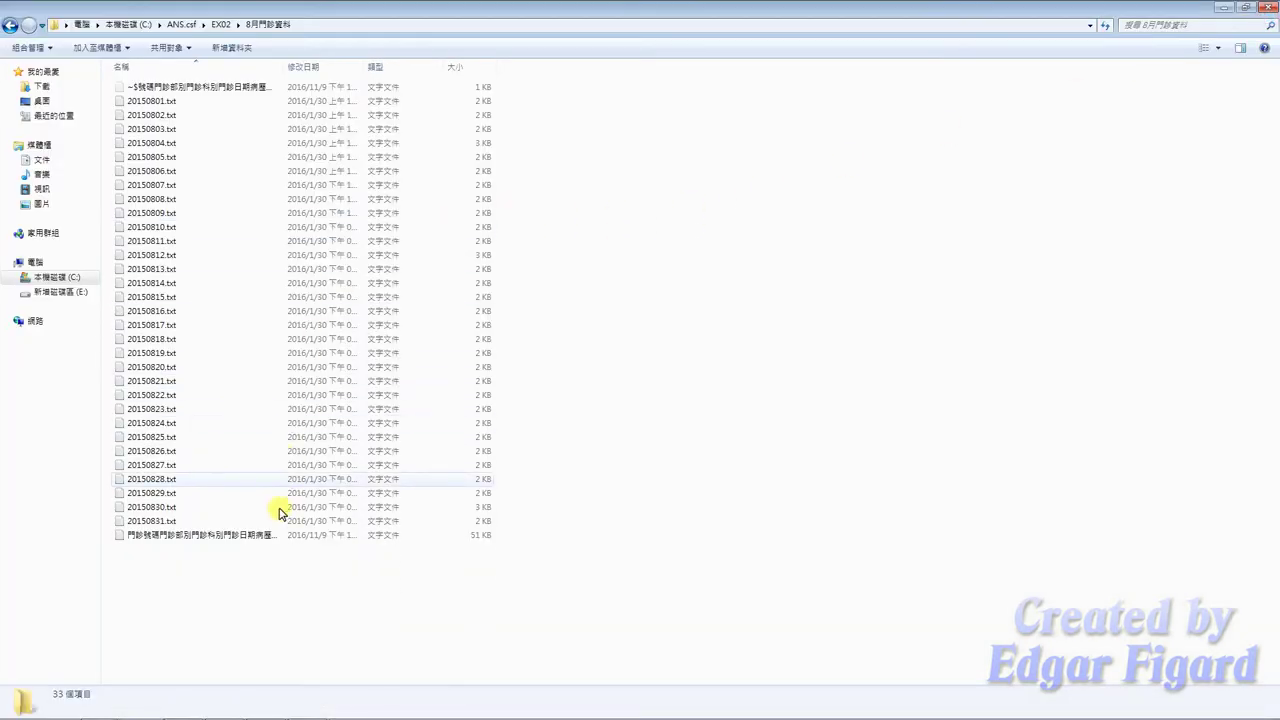
{"action": "left_click", "coordinate": [250, 522]}
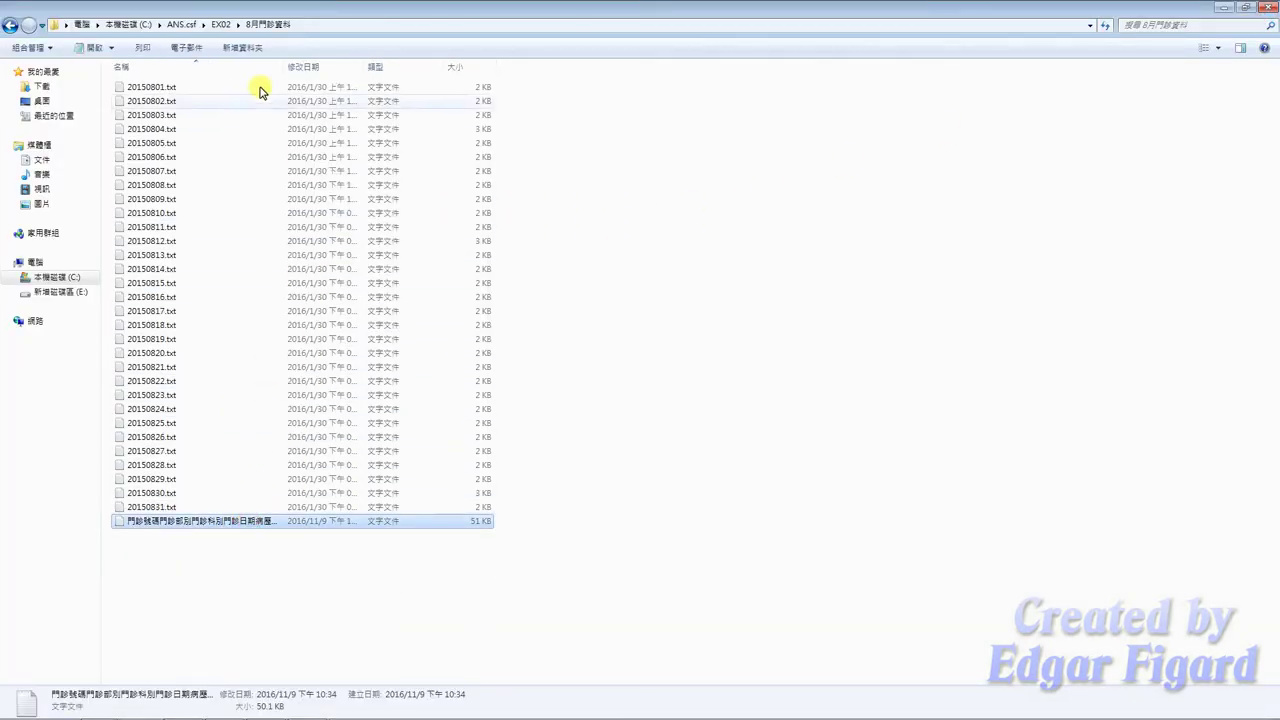
{"action": "left_click", "coordinate": [222, 24]}
{"action": "left_click", "coordinate": [183, 108]}
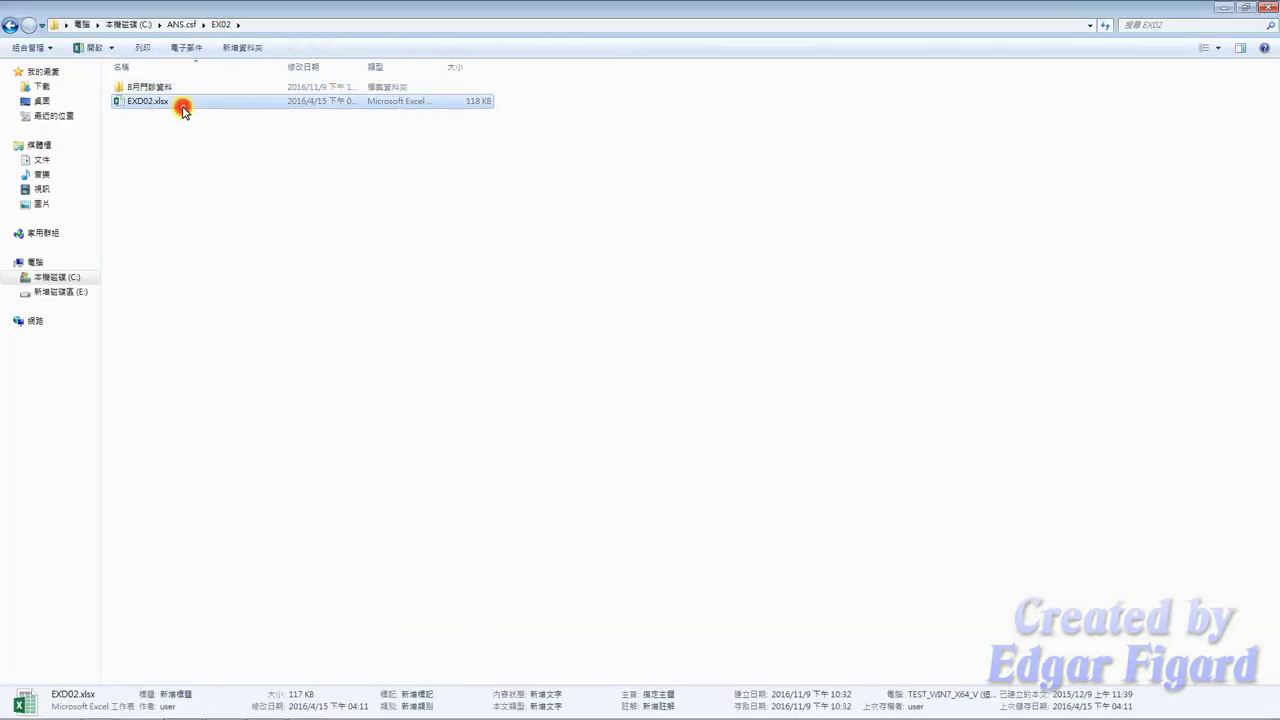
{"action": "double_click", "coordinate": [183, 104]}
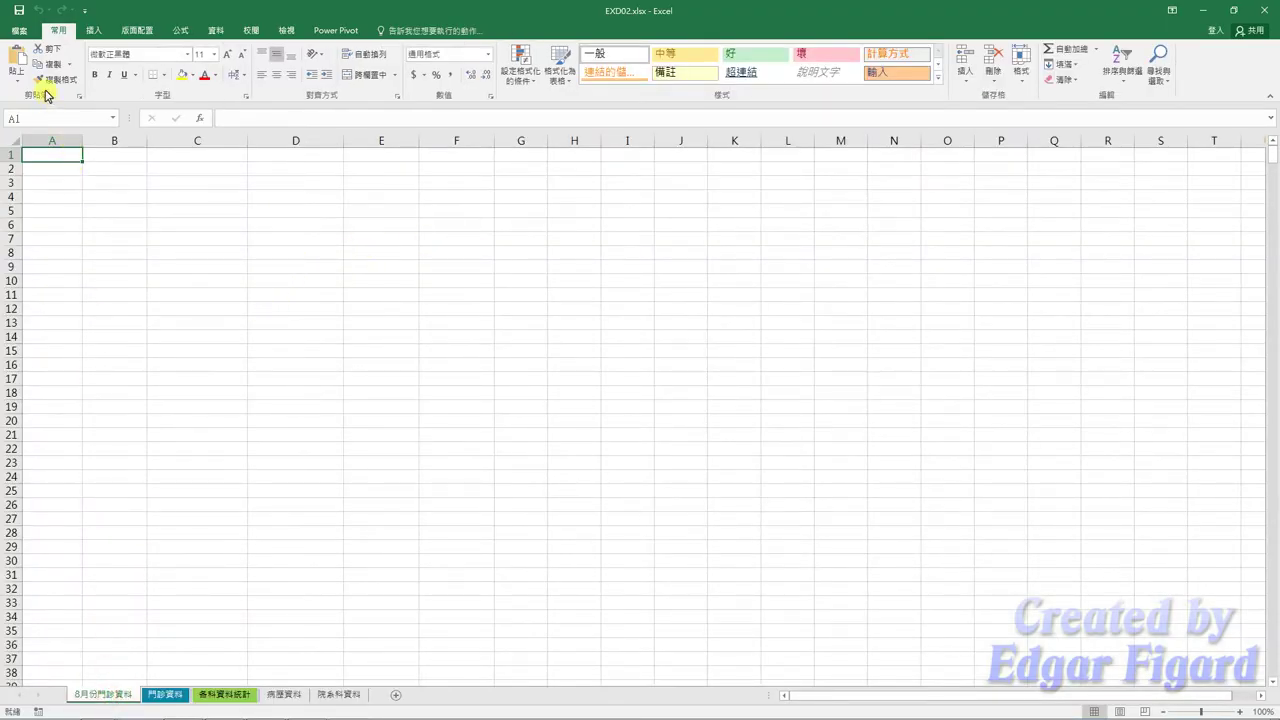
{"action": "left_click", "coordinate": [215, 30]}
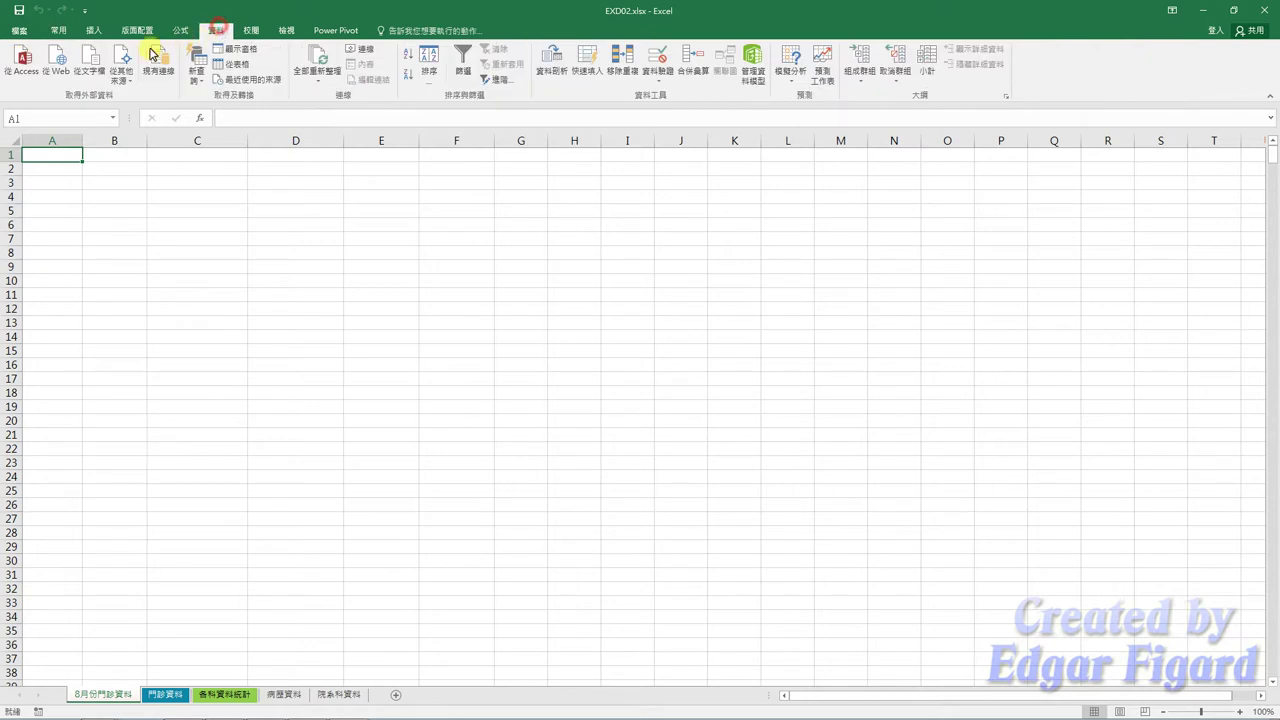
{"action": "left_click", "coordinate": [88, 56]}
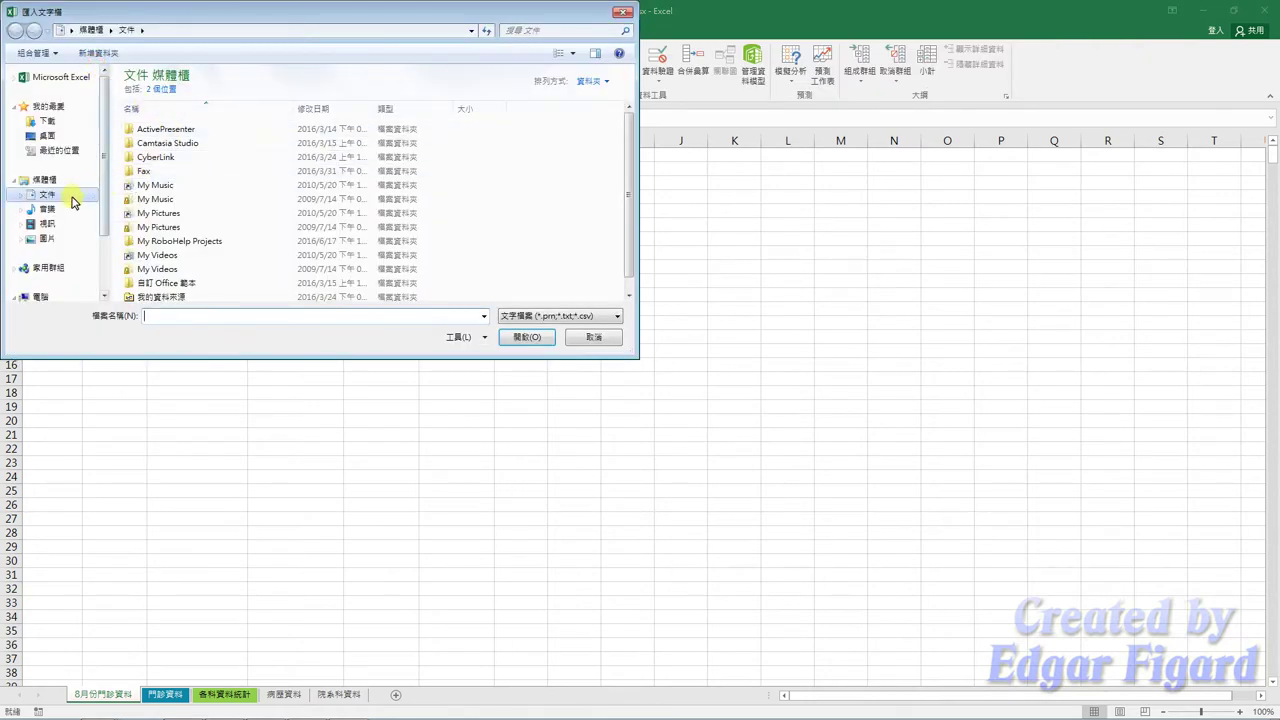
Step: Choose the combined clinic text file in C:\ANS.csf\EX02\8月門診資料 for import
{"action": "left_click", "coordinate": [104, 260]}
{"action": "left_click", "coordinate": [66, 235]}
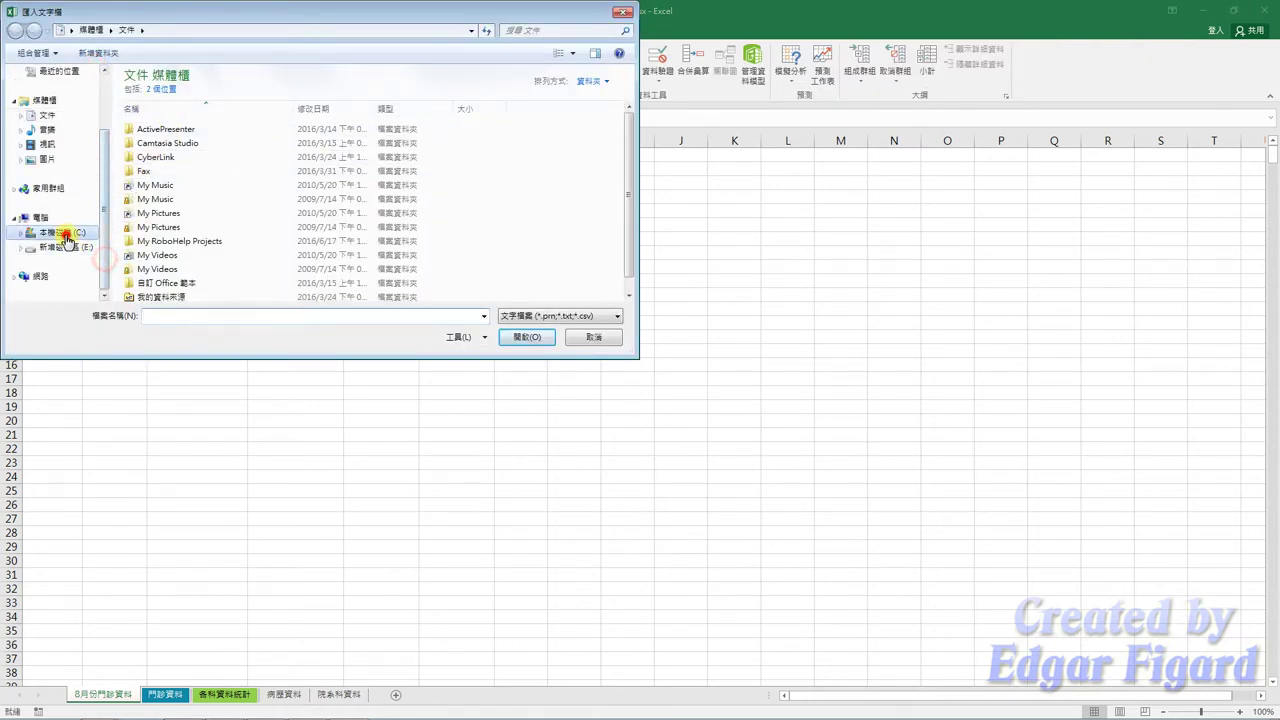
{"action": "double_click", "coordinate": [165, 106]}
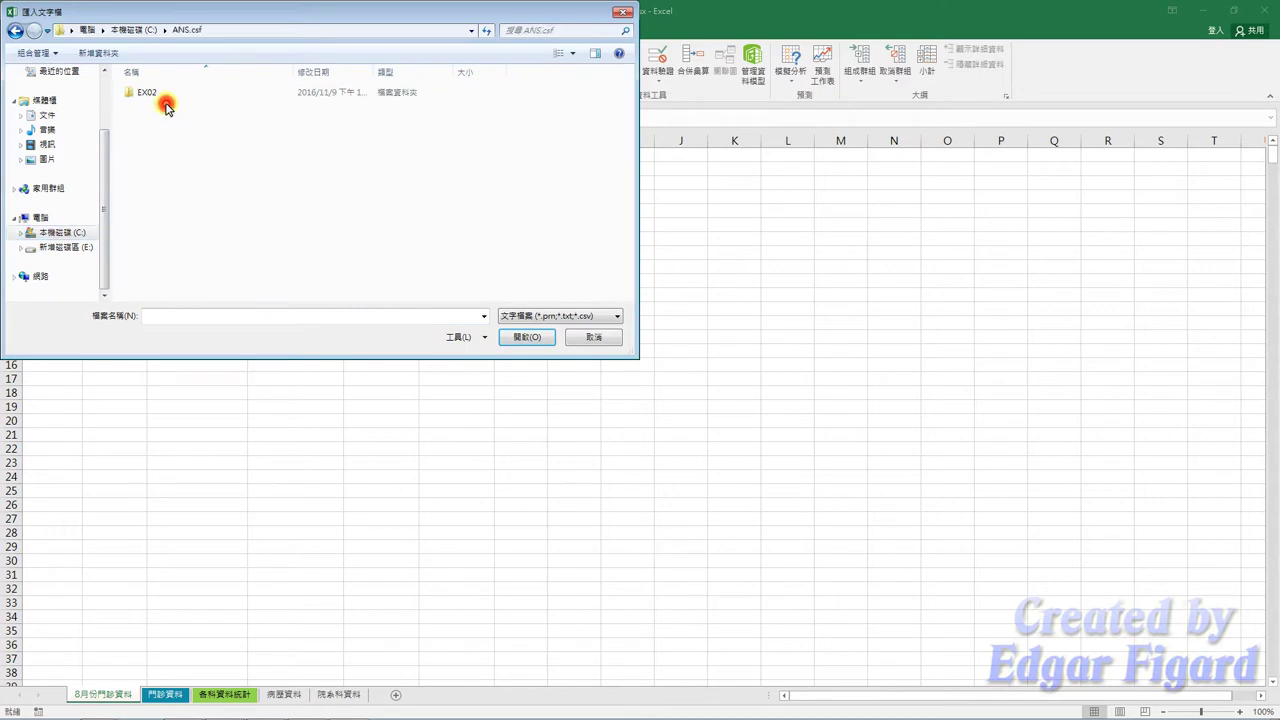
{"action": "double_click", "coordinate": [166, 93]}
{"action": "double_click", "coordinate": [167, 92]}
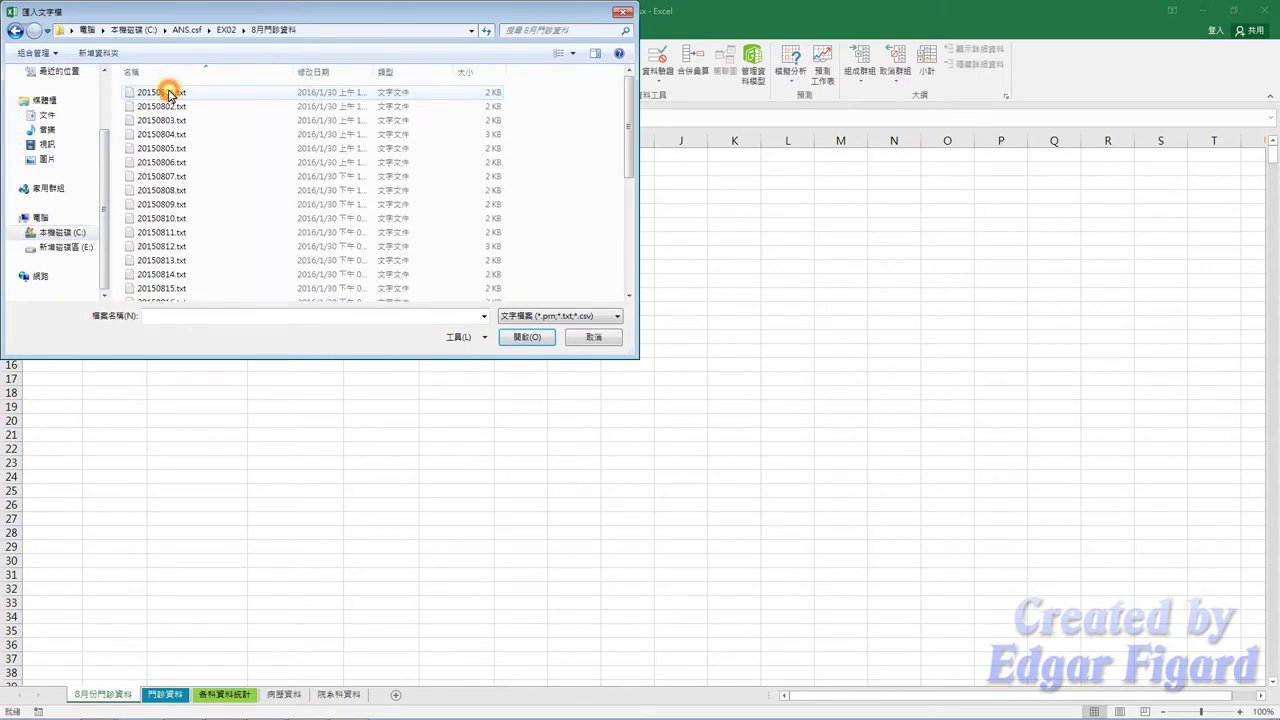
{"action": "scroll", "coordinate": [210, 230], "scroll_direction": "down", "scroll_amount": 6}
{"action": "left_click", "coordinate": [174, 292]}
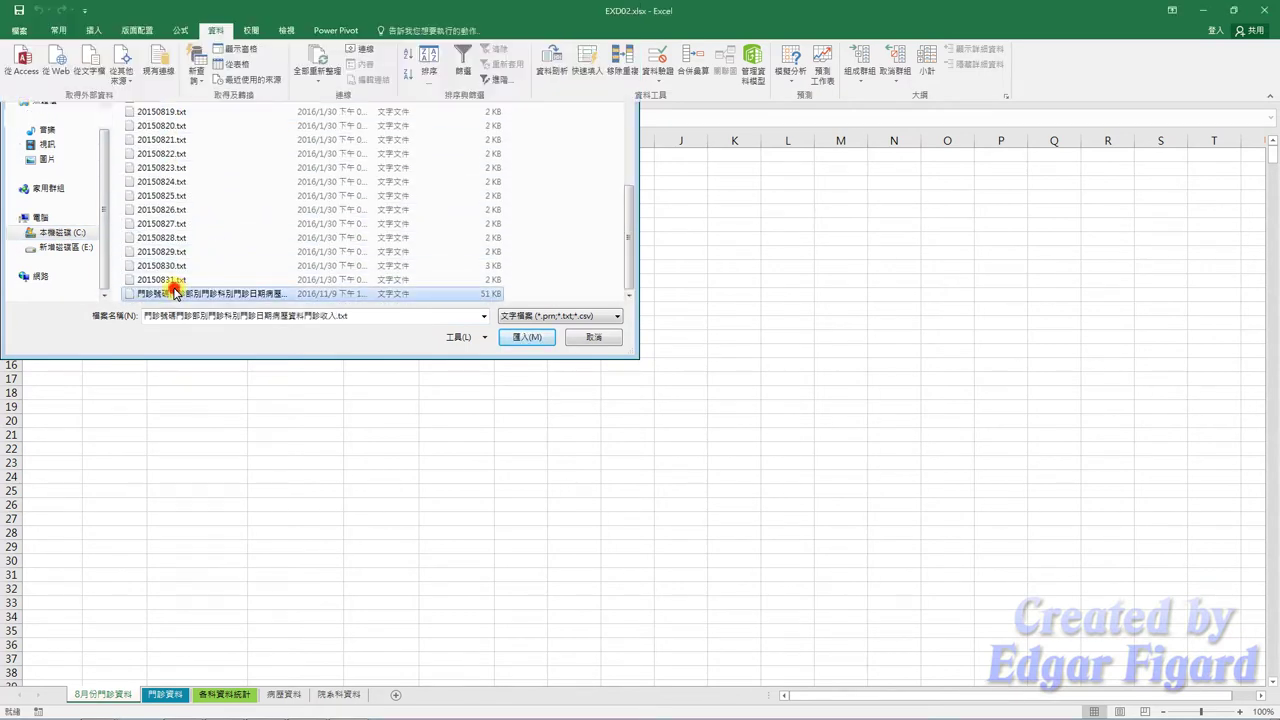
{"action": "double_click", "coordinate": [174, 292]}
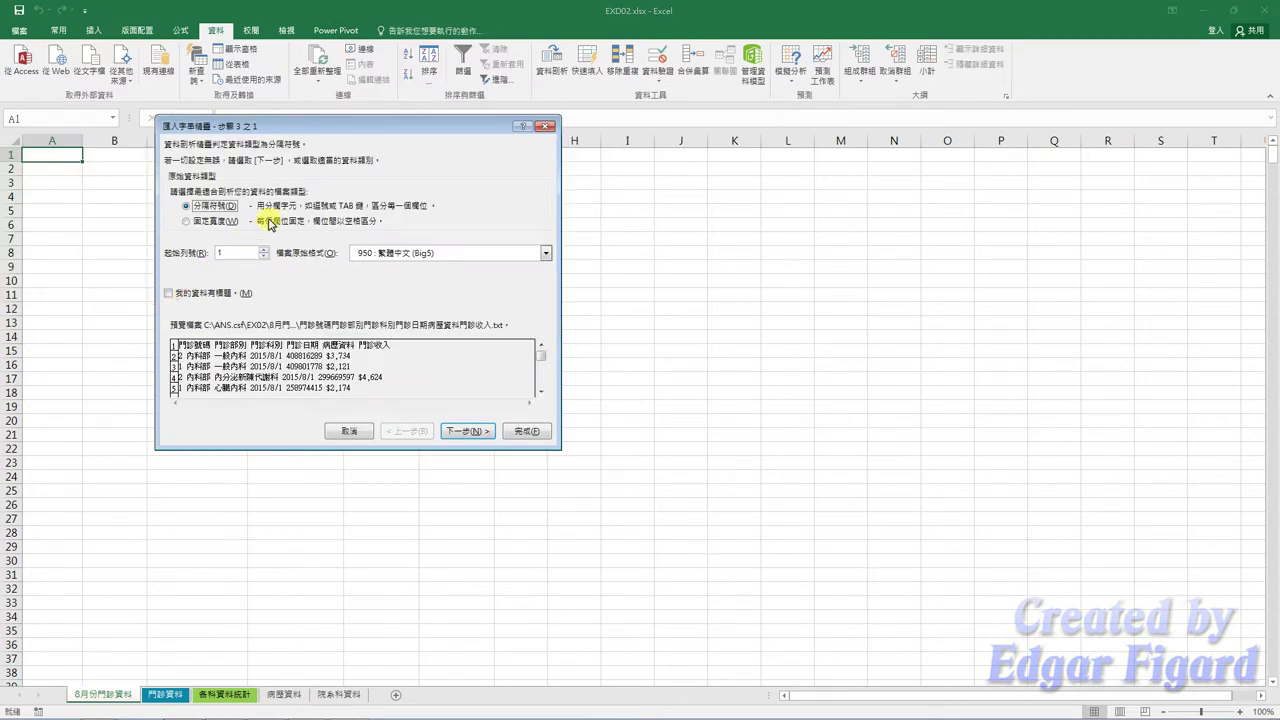
Step: Import it with My data has headers ticked and default settings, placed at $A$1
{"action": "left_click", "coordinate": [229, 295]}
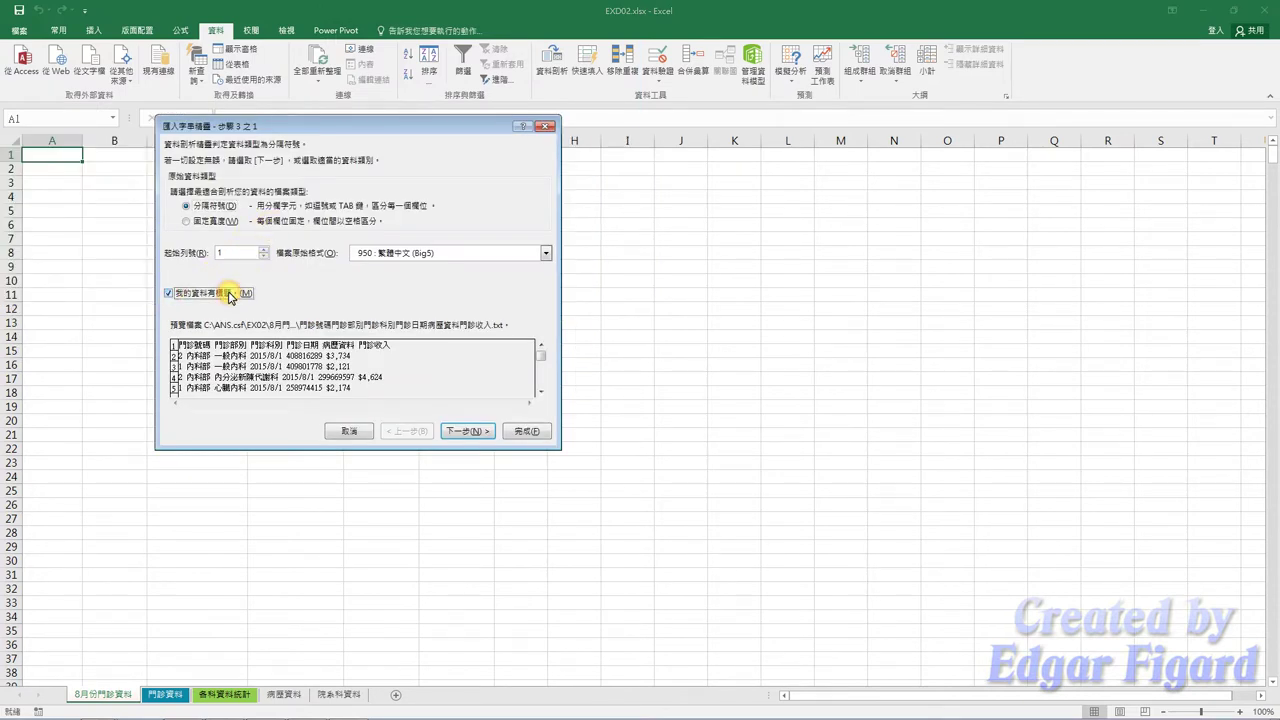
{"action": "left_click", "coordinate": [468, 432]}
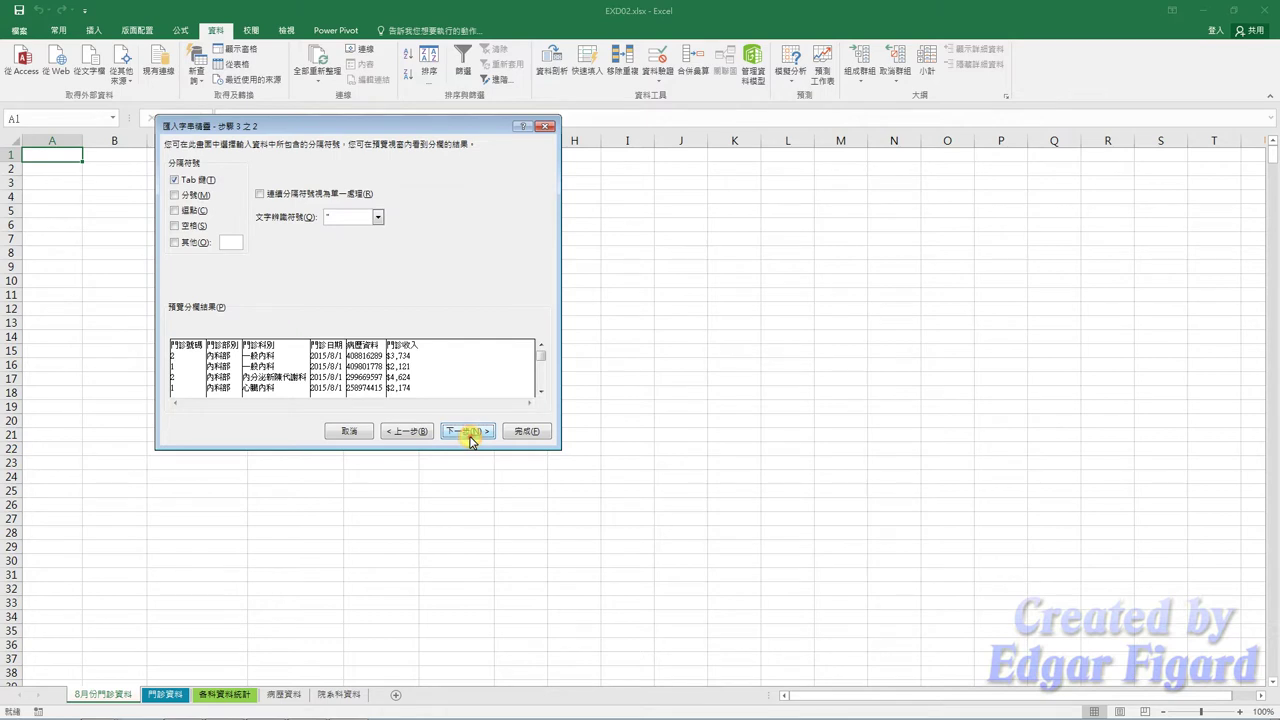
{"action": "left_click", "coordinate": [470, 436]}
{"action": "left_click", "coordinate": [527, 432]}
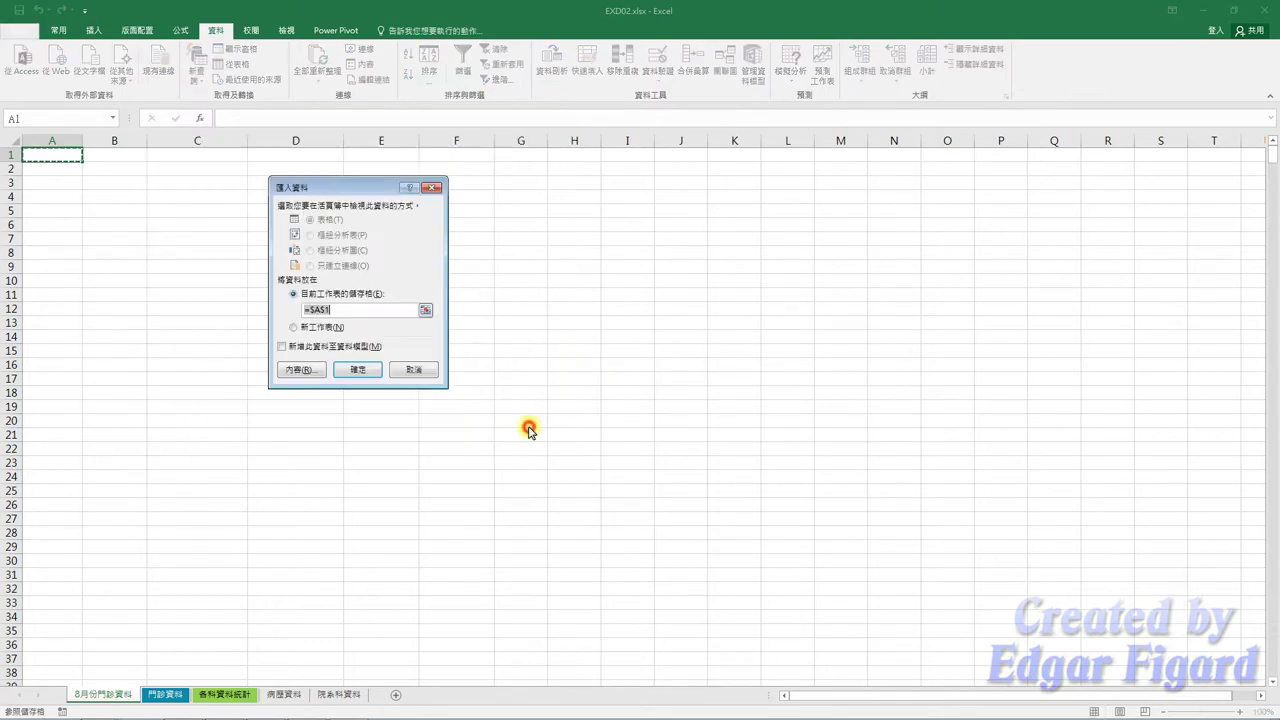
{"action": "left_click", "coordinate": [357, 371]}
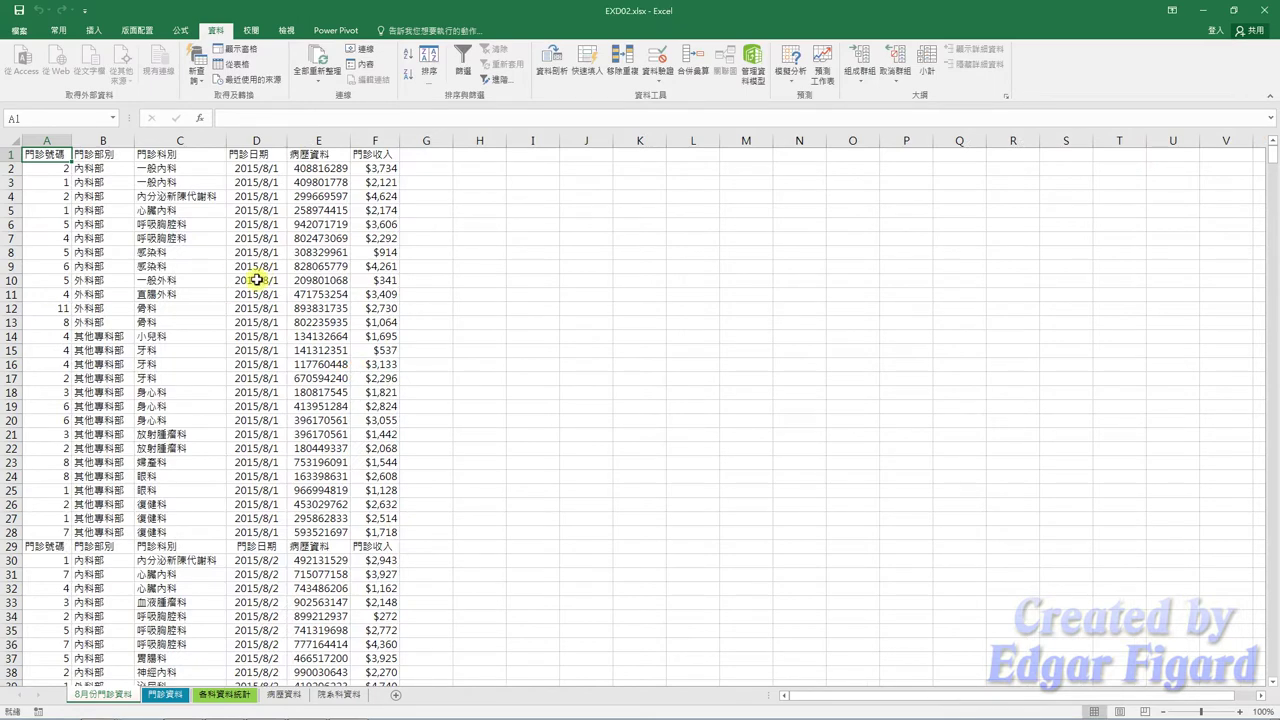
Step: Remove rows duplicated across all columns, leaving 1066 unique rows
{"action": "left_click", "coordinate": [622, 72]}
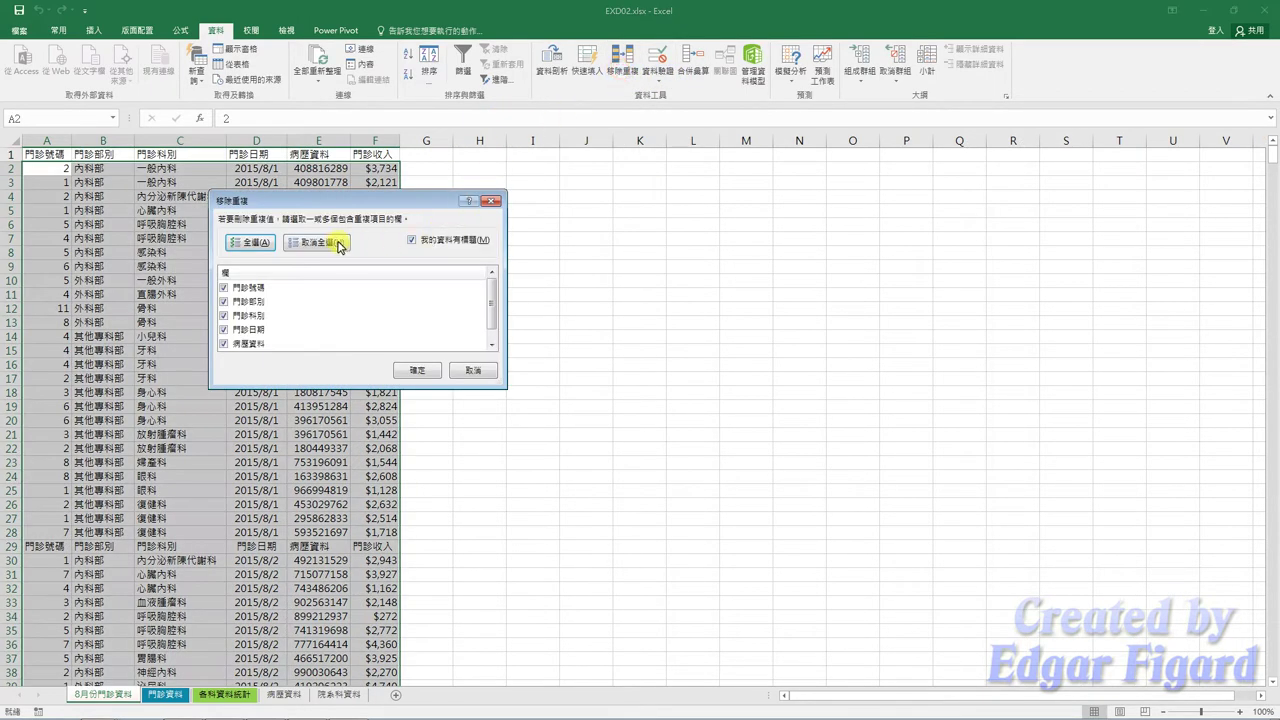
{"action": "left_click_drag", "start_coordinate": [489, 308], "coordinate": [487, 322]}
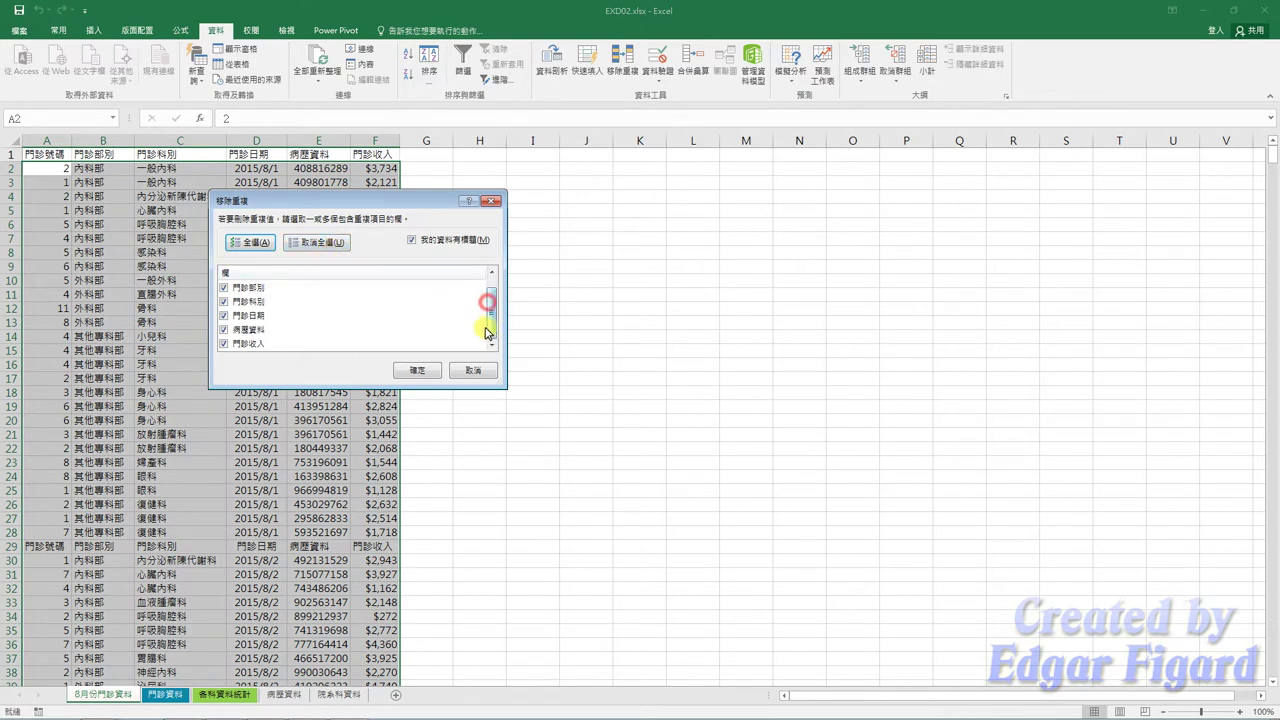
{"action": "left_click", "coordinate": [418, 369]}
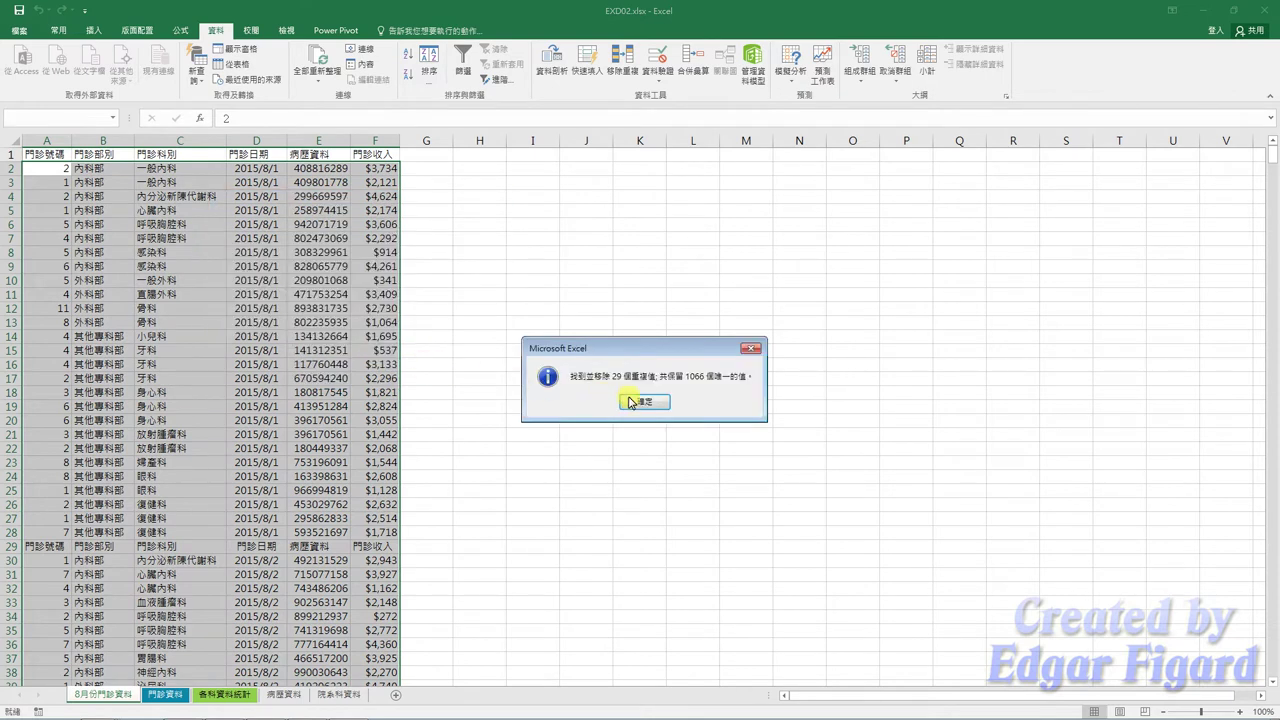
{"action": "left_click", "coordinate": [638, 402]}
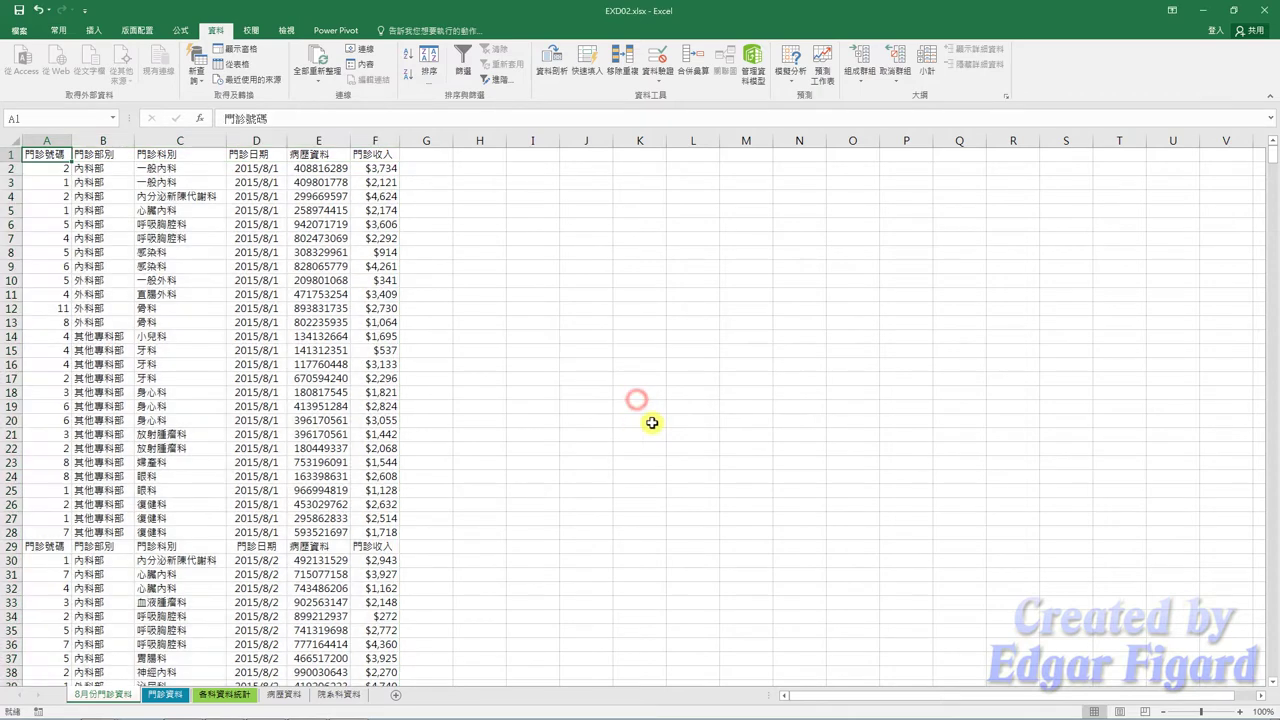
Step: Delete the leftover repeated header row 29
{"action": "left_click", "coordinate": [45, 549]}
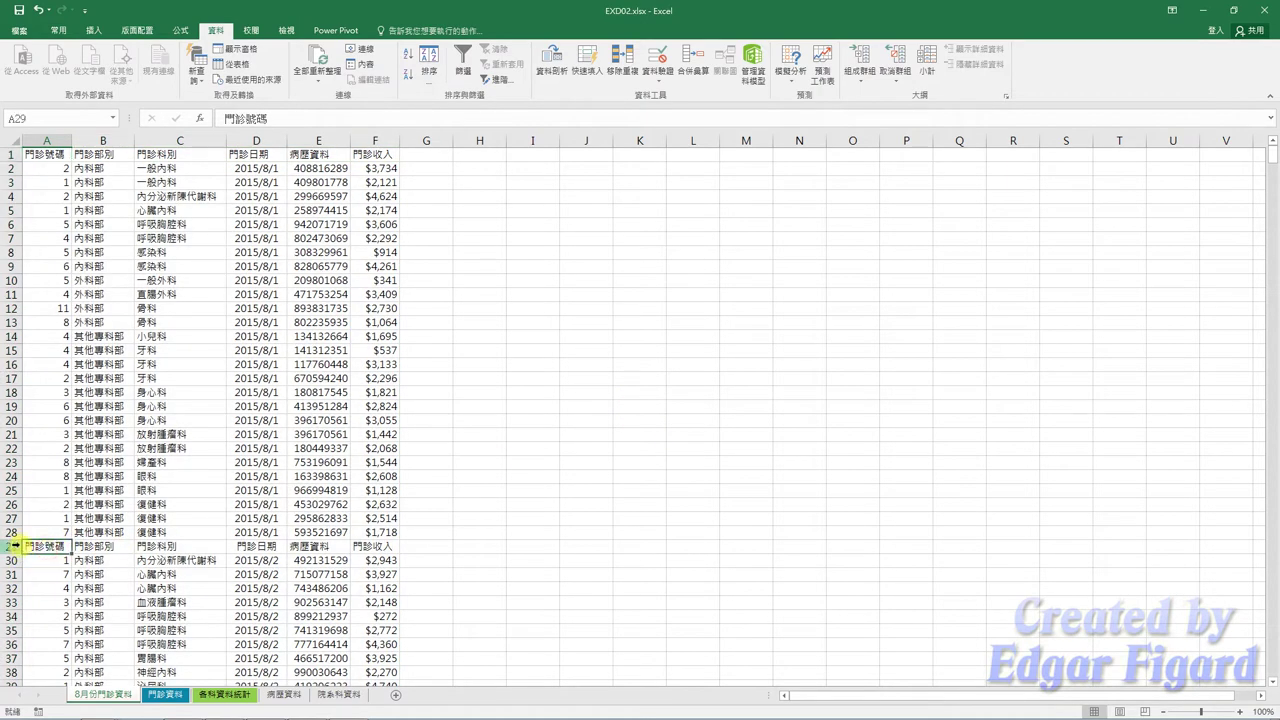
{"action": "left_click", "coordinate": [17, 546]}
{"action": "right_click", "coordinate": [17, 546]}
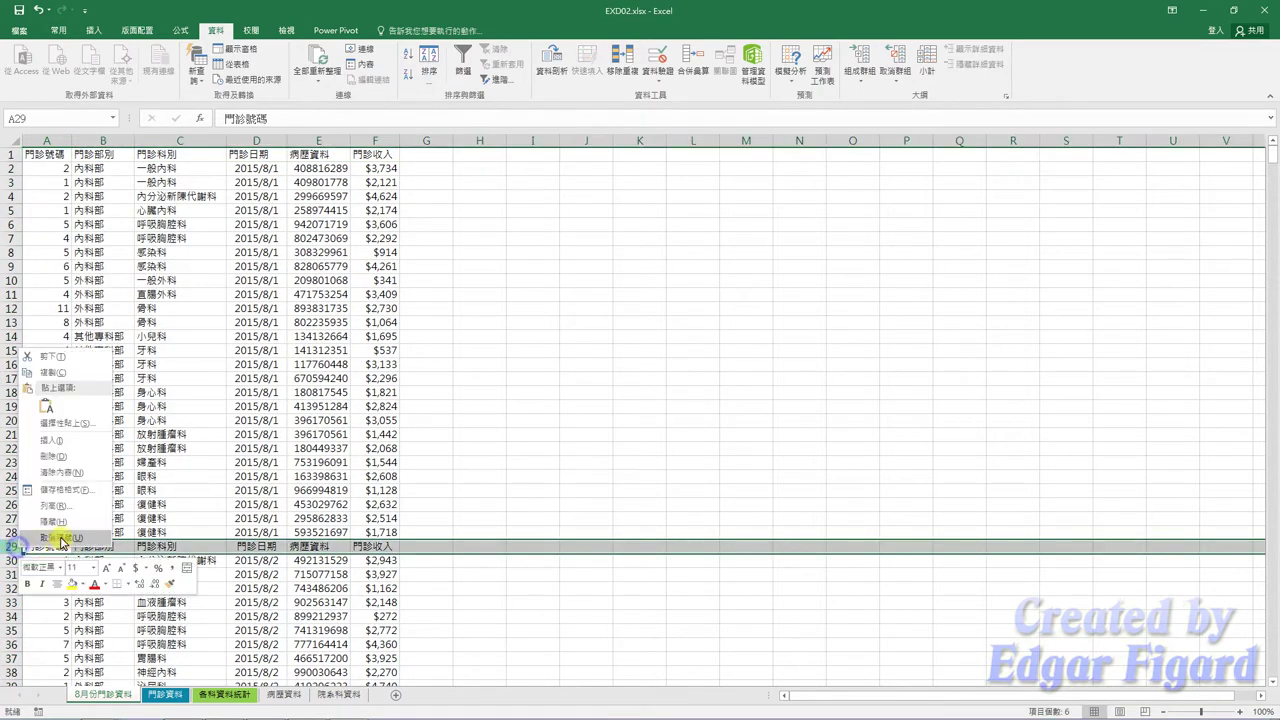
{"action": "left_click", "coordinate": [59, 460]}
{"action": "left_click", "coordinate": [146, 420]}
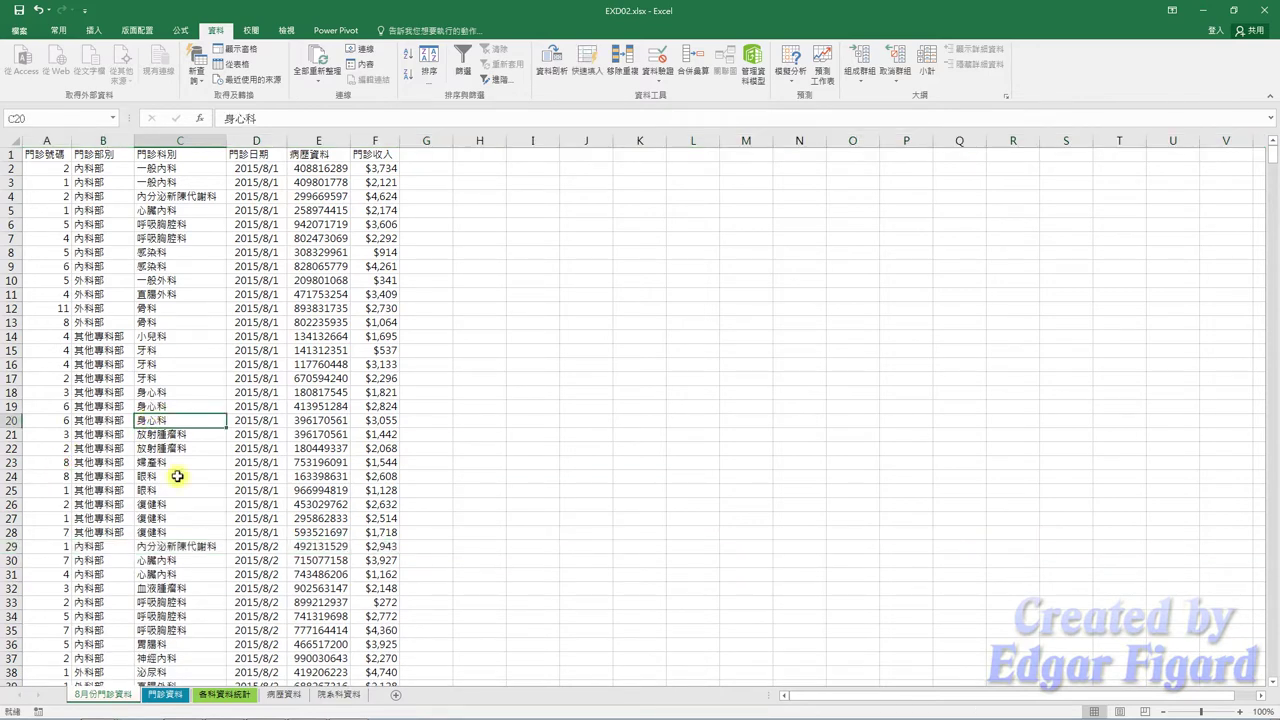
Step: Copy the custom date code yyyy/m/d(aaa) from cell D2's format on the 門診資料 sheet
{"action": "left_click", "coordinate": [170, 692]}
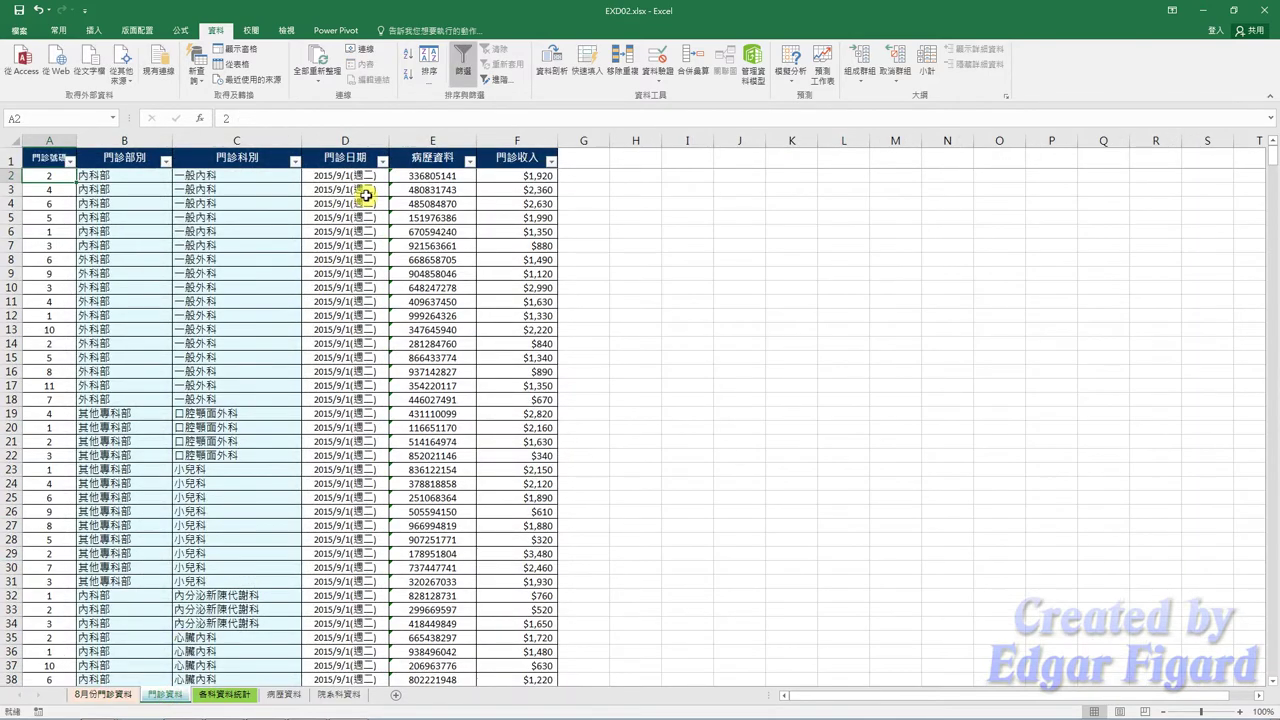
{"action": "left_click", "coordinate": [371, 177]}
{"action": "right_click", "coordinate": [372, 177]}
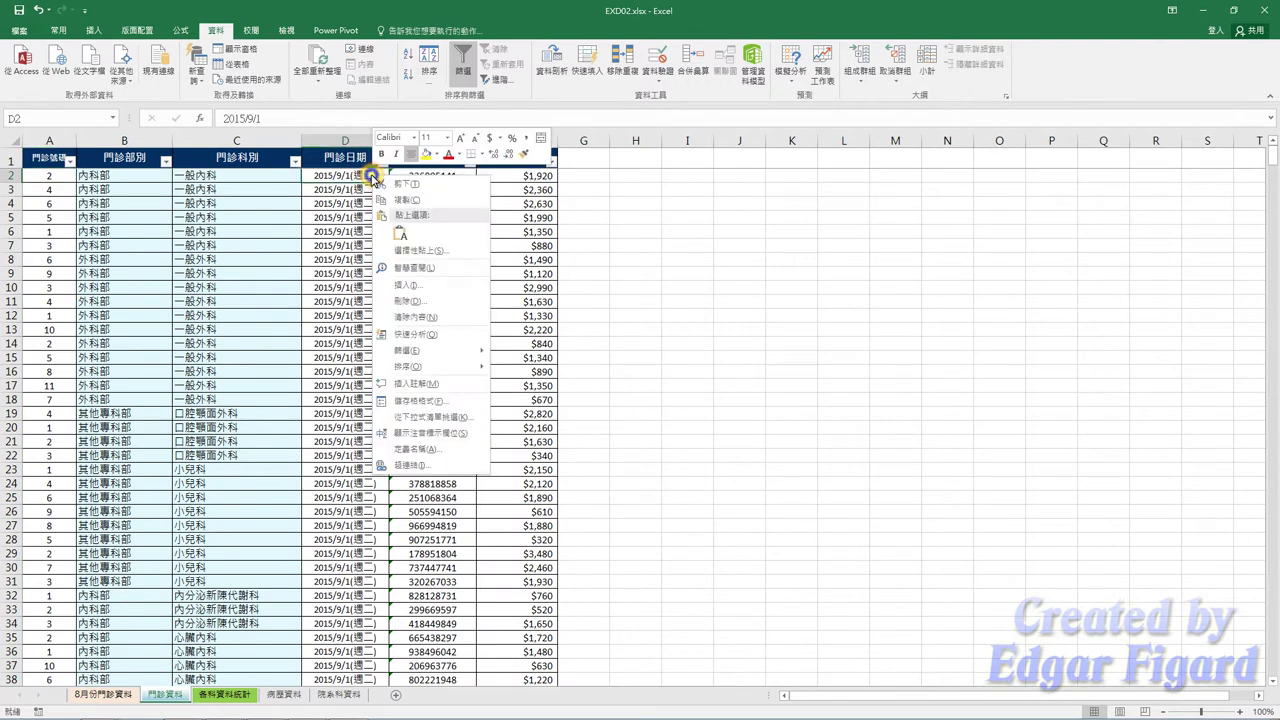
{"action": "left_click", "coordinate": [425, 401]}
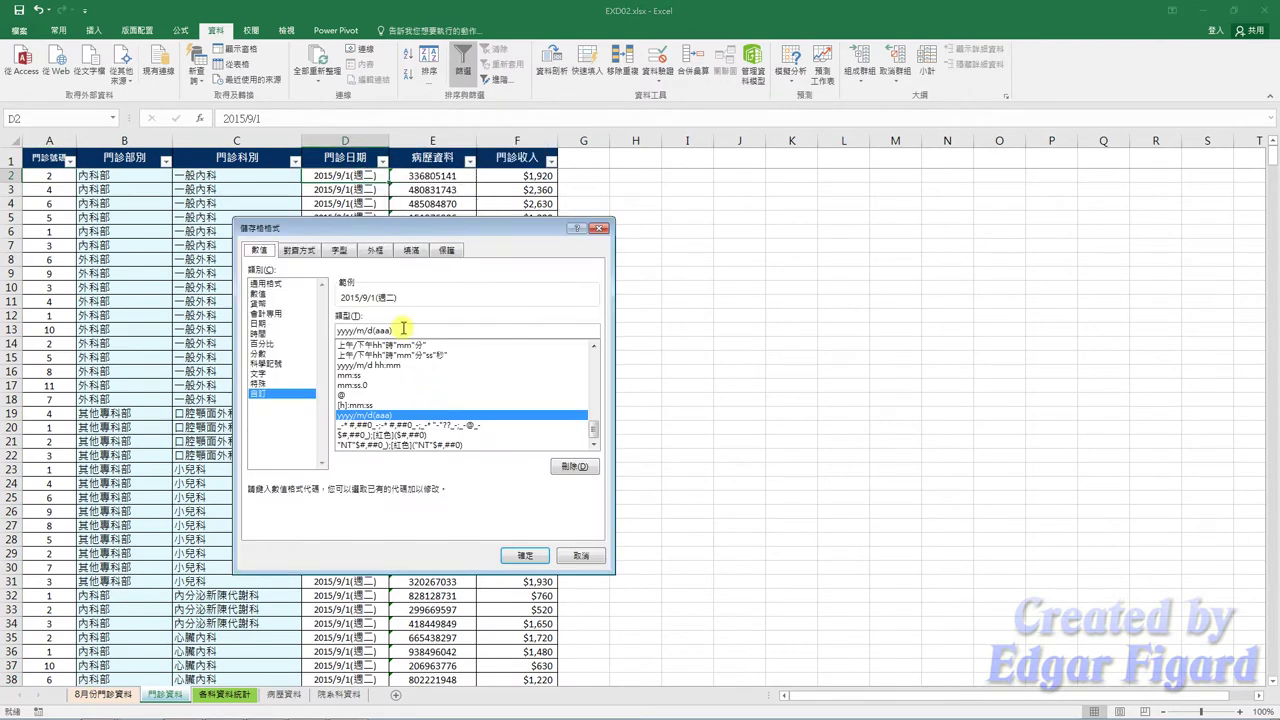
{"action": "left_click_drag", "start_coordinate": [403, 328], "coordinate": [335, 329]}
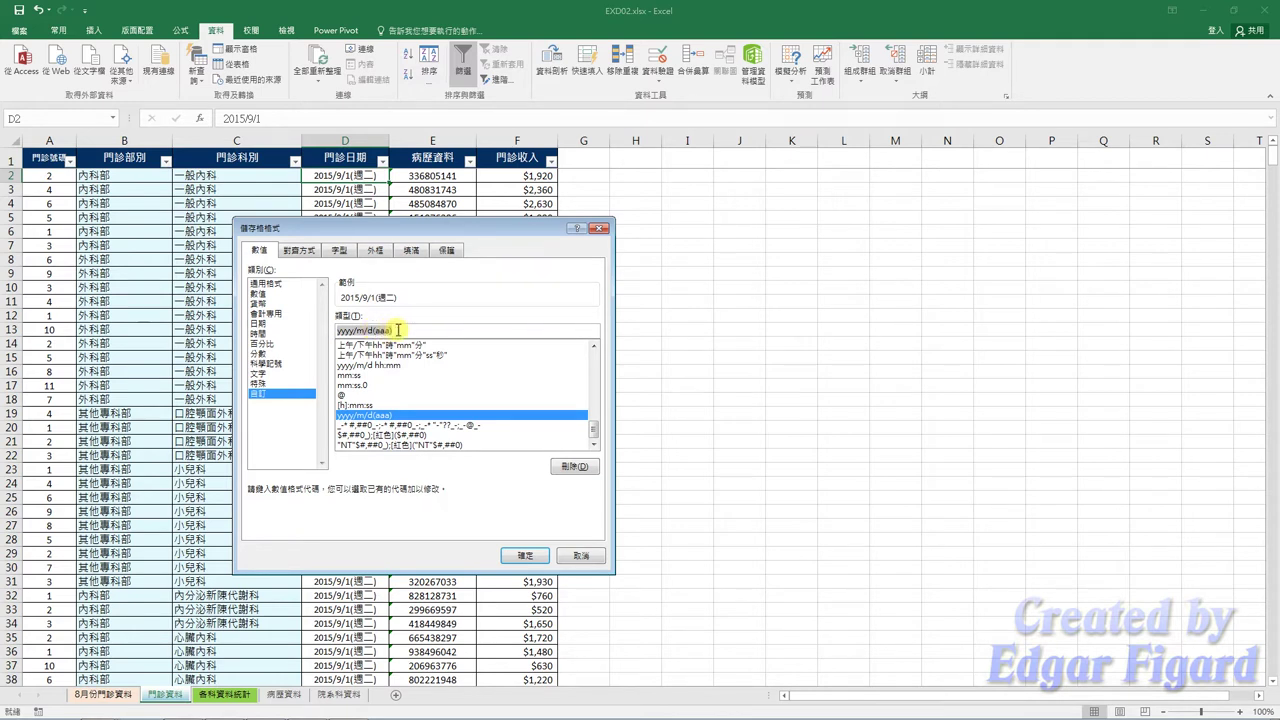
{"action": "key", "text": "ctrl+c"}
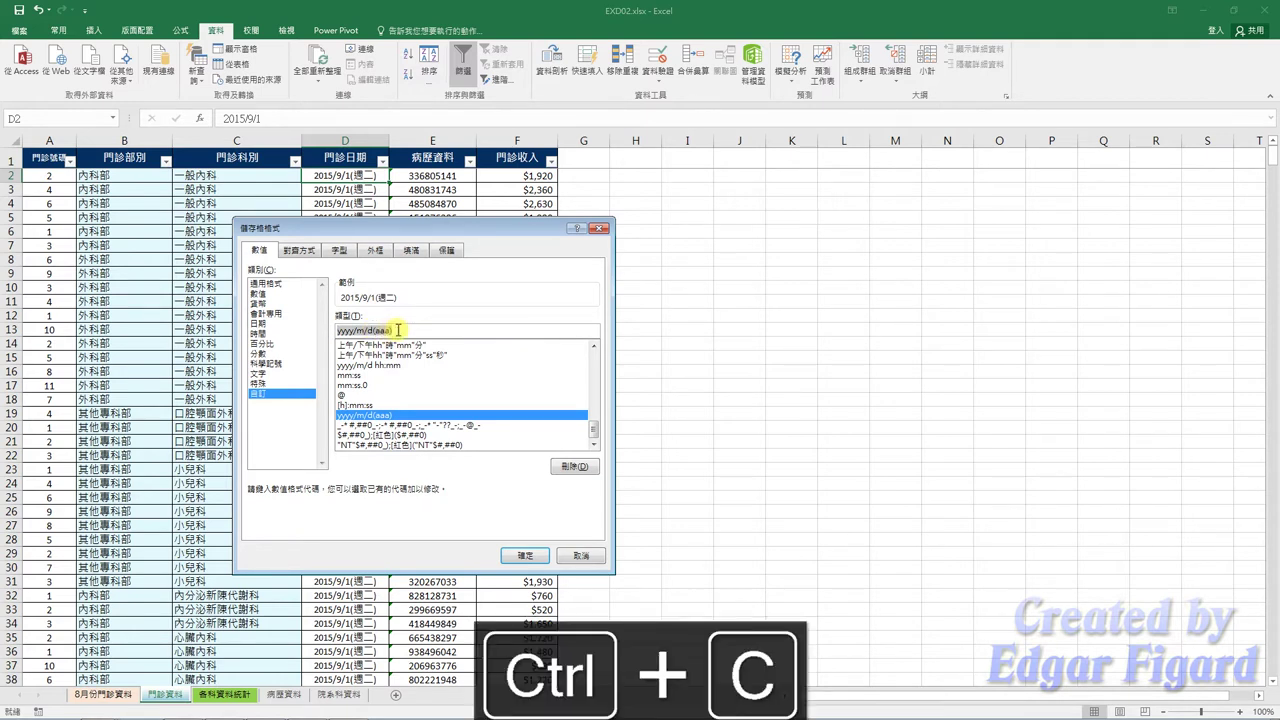
{"action": "left_click", "coordinate": [578, 557]}
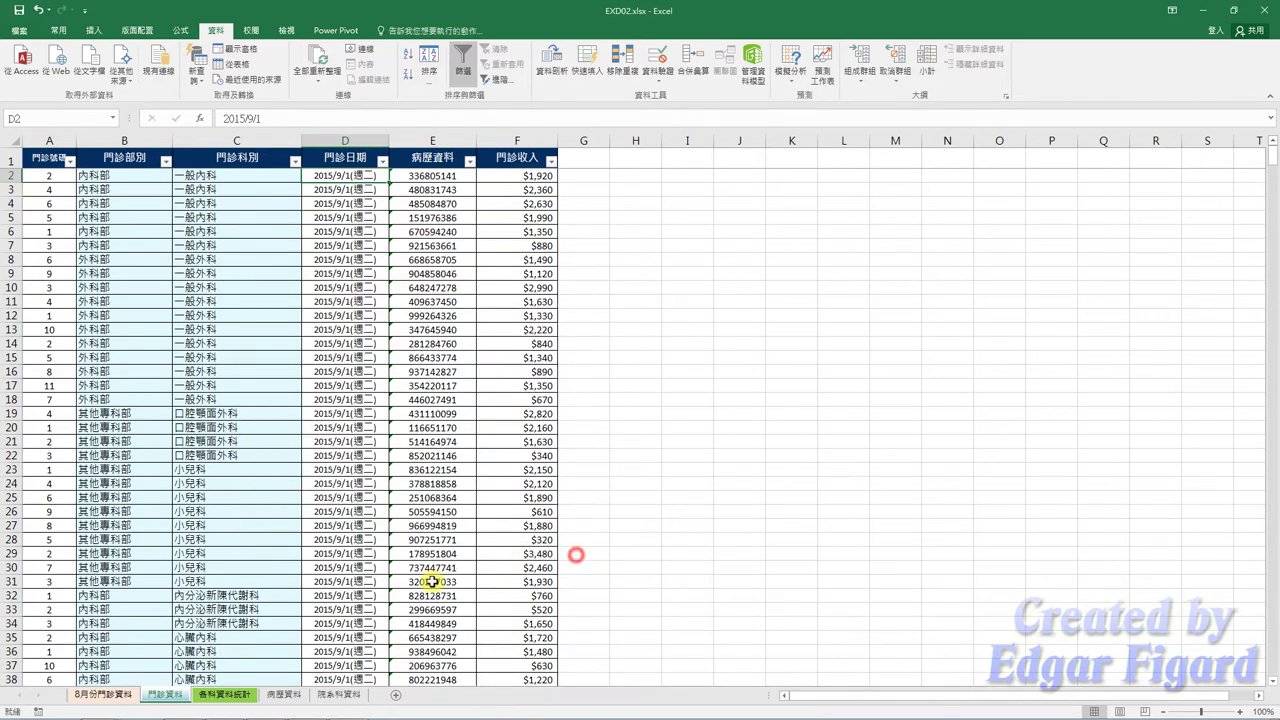
Step: Apply the custom format yyyy/m/d(aaa) to every visit date on 8月份門診資料
{"action": "left_click", "coordinate": [128, 696]}
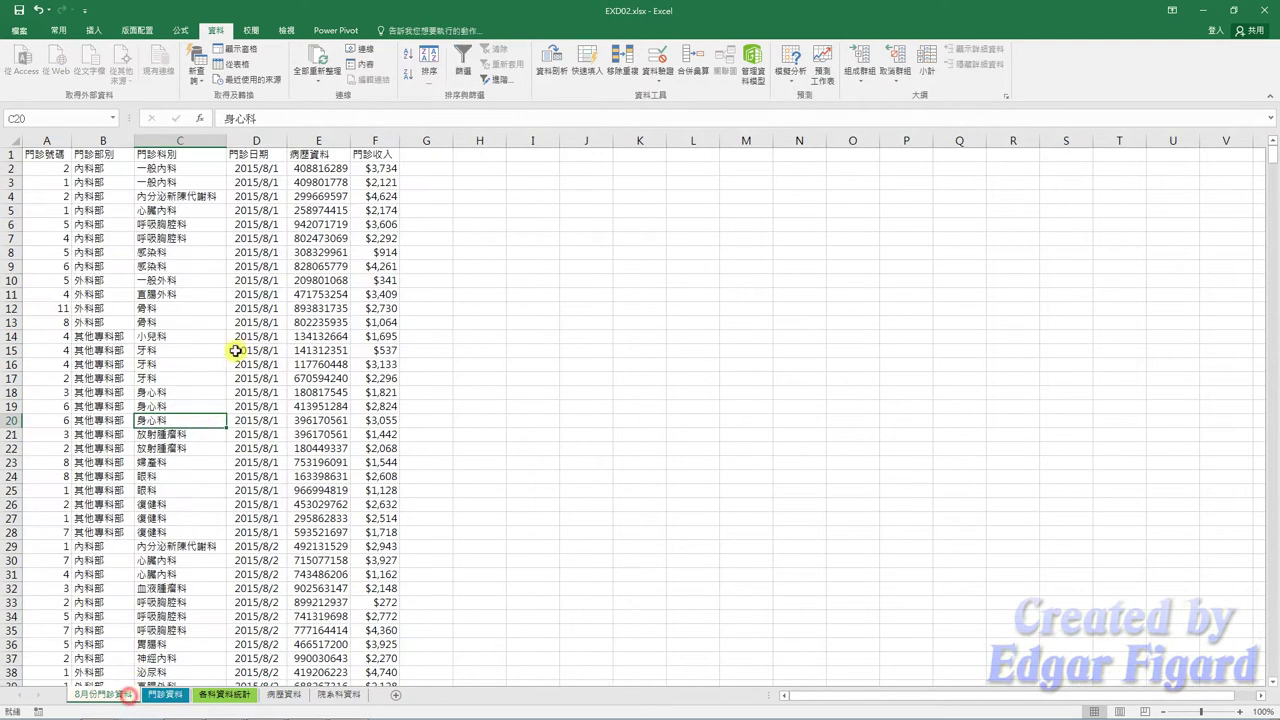
{"action": "left_click", "coordinate": [273, 168]}
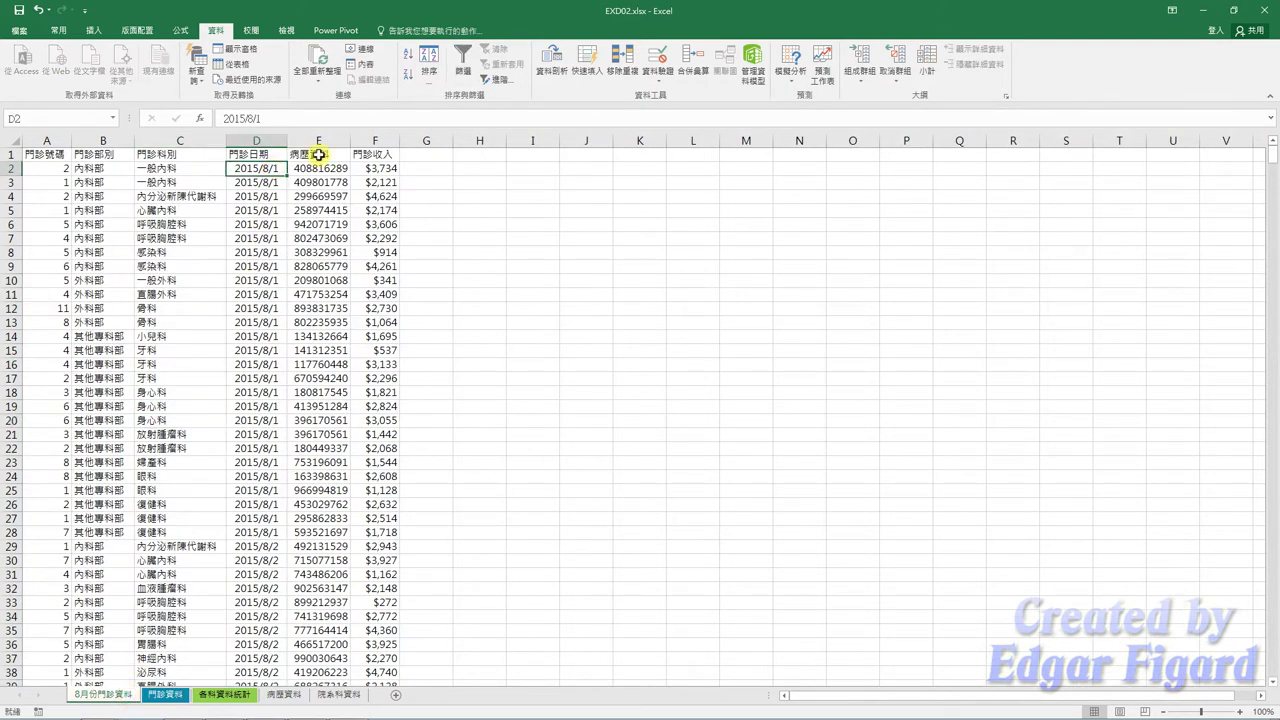
{"action": "key", "text": "ctrl+shift+Down"}
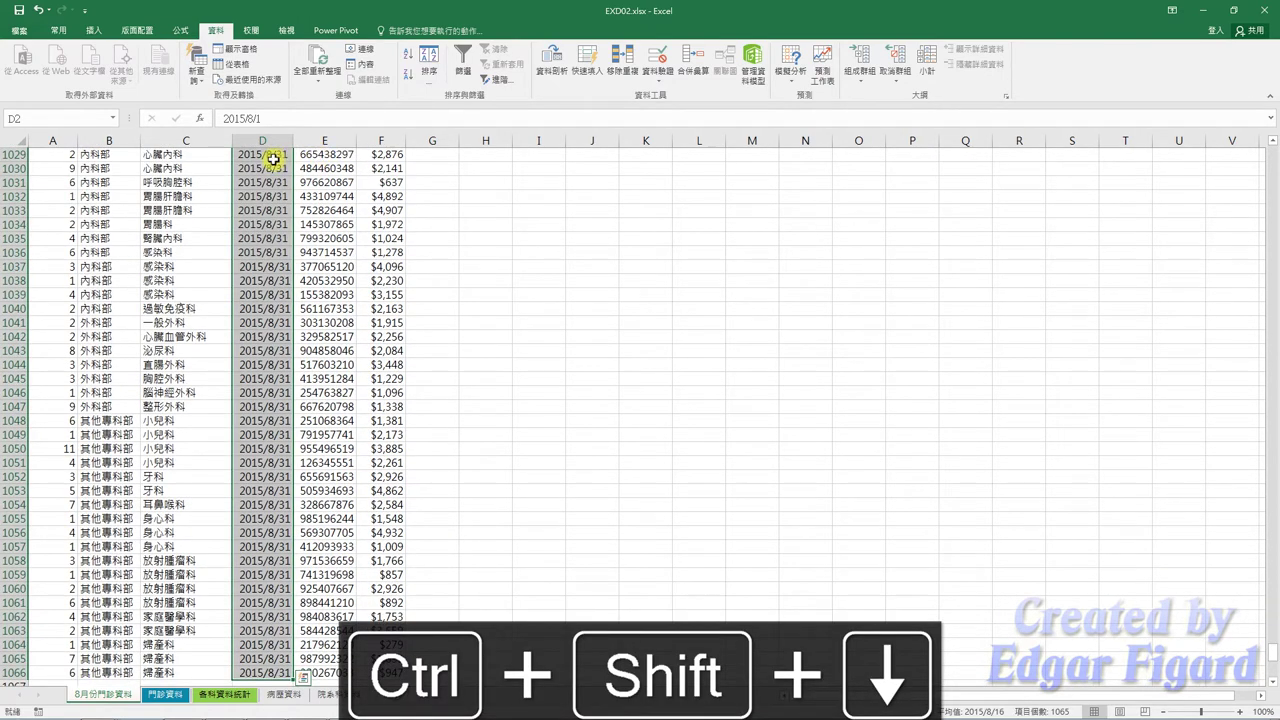
{"action": "right_click", "coordinate": [273, 159]}
{"action": "left_click", "coordinate": [313, 370]}
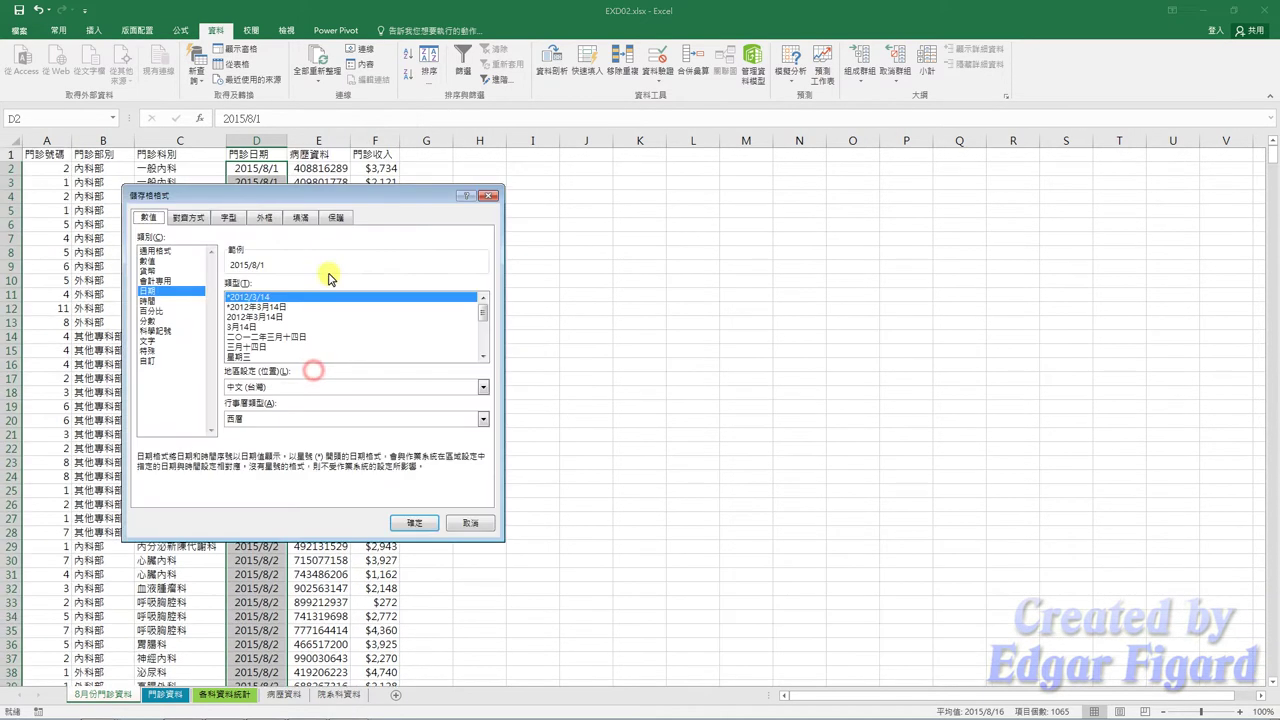
{"action": "left_click", "coordinate": [146, 360]}
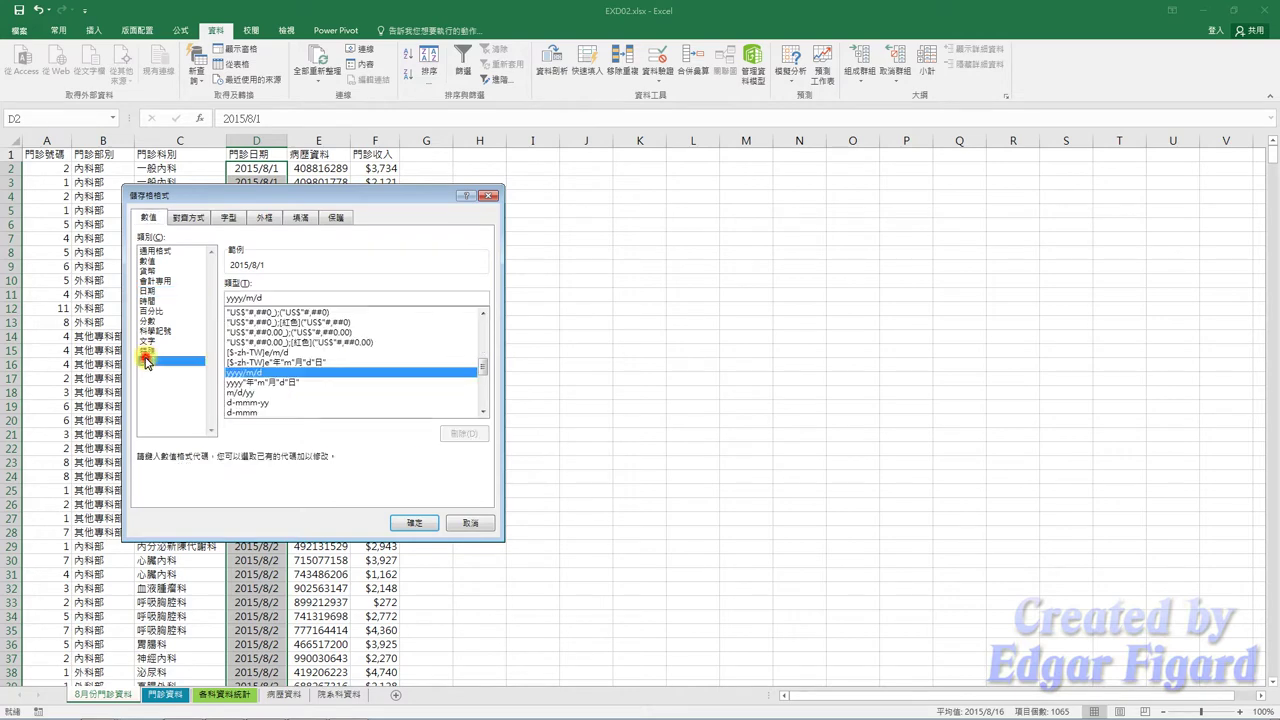
{"action": "left_click", "coordinate": [270, 297]}
{"action": "key", "text": "ctrl+v"}
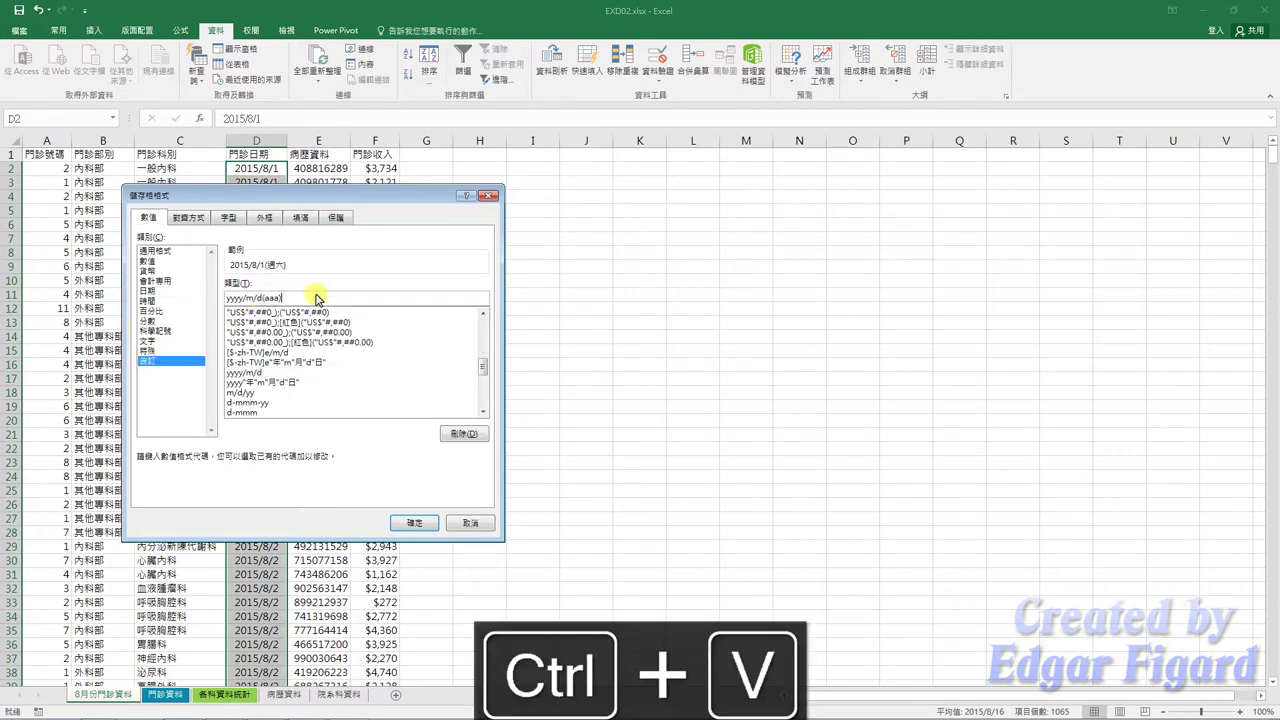
{"action": "left_click", "coordinate": [408, 522]}
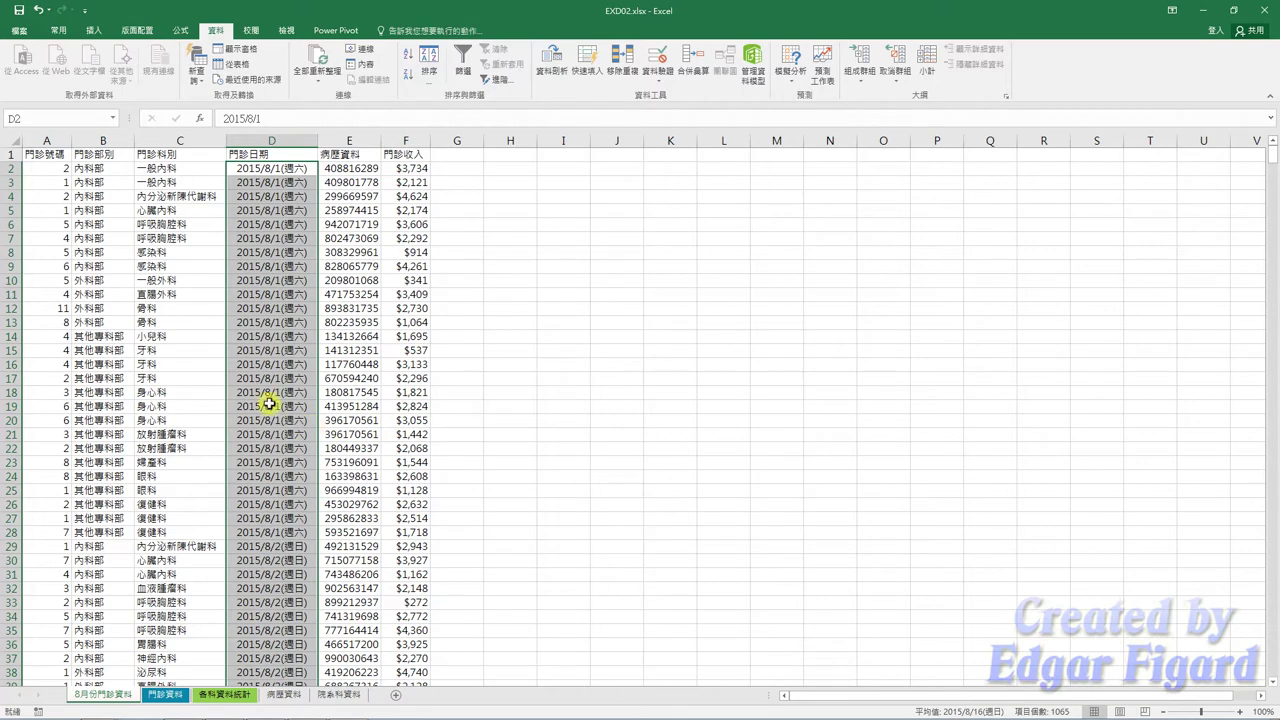
Step: Convert the August data into a table styled orange 表格樣式中等深淺 6, then view the other sheets
{"action": "left_click", "coordinate": [201, 172]}
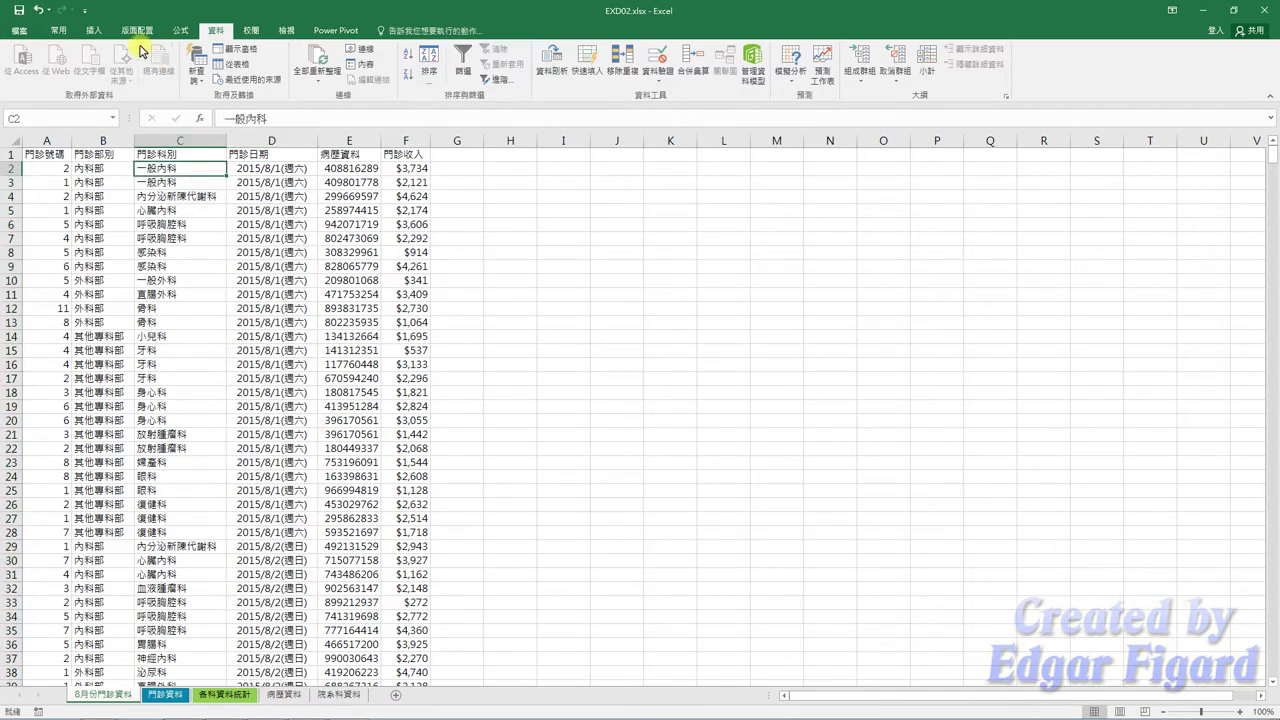
{"action": "left_click", "coordinate": [94, 30]}
{"action": "left_click", "coordinate": [103, 58]}
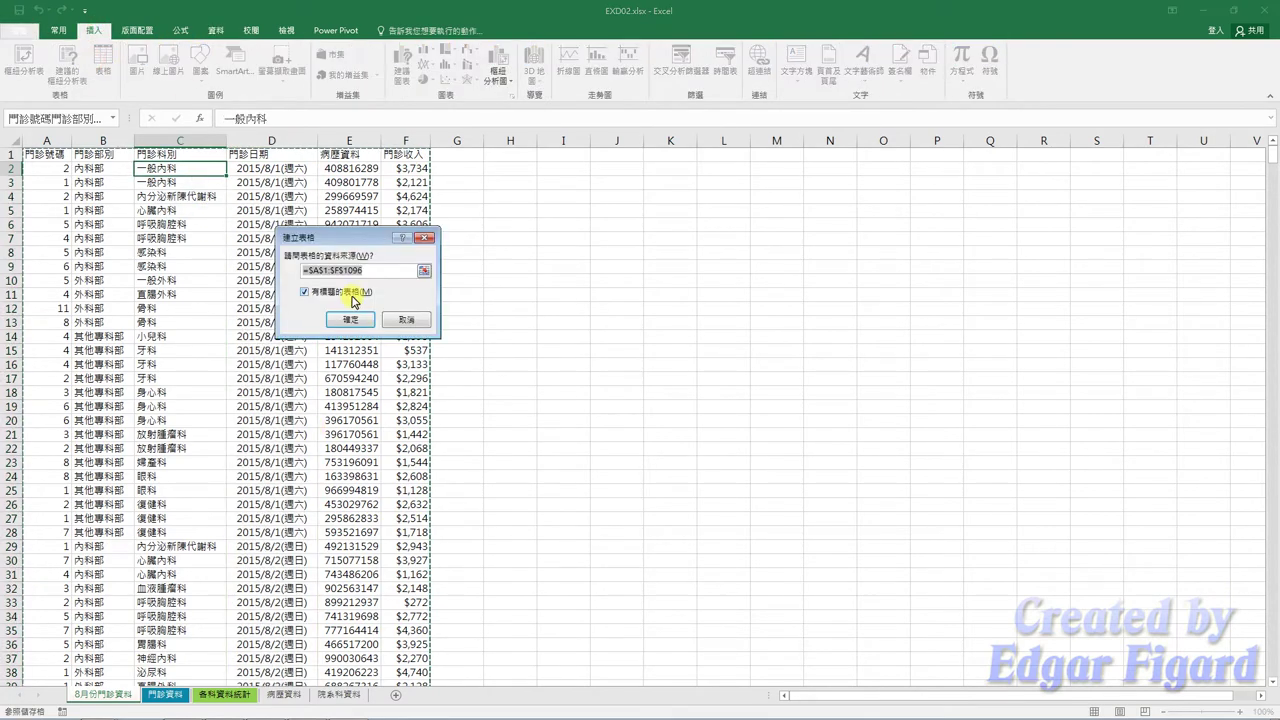
{"action": "left_click", "coordinate": [352, 320]}
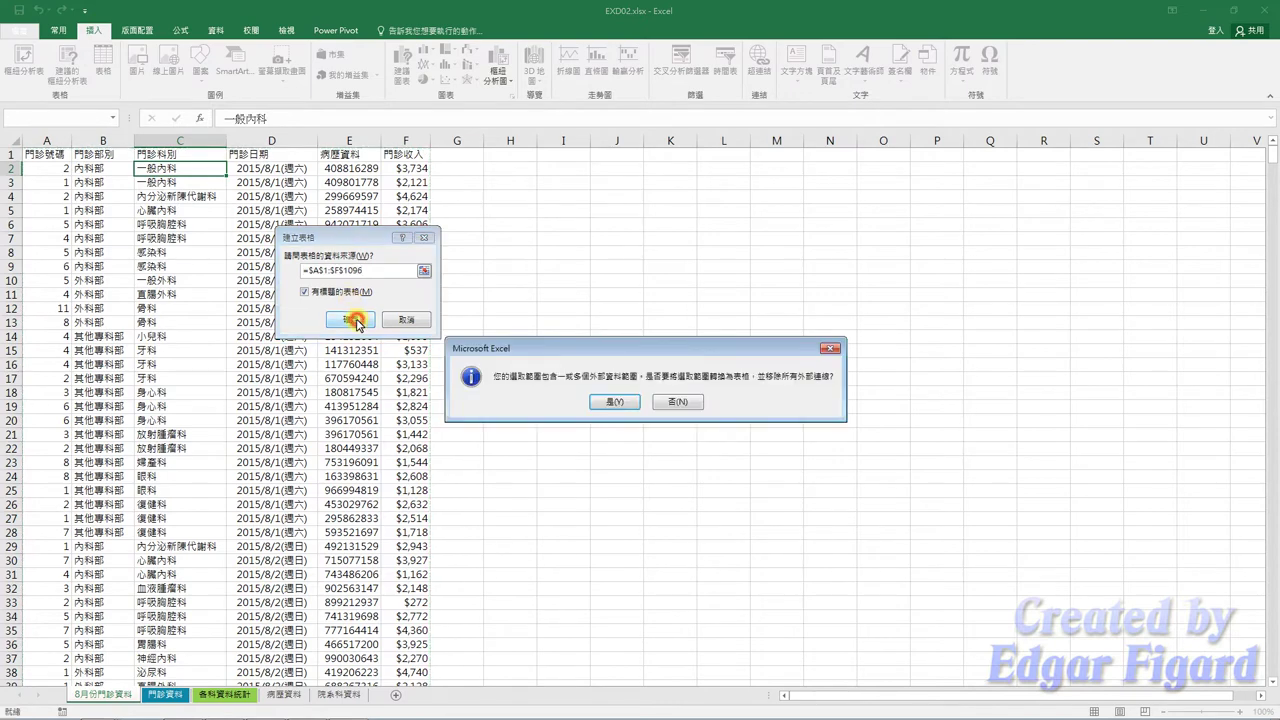
{"action": "left_click", "coordinate": [606, 403]}
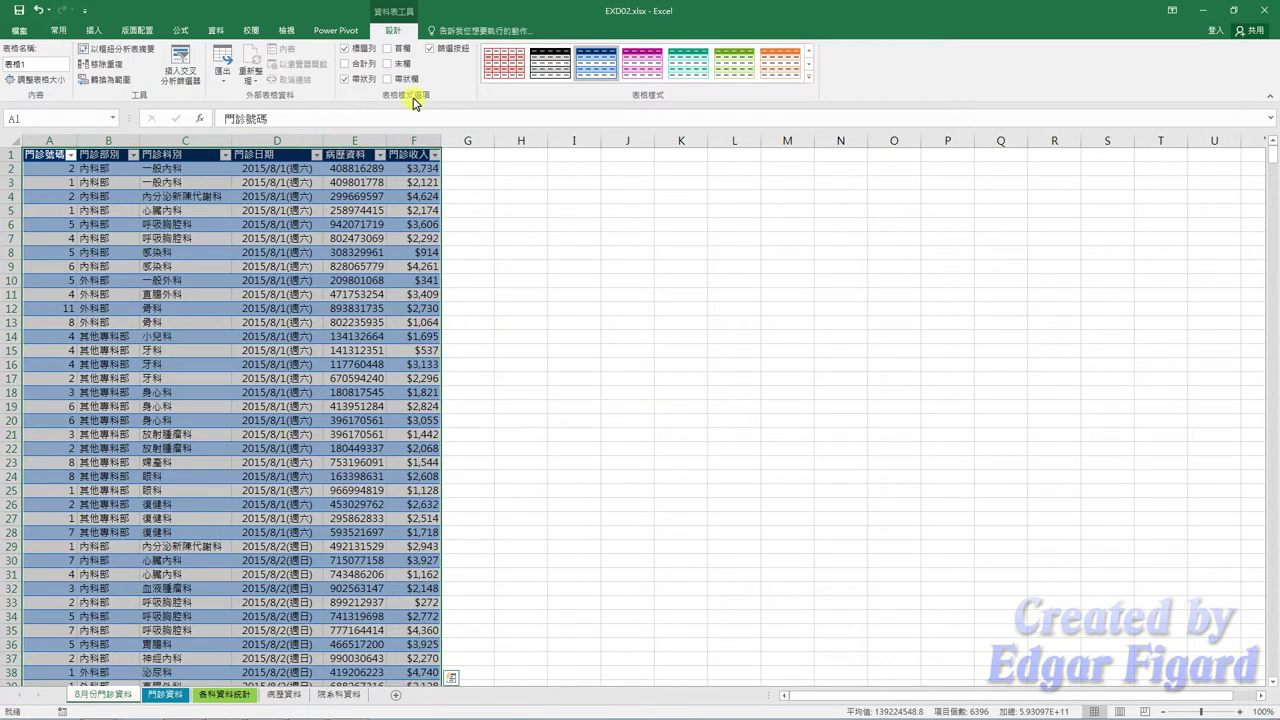
{"action": "left_click", "coordinate": [806, 80]}
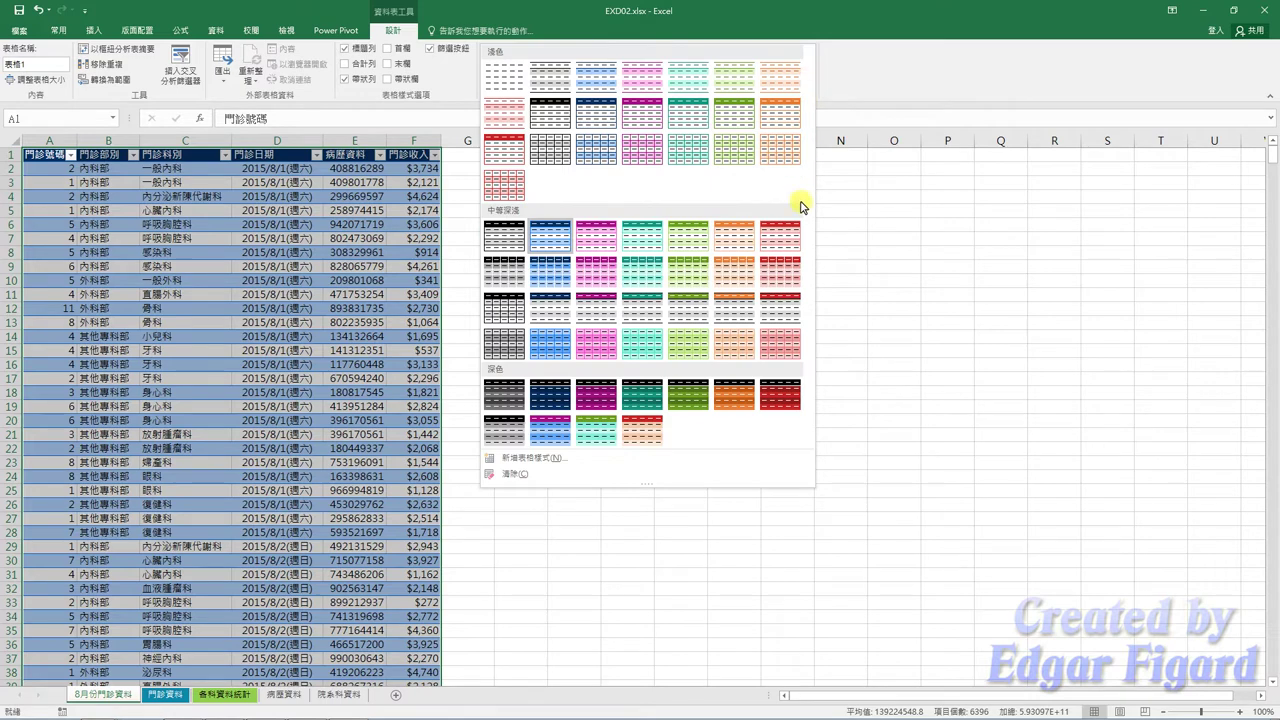
{"action": "left_click", "coordinate": [729, 243]}
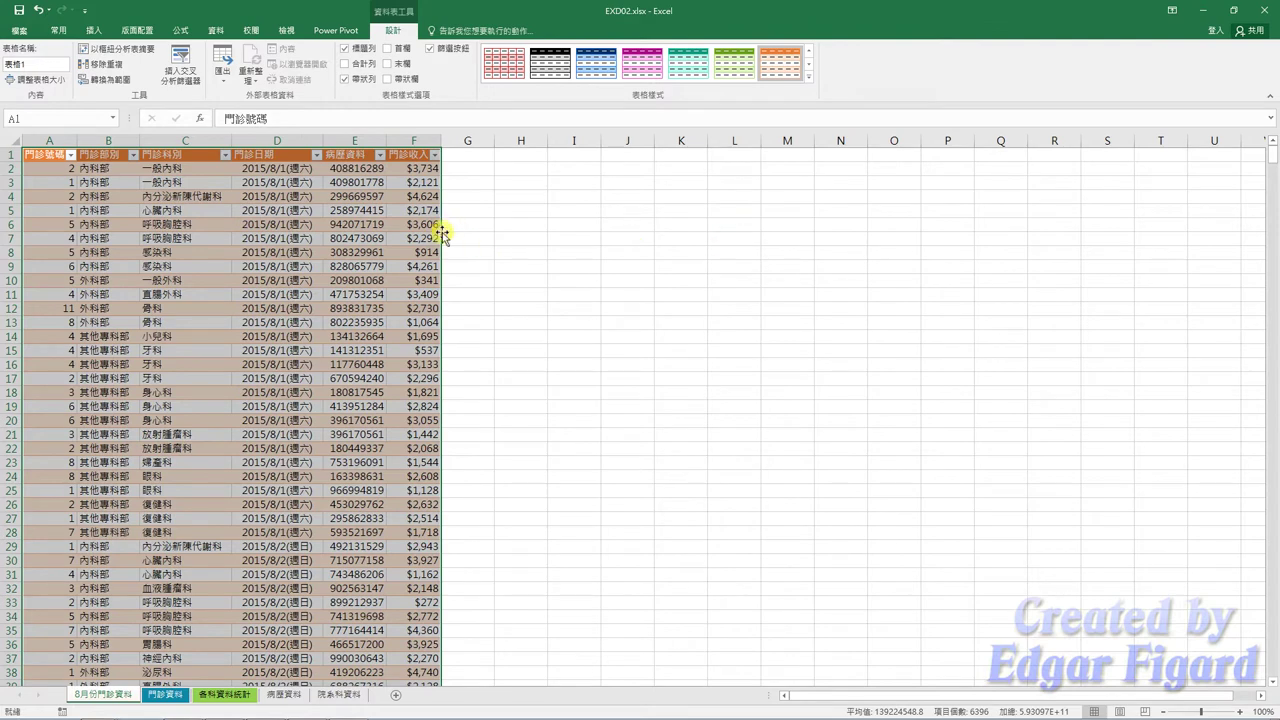
{"action": "left_click", "coordinate": [168, 695]}
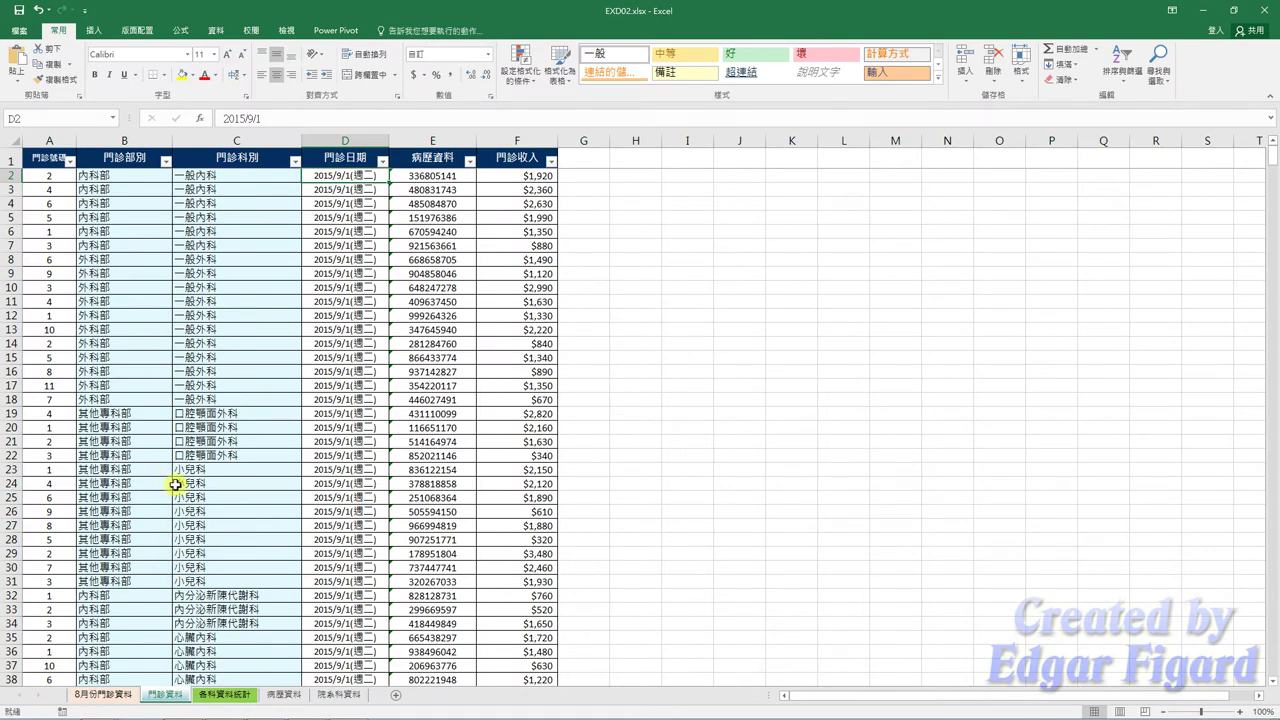
{"action": "left_click", "coordinate": [224, 695]}
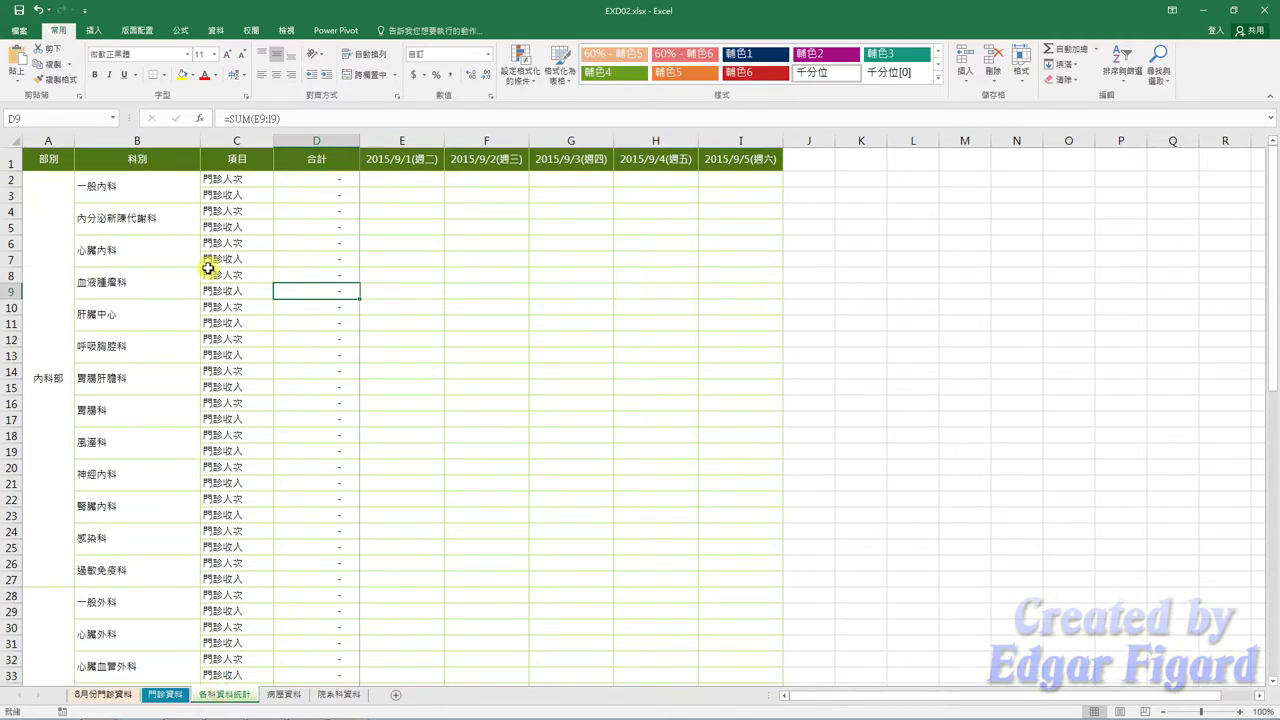
Step: Select the 門診資料 table data from A2 across to column F and down to the last row for conditional formatting
{"action": "left_click", "coordinate": [165, 697]}
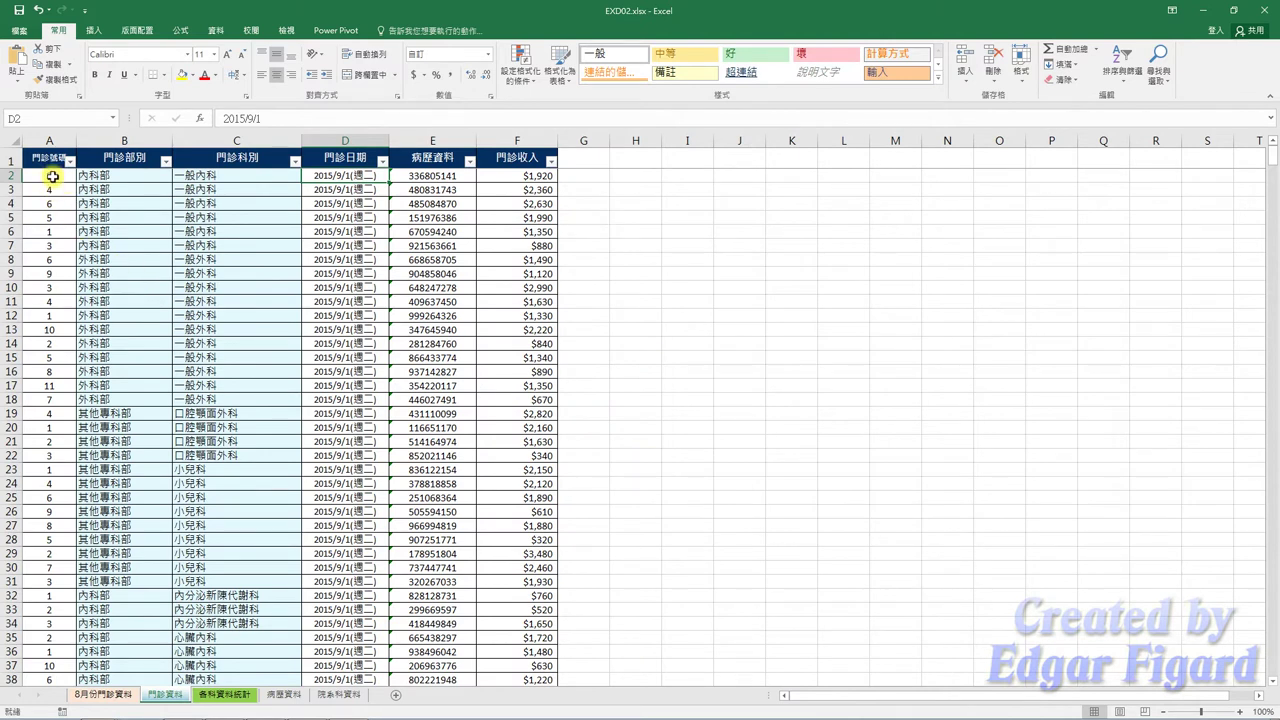
{"action": "left_click", "coordinate": [47, 179]}
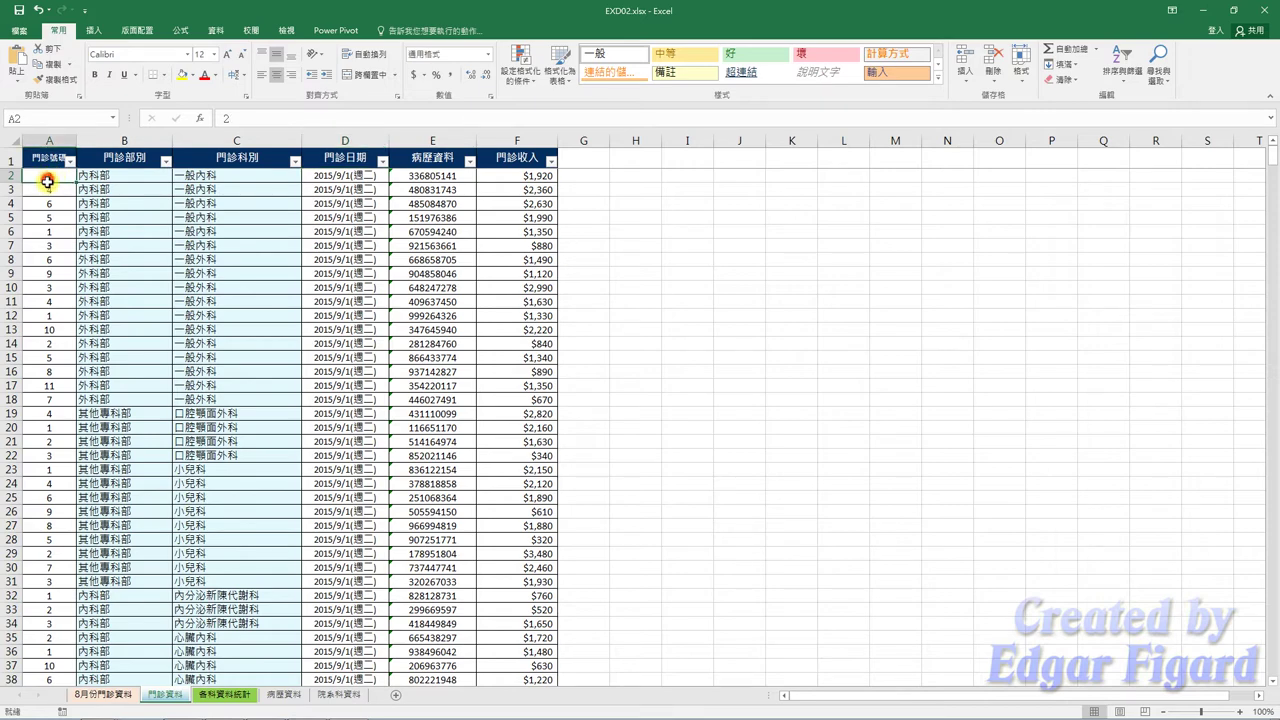
{"action": "key", "text": "ctrl+shift+Right"}
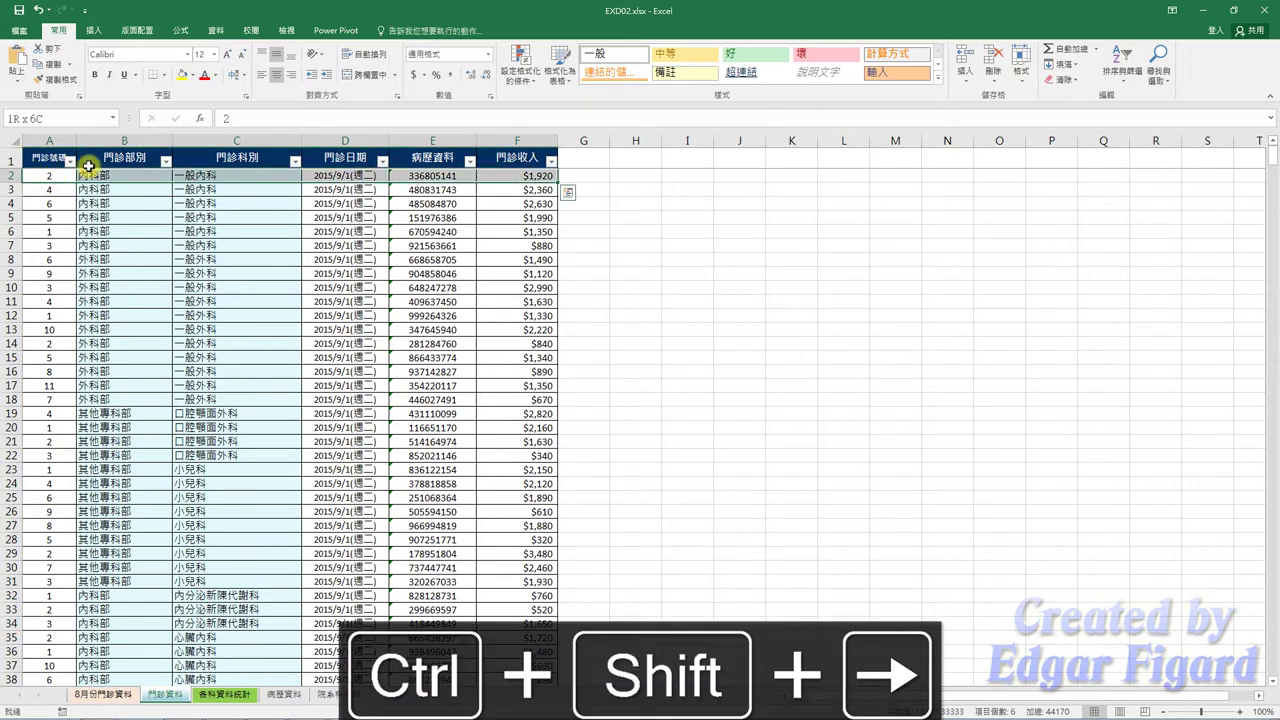
{"action": "key", "text": "ctrl+shift+Down"}
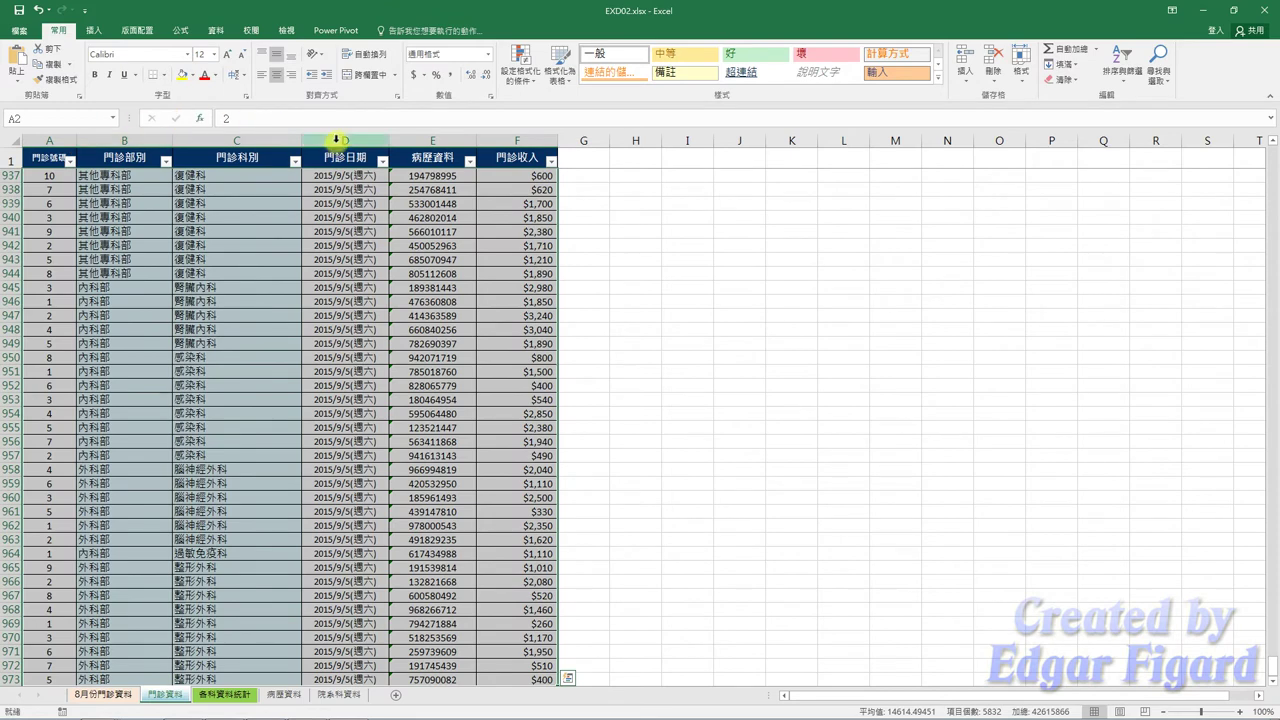
{"action": "left_click", "coordinate": [518, 64]}
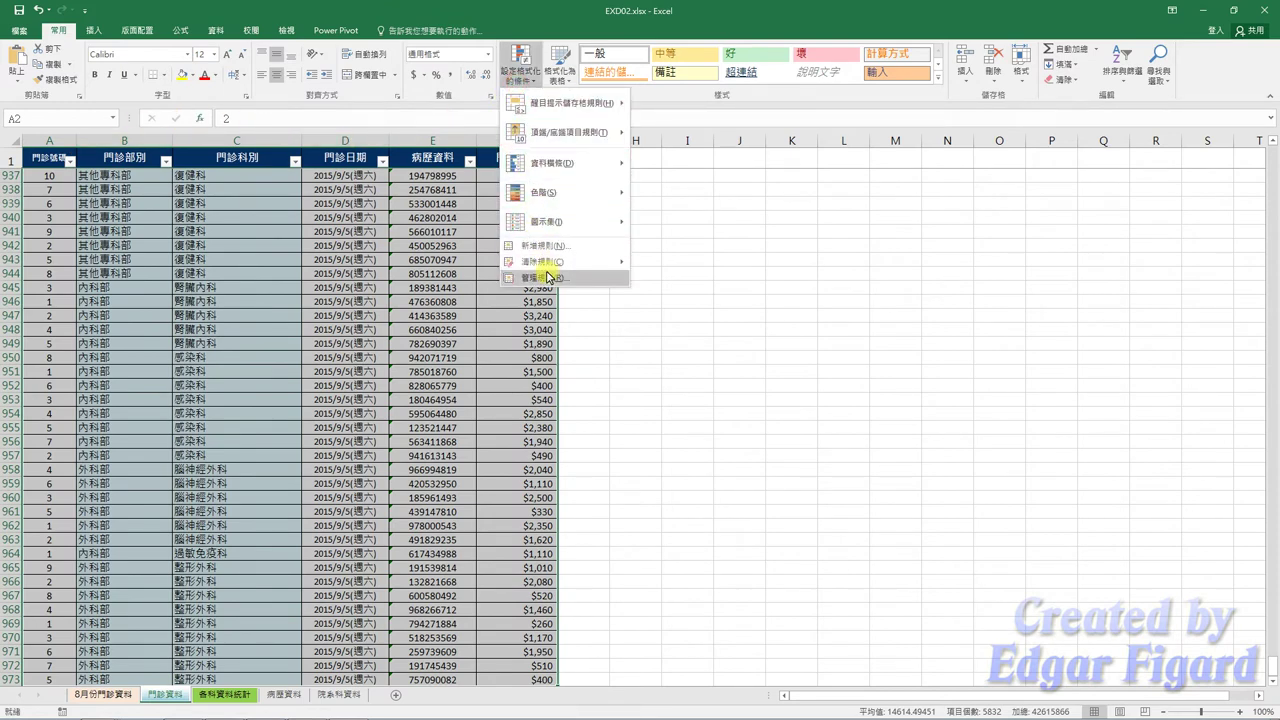
Step: Create a formula rule =COUNTIFS(門診日期,$D2,病歷資料,$E2)>1, pasted from the prepared Notepad formulas
{"action": "left_click", "coordinate": [555, 246]}
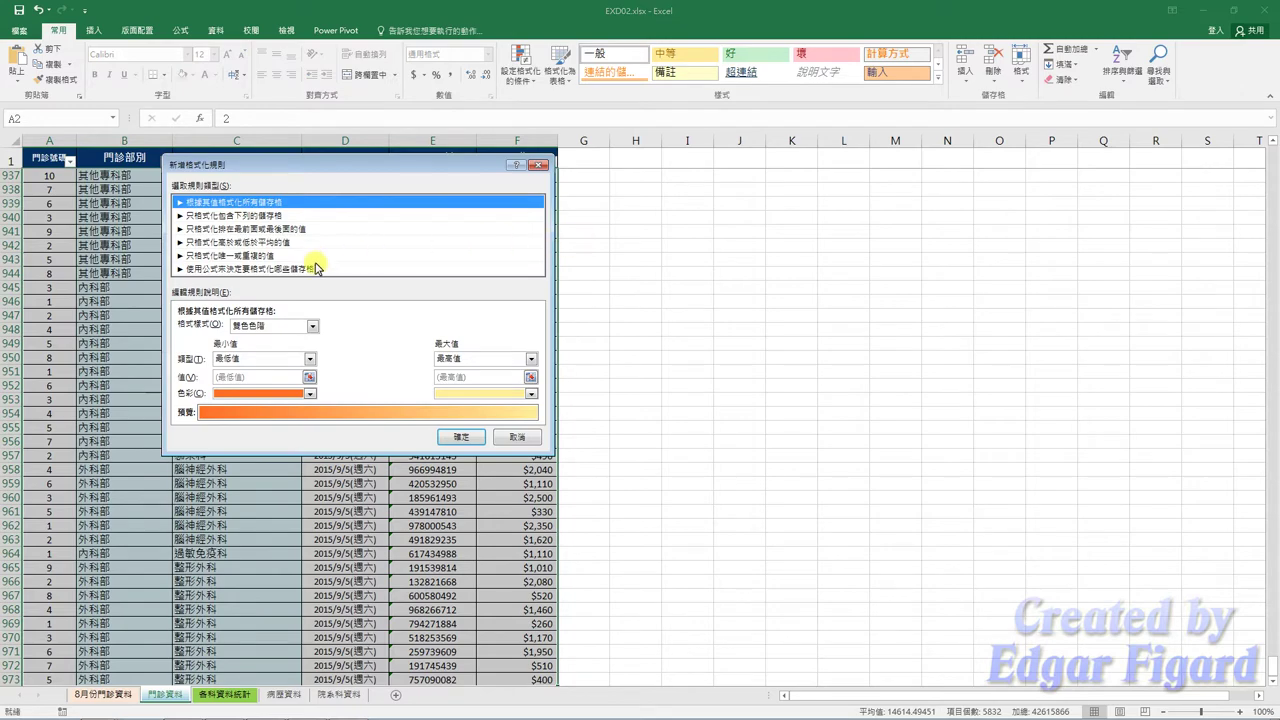
{"action": "left_click", "coordinate": [315, 265]}
{"action": "left_click", "coordinate": [311, 328]}
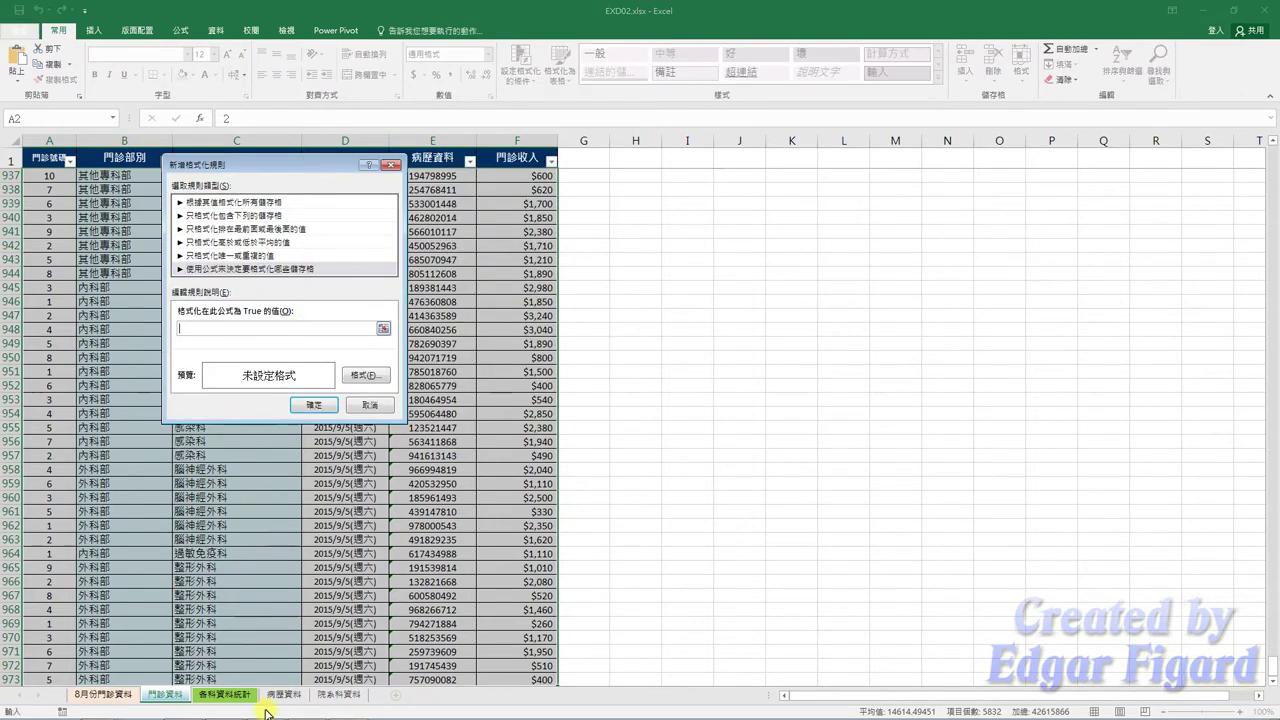
{"action": "key", "text": "alt+Tab"}
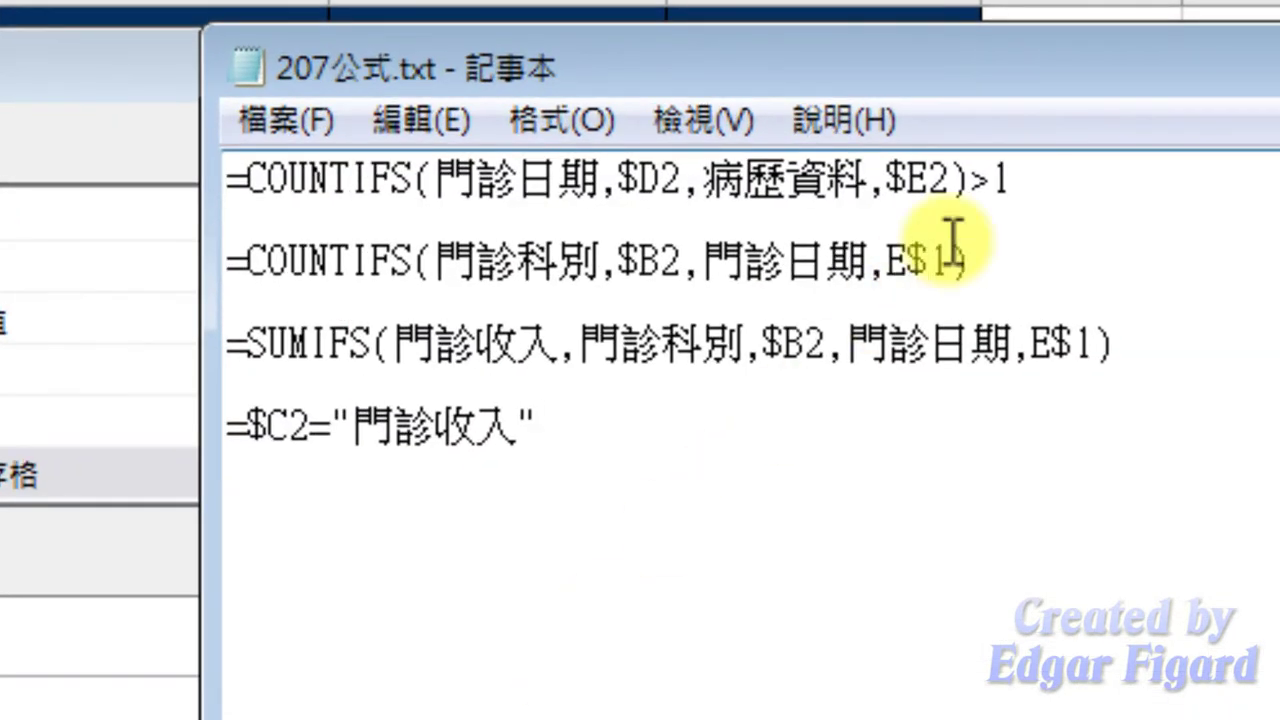
{"action": "left_click_drag", "start_coordinate": [1053, 182], "coordinate": [225, 180]}
{"action": "key", "text": "ctrl+c"}
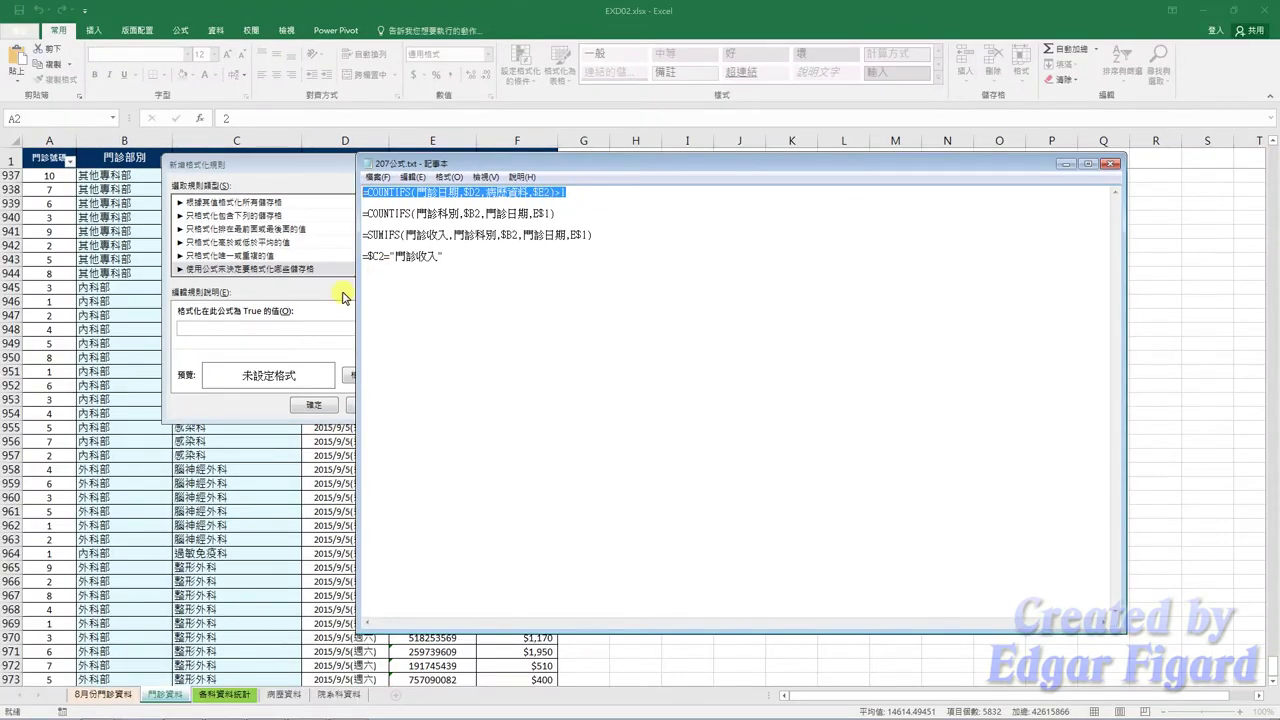
{"action": "left_click", "coordinate": [278, 327]}
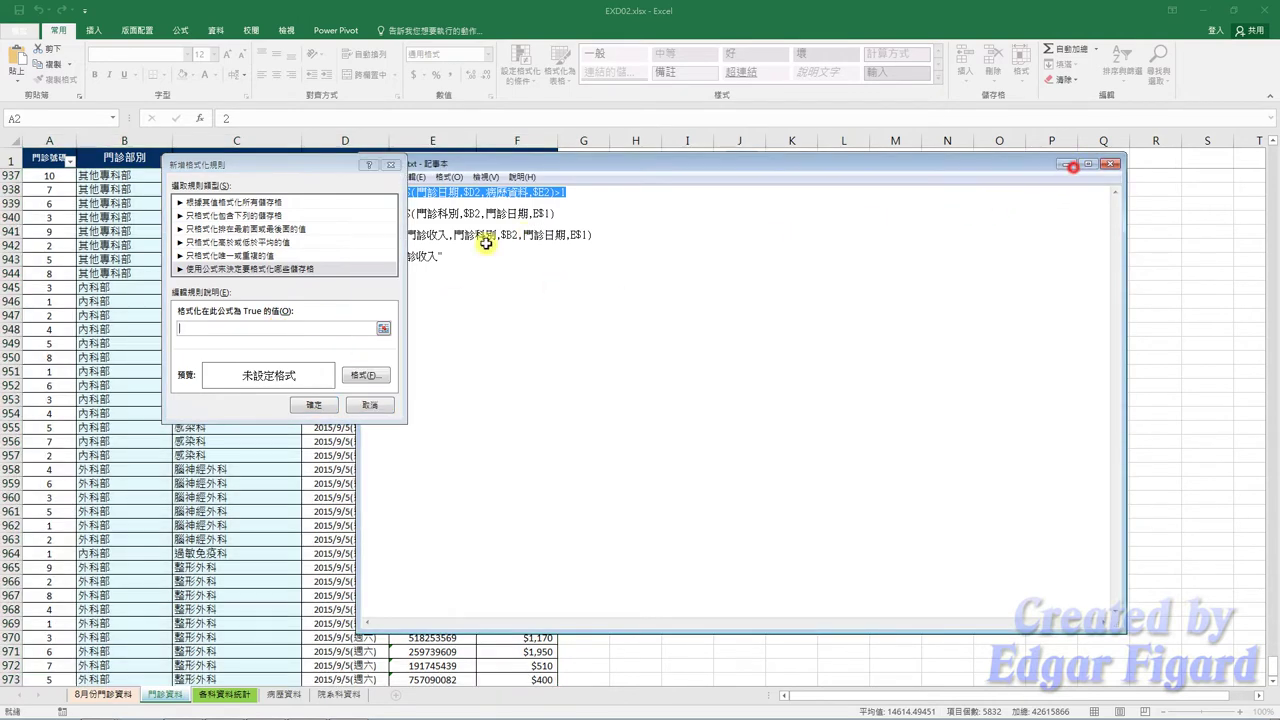
{"action": "left_click", "coordinate": [1068, 163]}
{"action": "key", "text": "ctrl+v"}
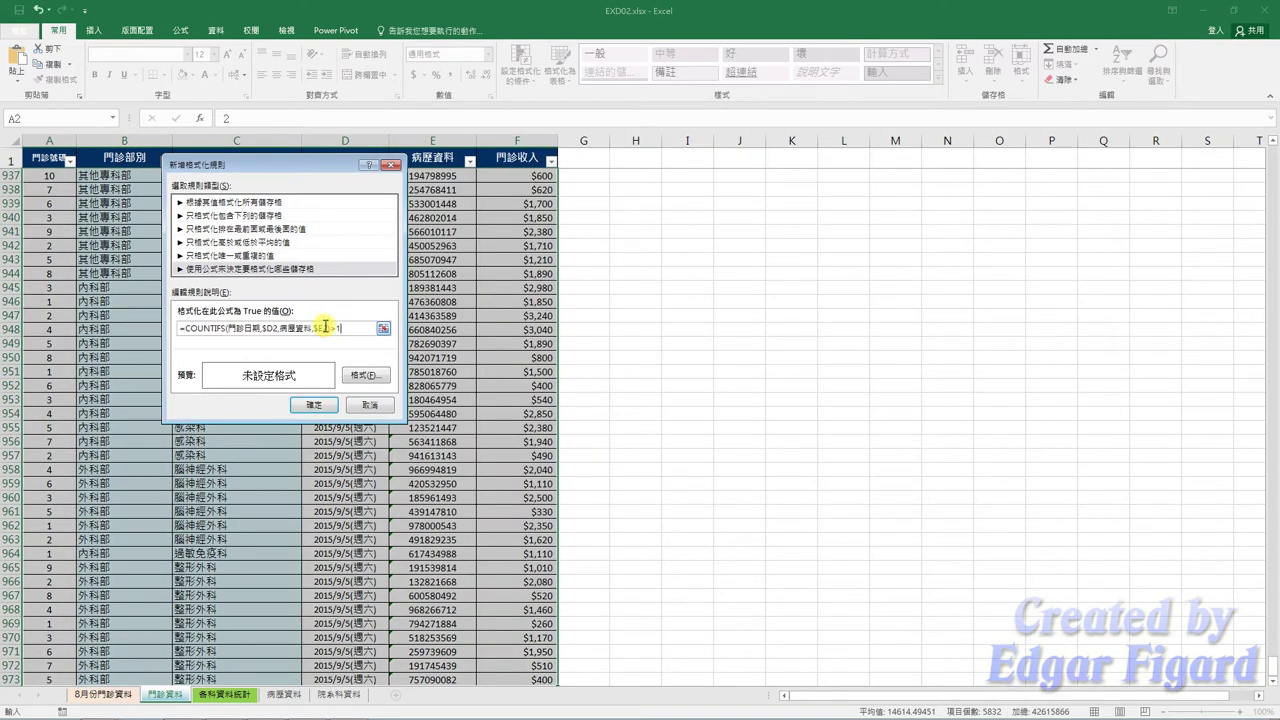
{"action": "left_click", "coordinate": [366, 375]}
Step: Give the duplicate-visit rule bold white text and a teal fill, then apply it to the table
{"action": "left_click", "coordinate": [412, 253]}
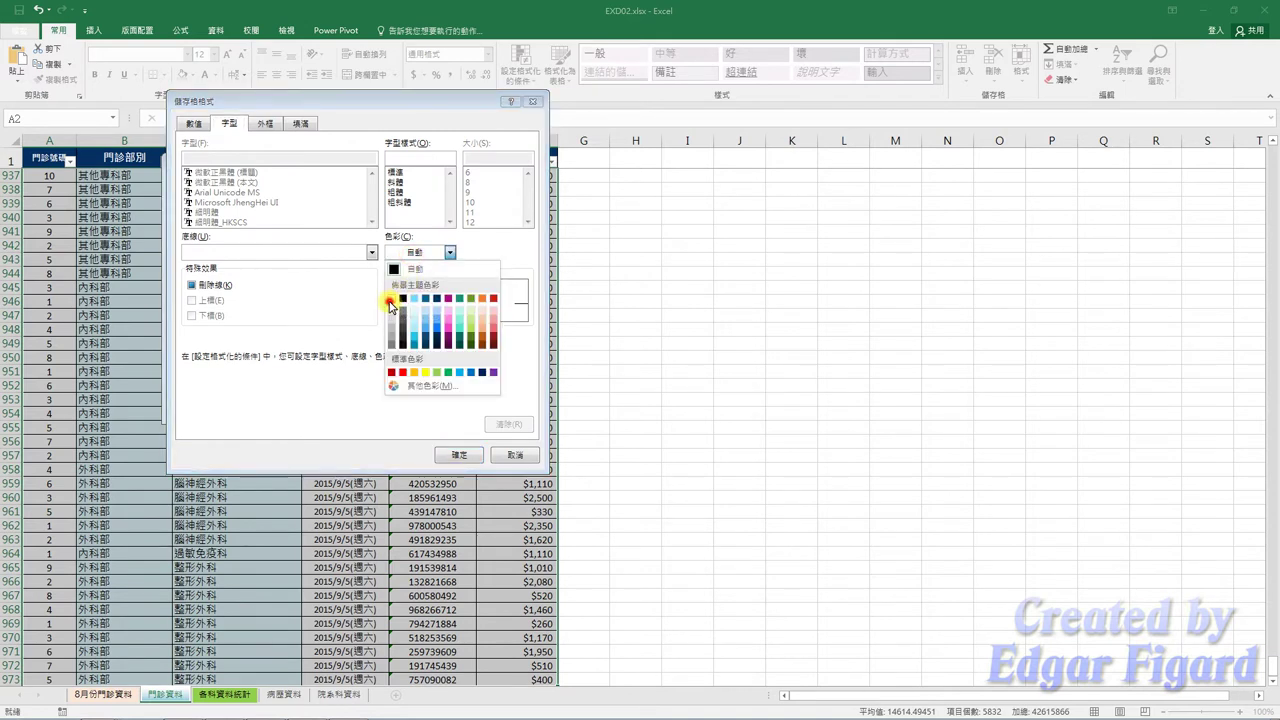
{"action": "left_click", "coordinate": [391, 298]}
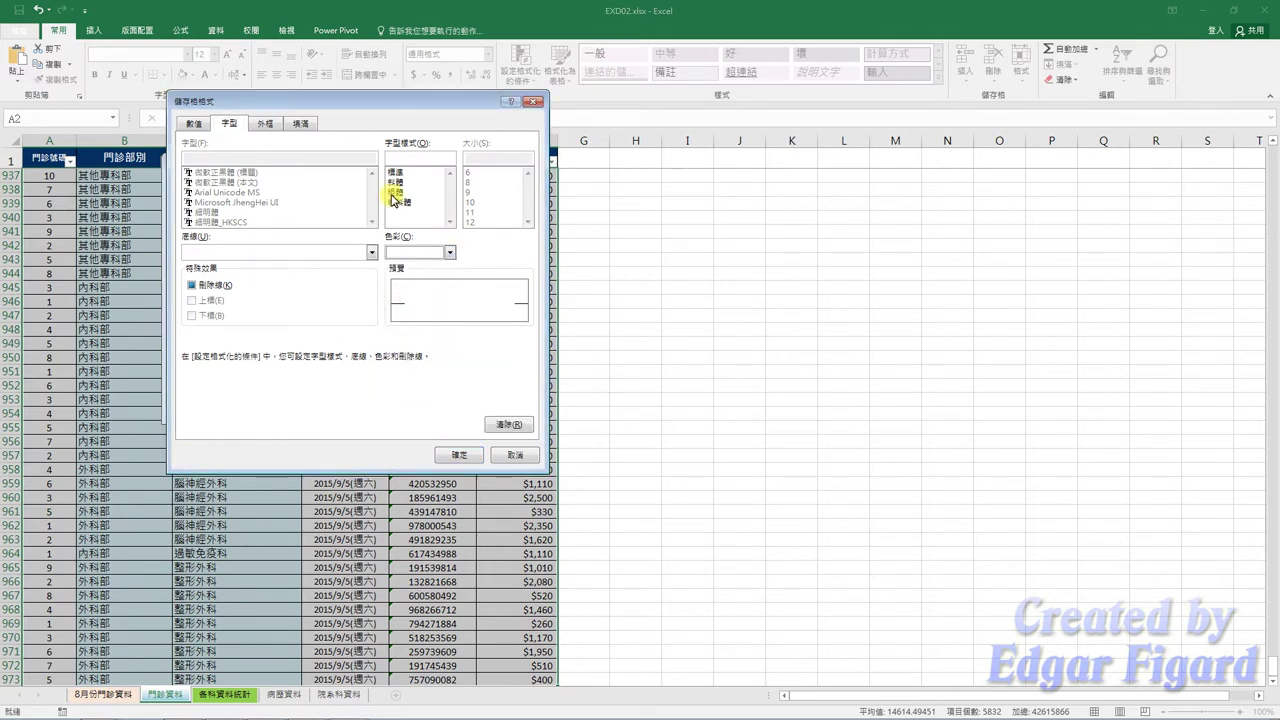
{"action": "left_click", "coordinate": [393, 193]}
{"action": "left_click", "coordinate": [299, 125]}
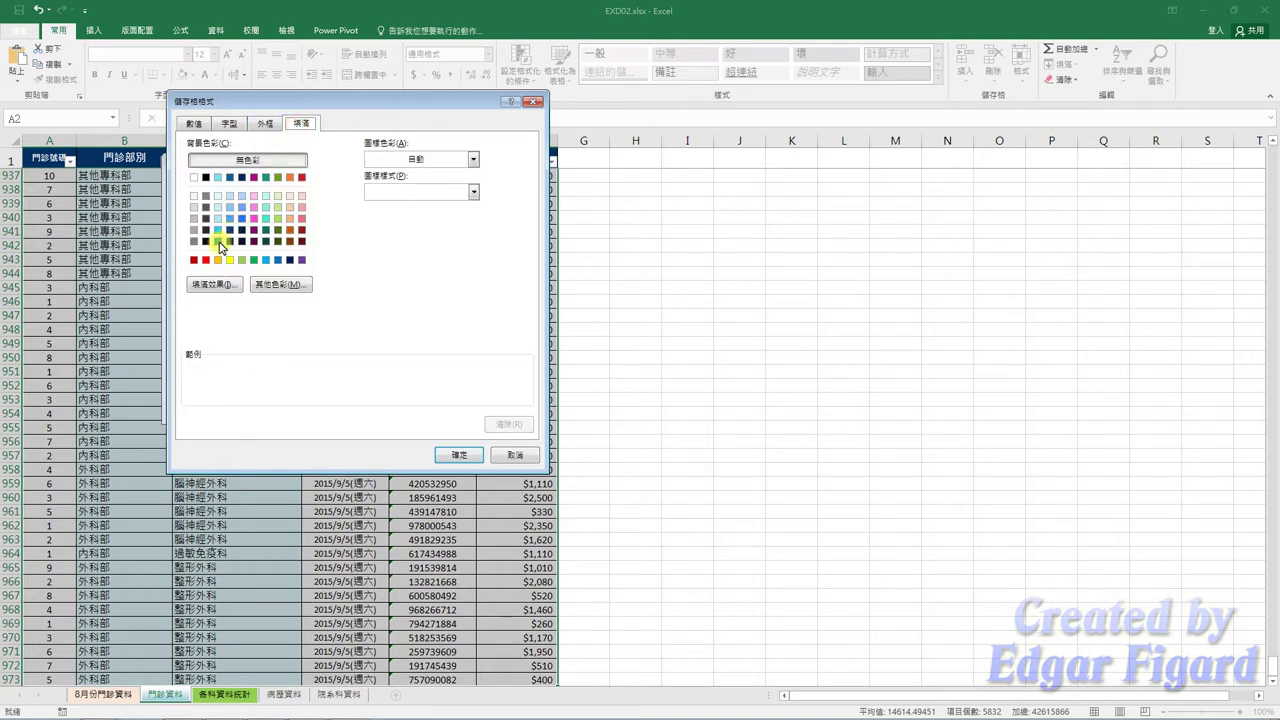
{"action": "left_click", "coordinate": [218, 242]}
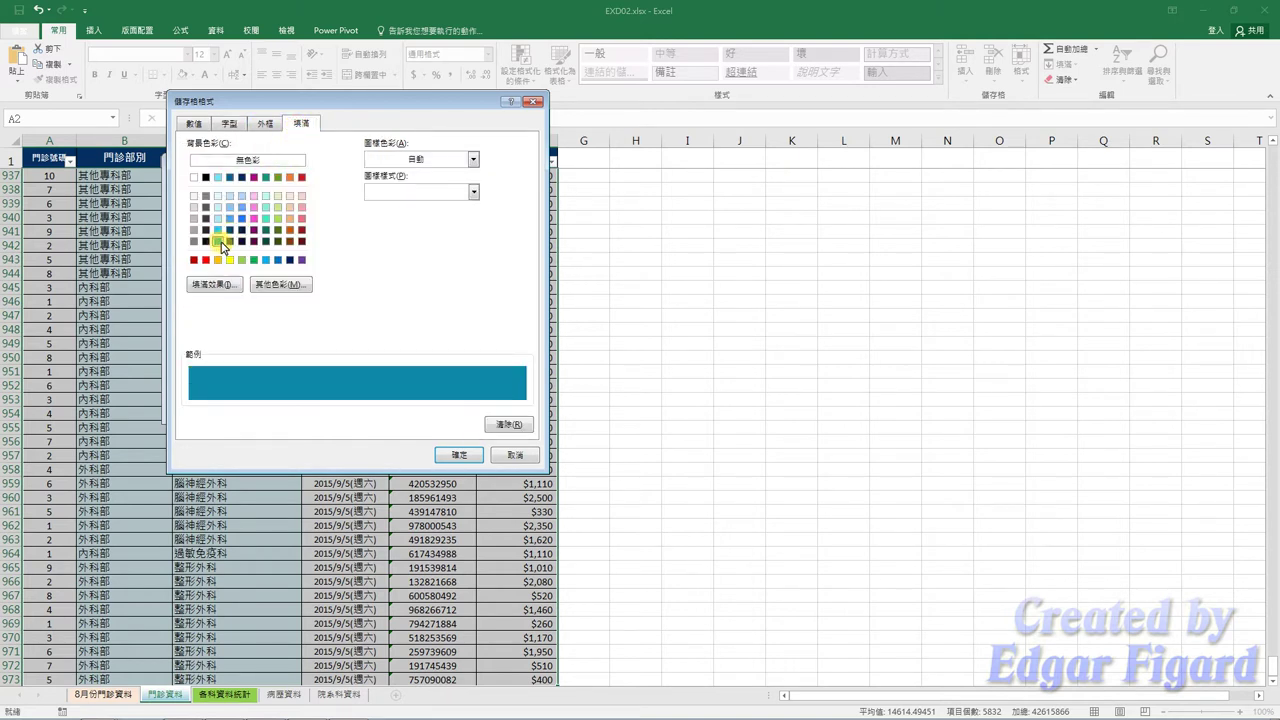
{"action": "left_click", "coordinate": [458, 455]}
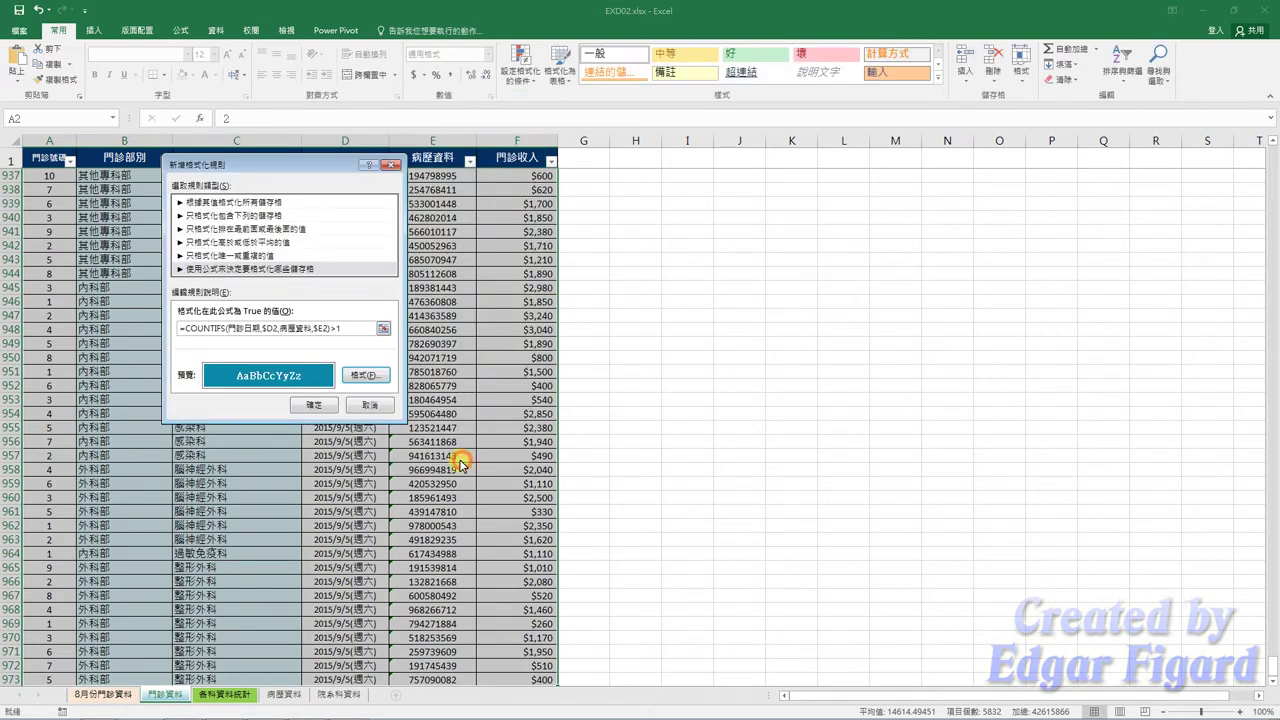
{"action": "left_click", "coordinate": [314, 404]}
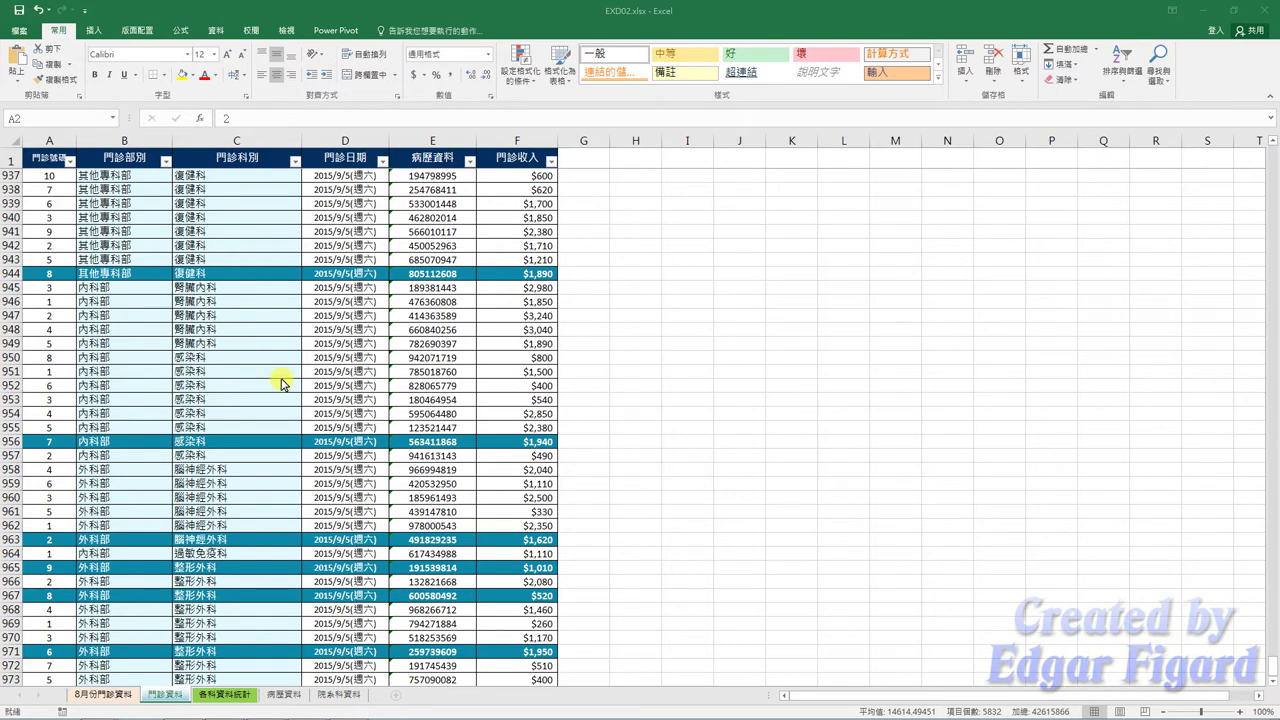
Step: Put =COUNTIFS(門診科別,$B2,門診日期,E$1) from the notes into E2 on 各科資料統計, giving 6
{"action": "left_click", "coordinate": [227, 695]}
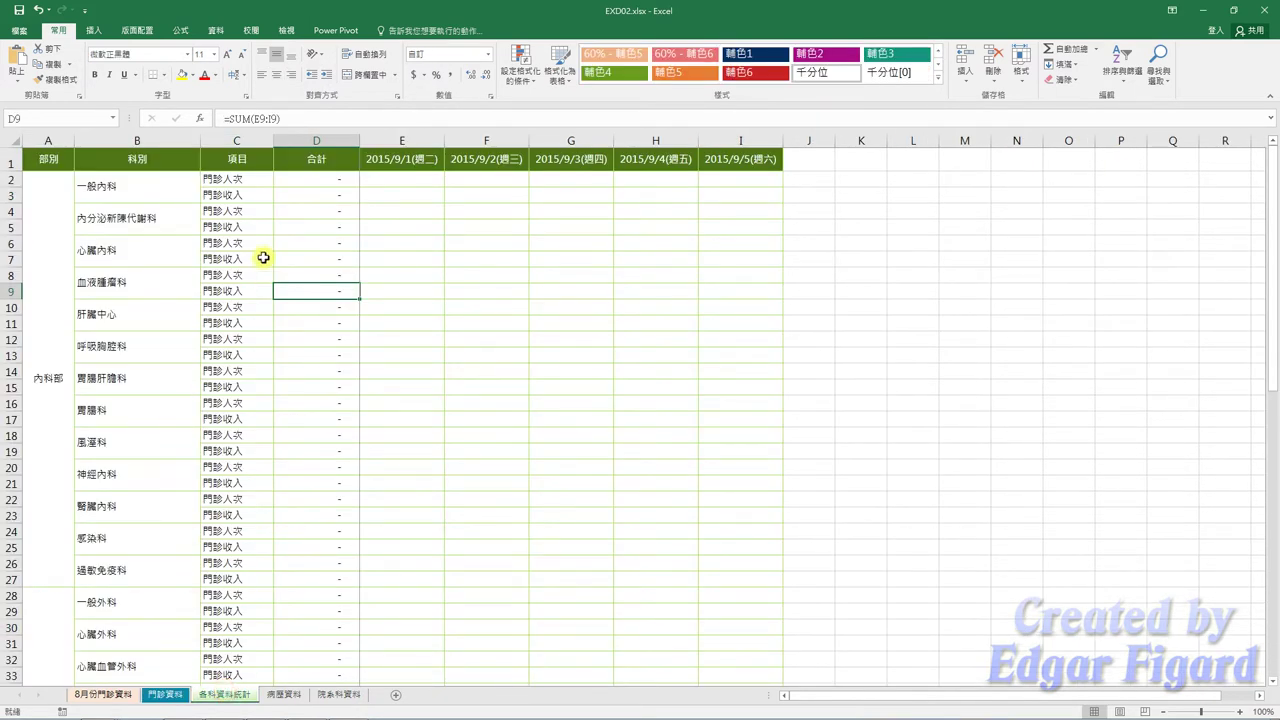
{"action": "left_click", "coordinate": [386, 178]}
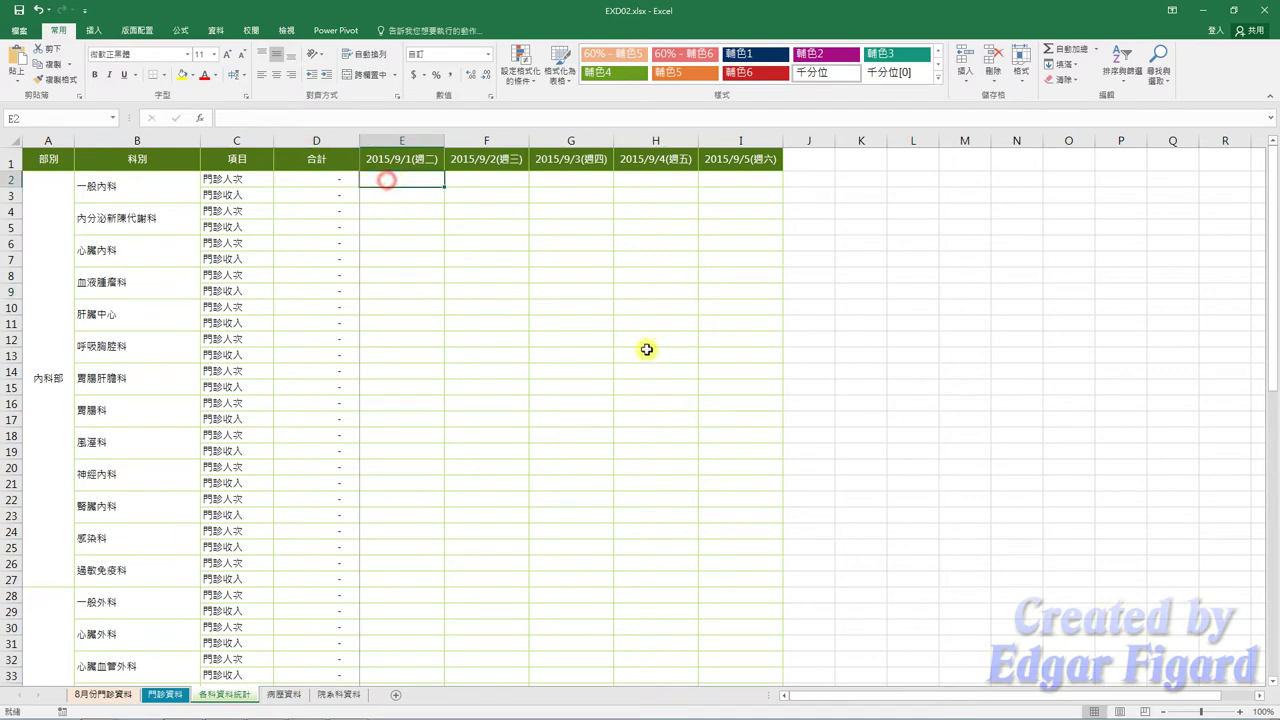
{"action": "left_click", "coordinate": [873, 697]}
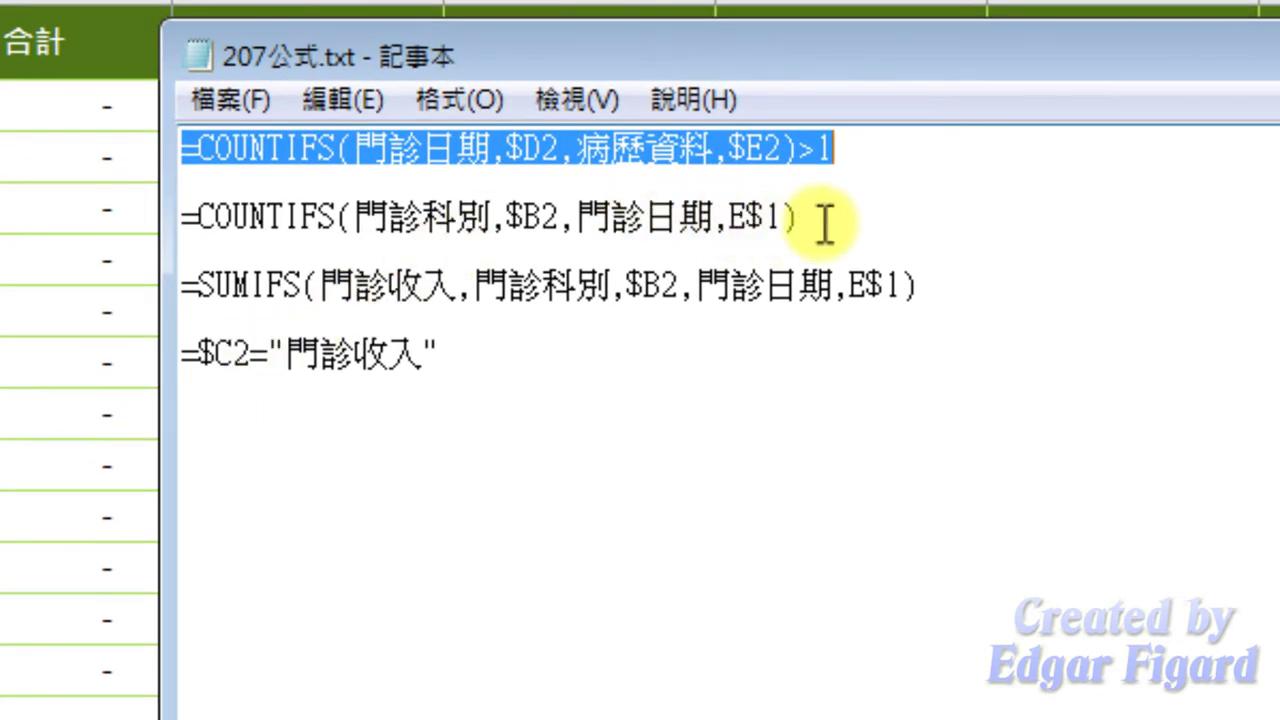
{"action": "left_click_drag", "start_coordinate": [823, 218], "coordinate": [187, 218]}
{"action": "key", "text": "ctrl+c"}
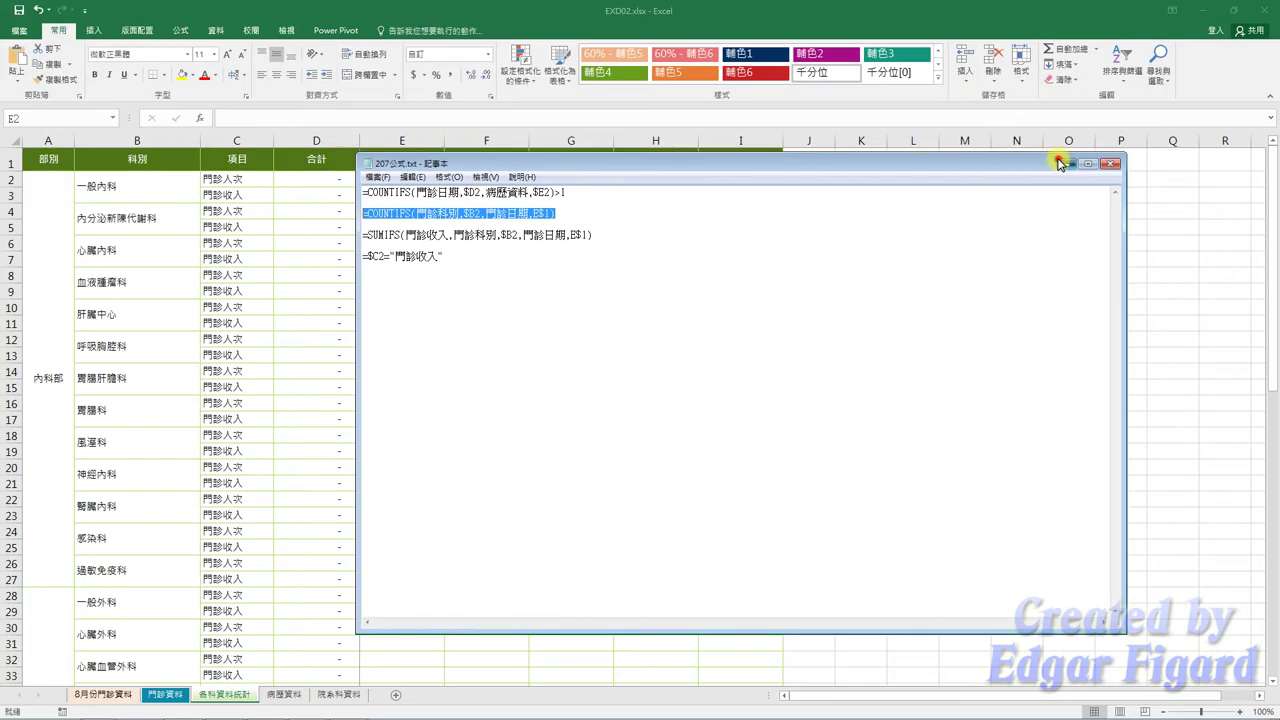
{"action": "left_click", "coordinate": [1064, 163]}
{"action": "left_click", "coordinate": [429, 181]}
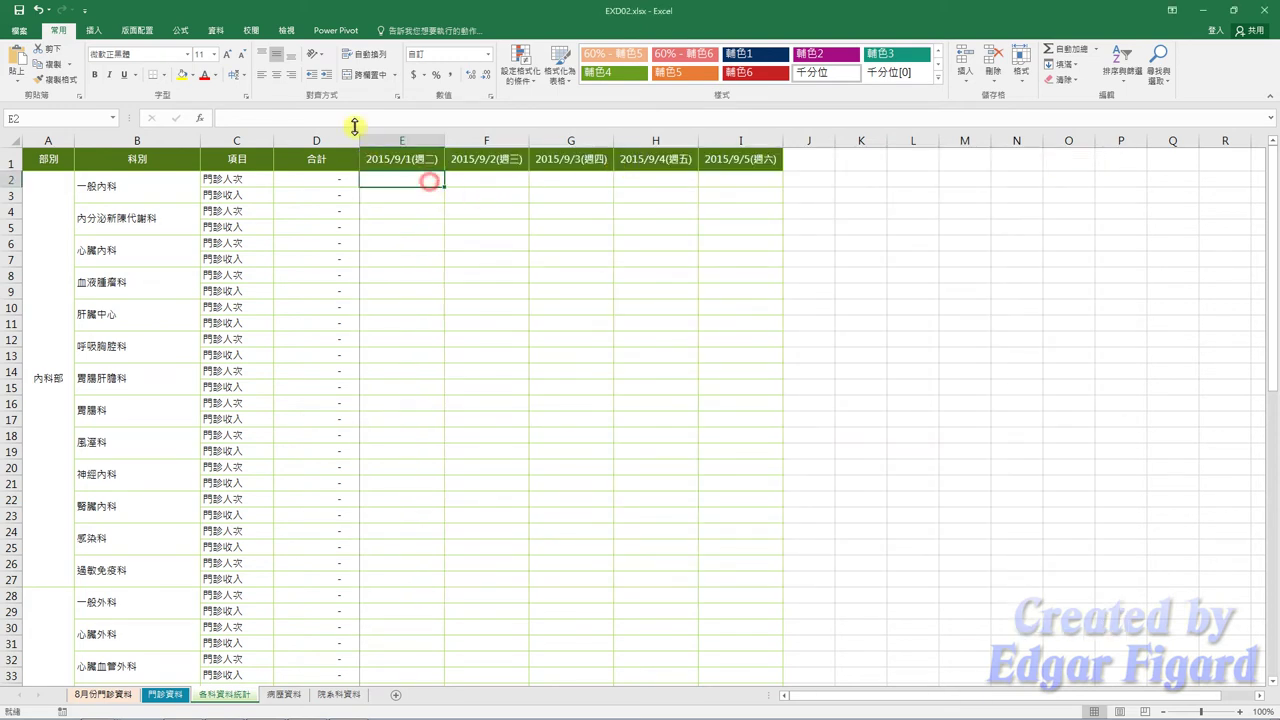
{"action": "left_click", "coordinate": [360, 119]}
{"action": "key", "text": "ctrl+v"}
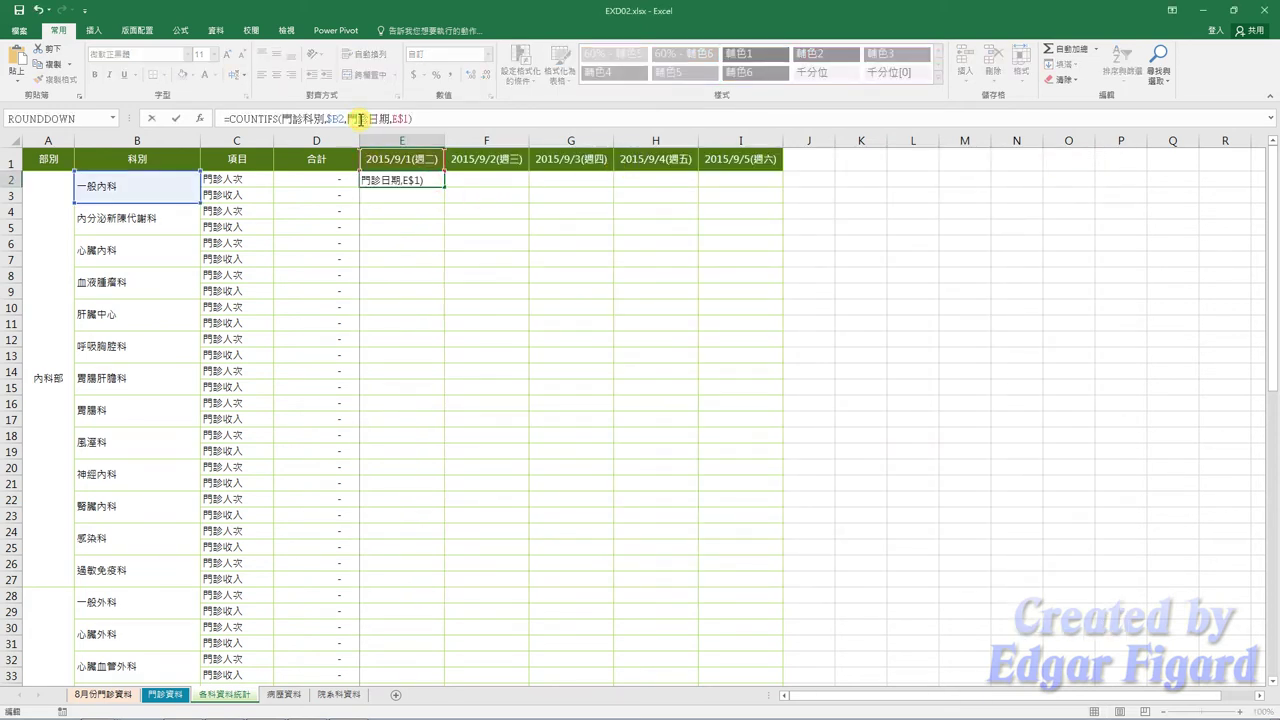
{"action": "key", "text": "Return"}
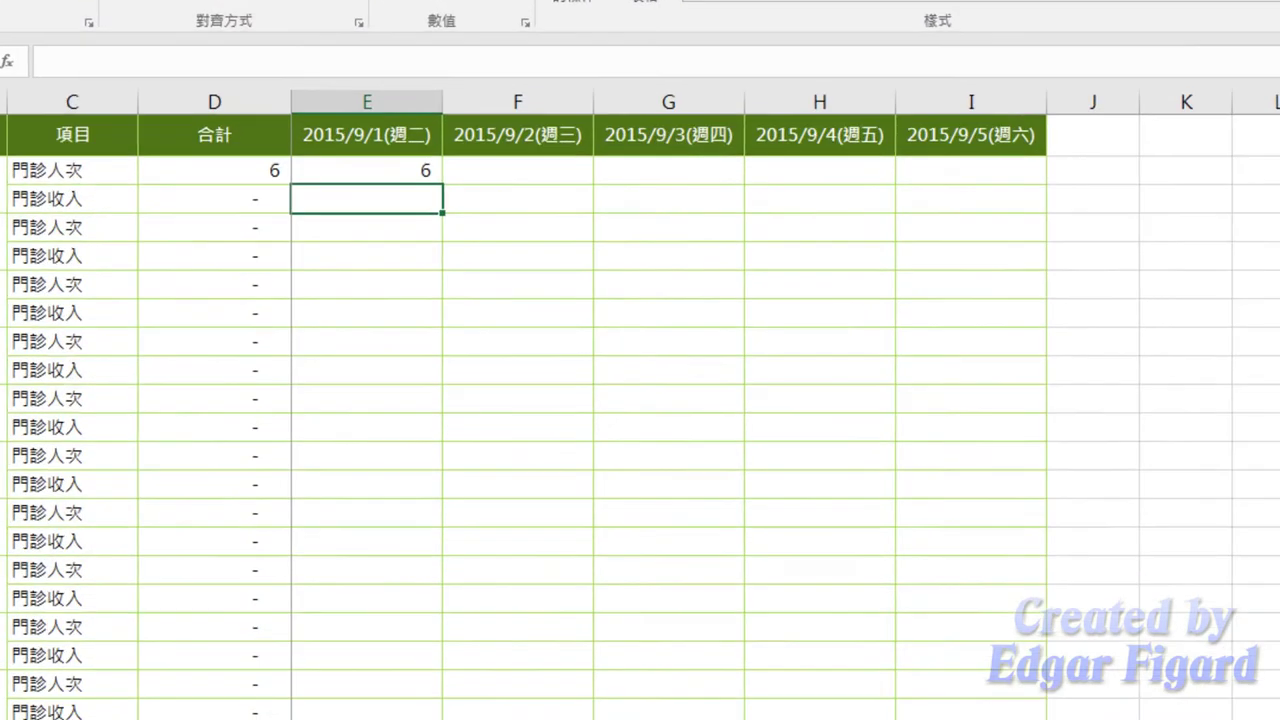
Step: Paste the SUMIFS revenue formula from the notes into E3, showing 11,130
{"action": "left_click", "coordinate": [256, 705]}
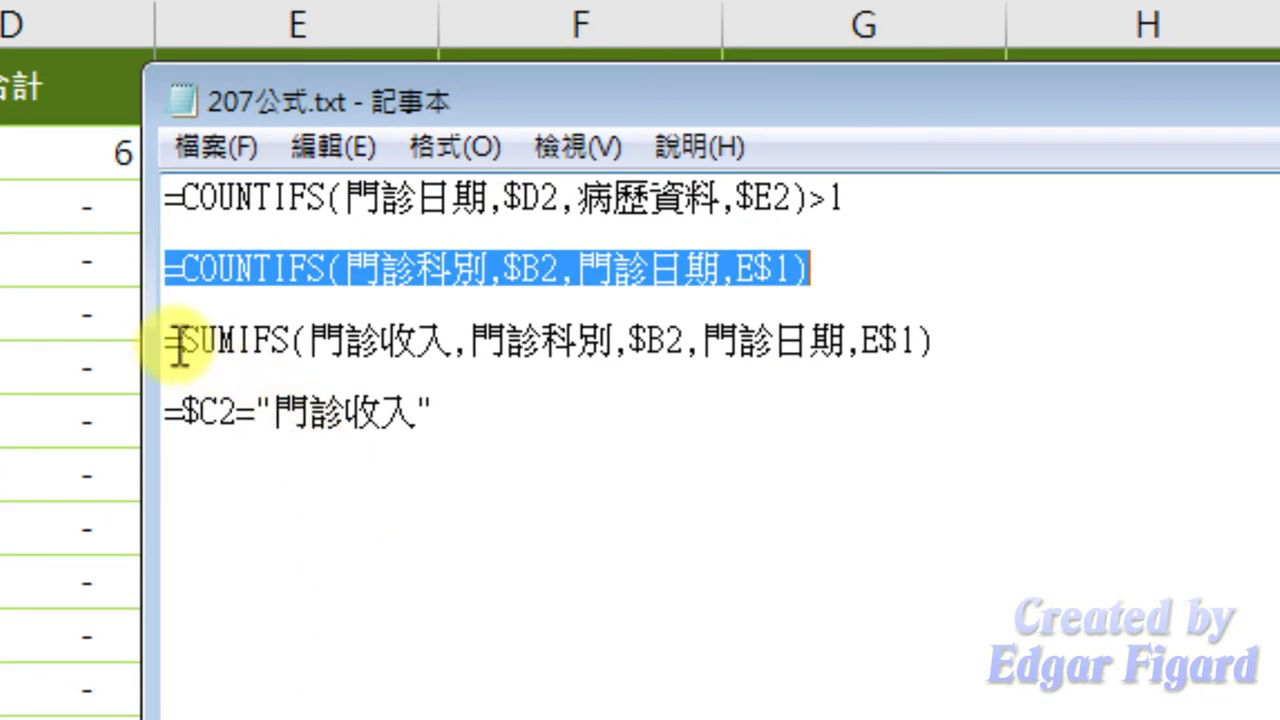
{"action": "mouse_move", "coordinate": [170, 343]}
{"action": "left_mouse_down"}
{"action": "mouse_move", "coordinate": [920, 315]}
{"action": "mouse_move", "coordinate": [948, 338]}
{"action": "left_mouse_up"}
{"action": "key", "text": "ctrl+c"}
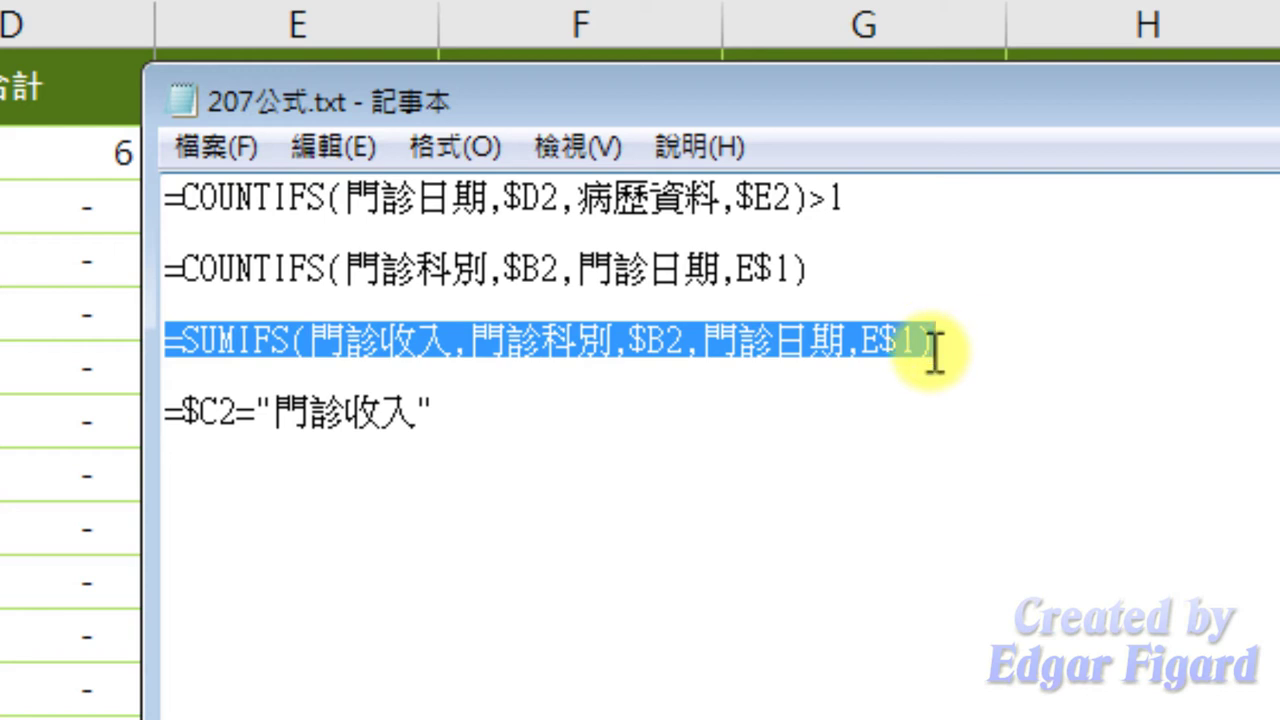
{"action": "left_click_drag", "start_coordinate": [934, 352], "coordinate": [926, 352]}
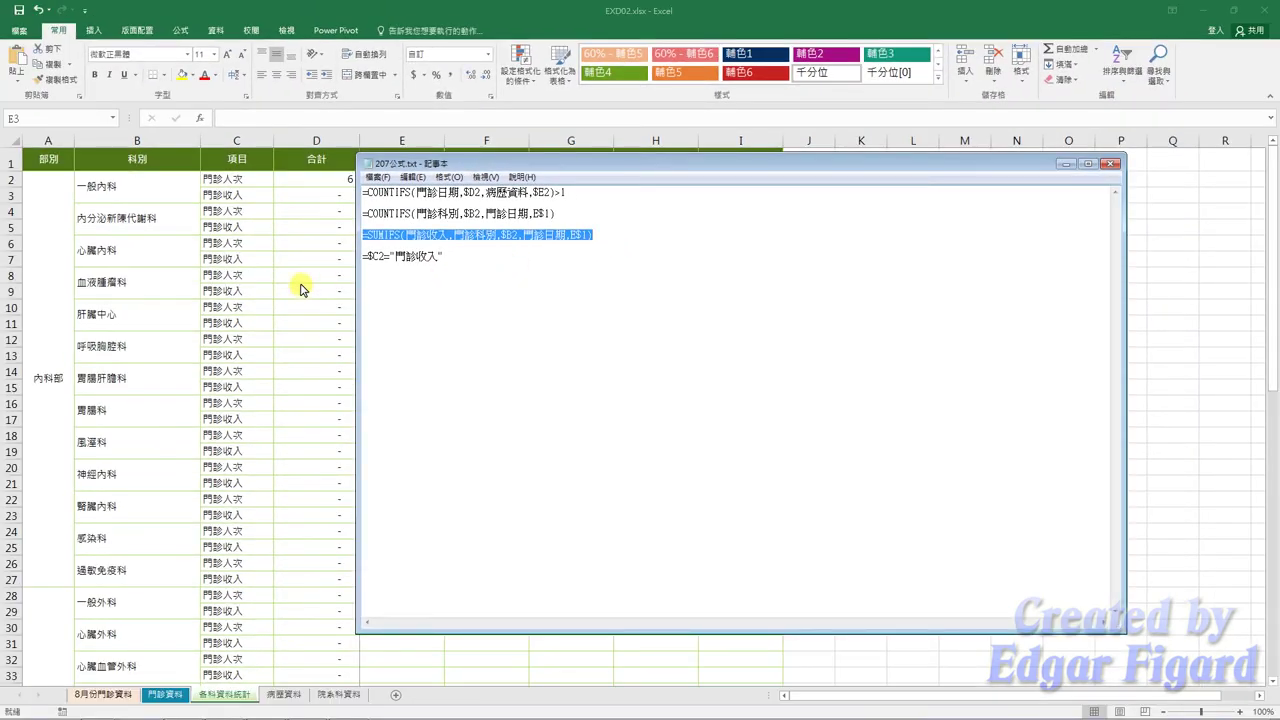
{"action": "left_click", "coordinate": [303, 289]}
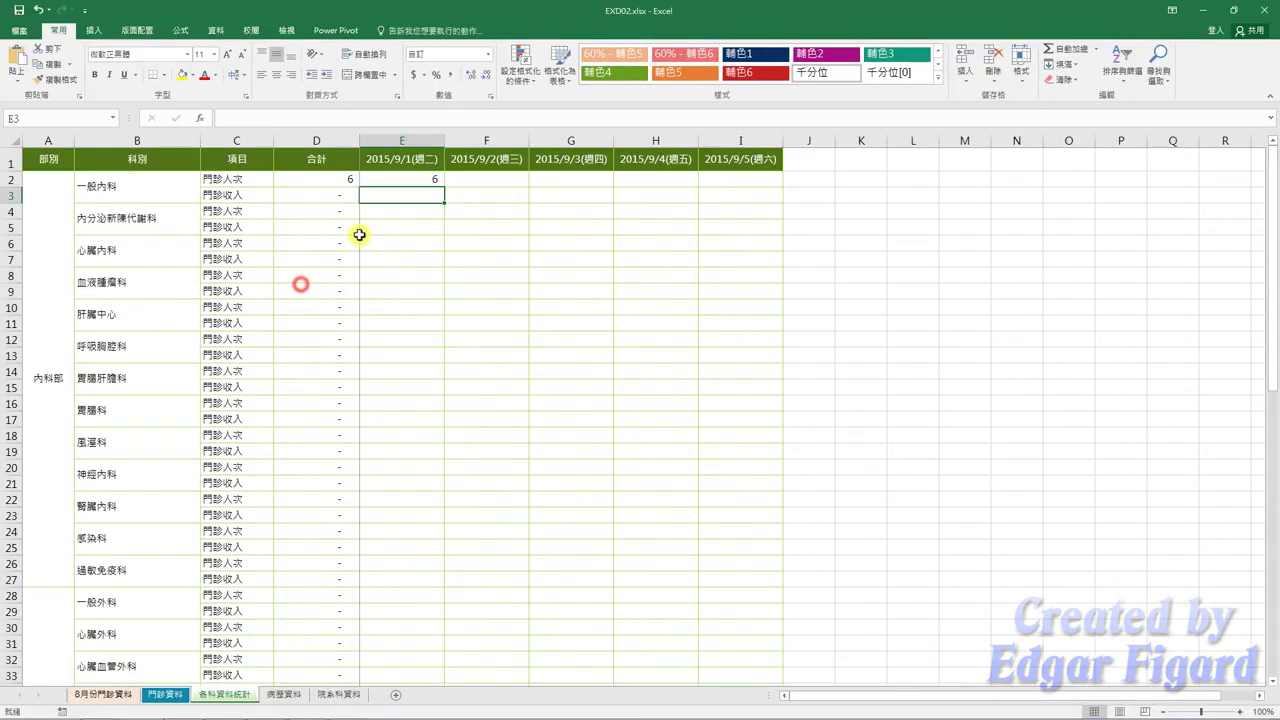
{"action": "left_click", "coordinate": [363, 118]}
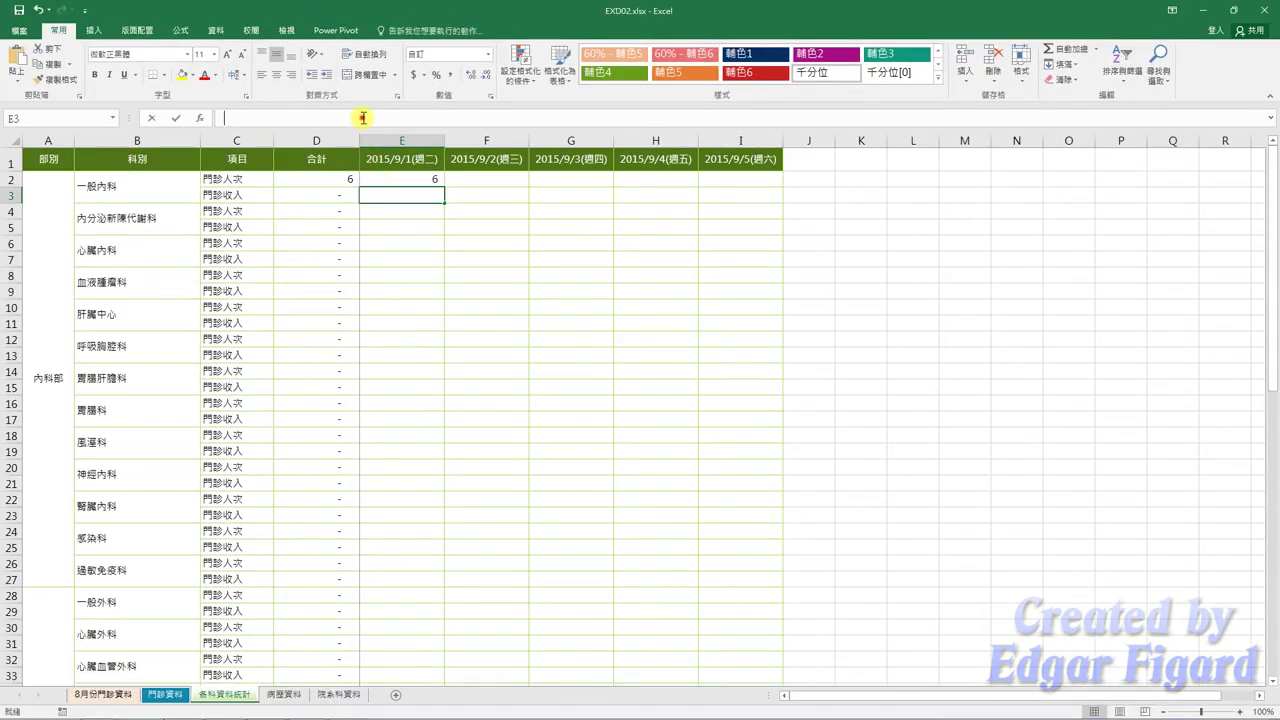
{"action": "key", "text": "ctrl+v"}
{"action": "key", "text": "Return"}
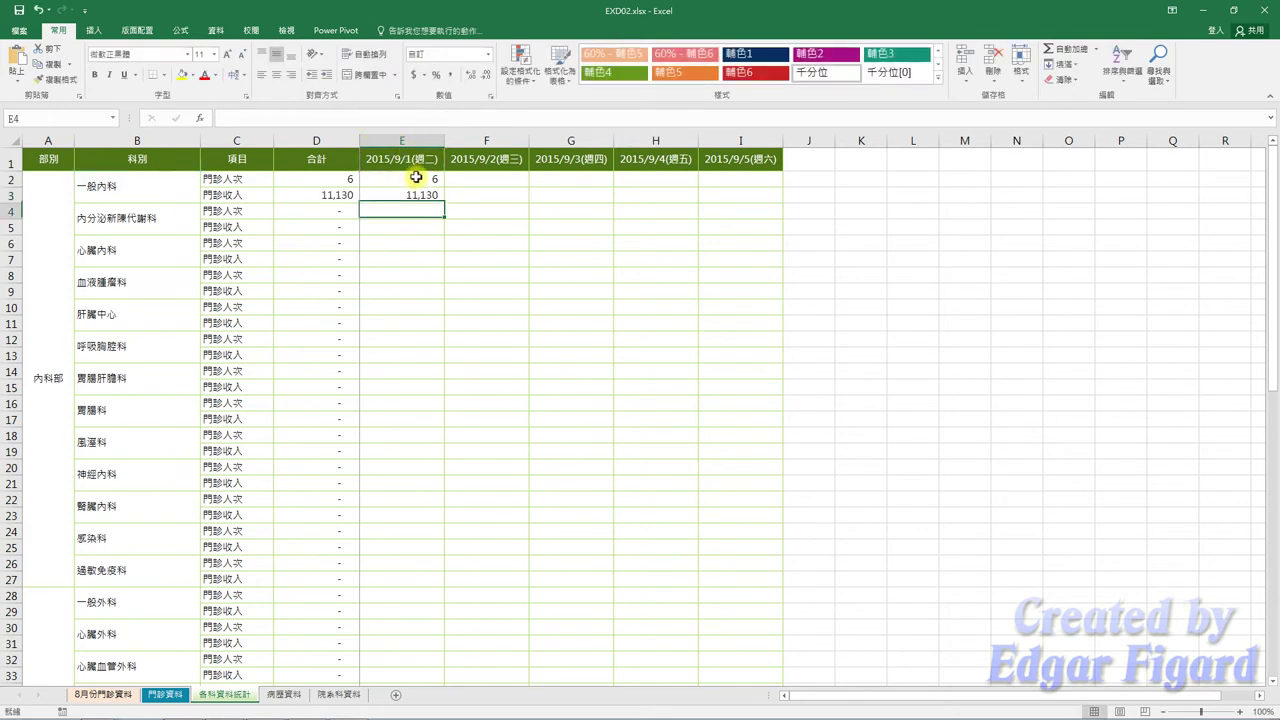
Step: Fill the E2:E3 count and revenue formulas across to column I and down to row 71
{"action": "left_click_drag", "start_coordinate": [415, 179], "coordinate": [431, 197]}
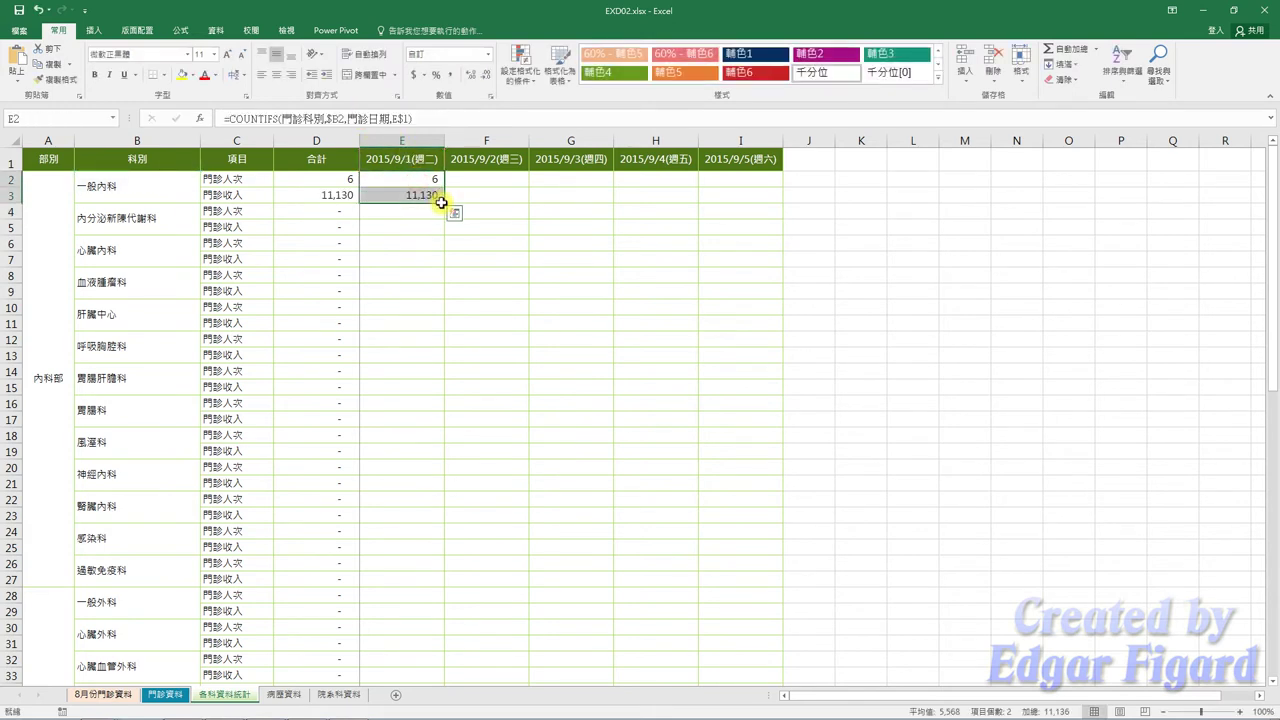
{"action": "mouse_move", "coordinate": [443, 203]}
{"action": "left_mouse_down"}
{"action": "mouse_move", "coordinate": [782, 203]}
{"action": "mouse_move", "coordinate": [792, 716]}
{"action": "mouse_move", "coordinate": [746, 368]}
{"action": "left_mouse_up"}
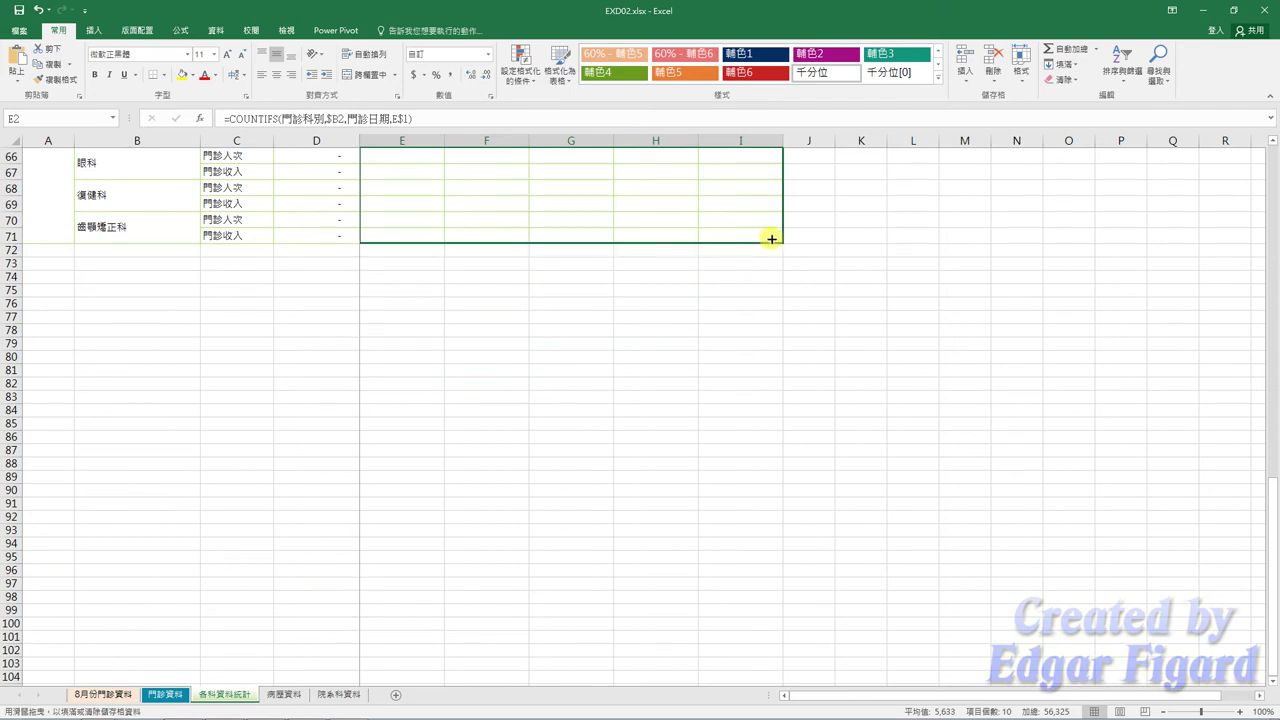
{"action": "left_click_drag", "start_coordinate": [746, 368], "coordinate": [769, 238]}
{"action": "scroll", "coordinate": [456, 314], "scroll_direction": "up", "scroll_amount": 5}
{"action": "scroll", "coordinate": [417, 323], "scroll_direction": "up", "scroll_amount": 6}
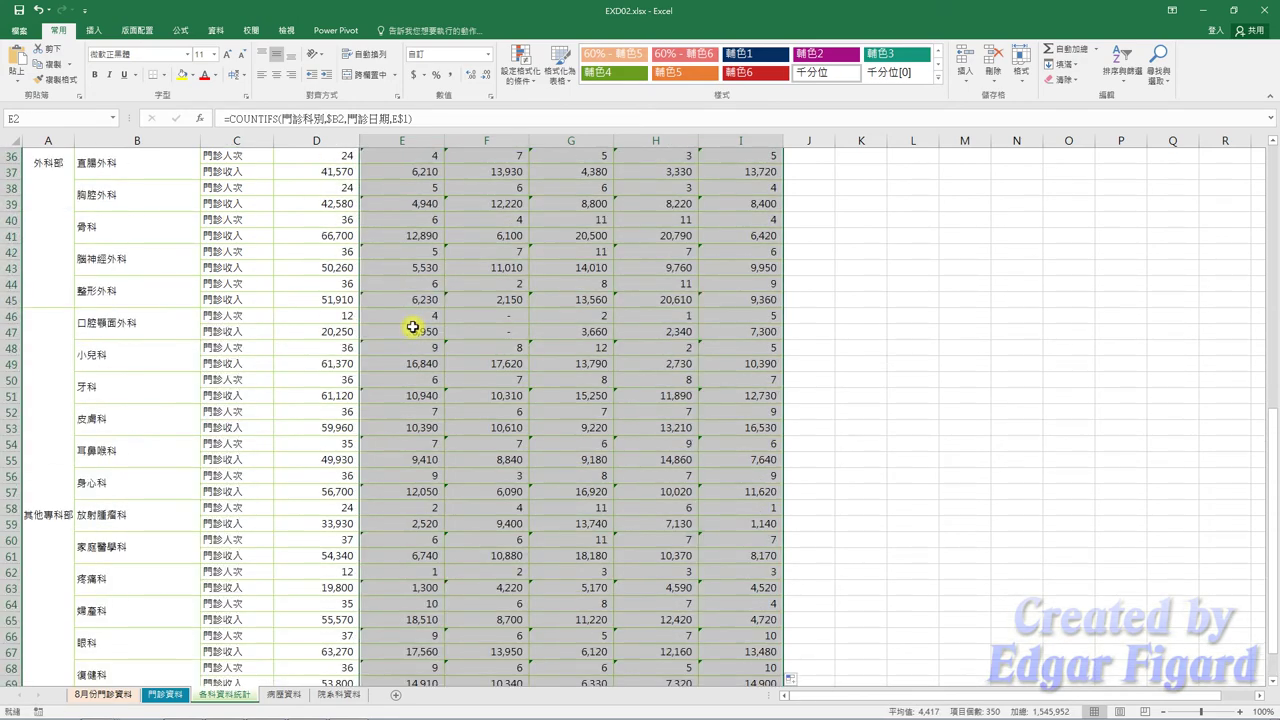
{"action": "scroll", "coordinate": [417, 323], "scroll_direction": "up", "scroll_amount": 6}
{"action": "scroll", "coordinate": [412, 327], "scroll_direction": "up", "scroll_amount": 5}
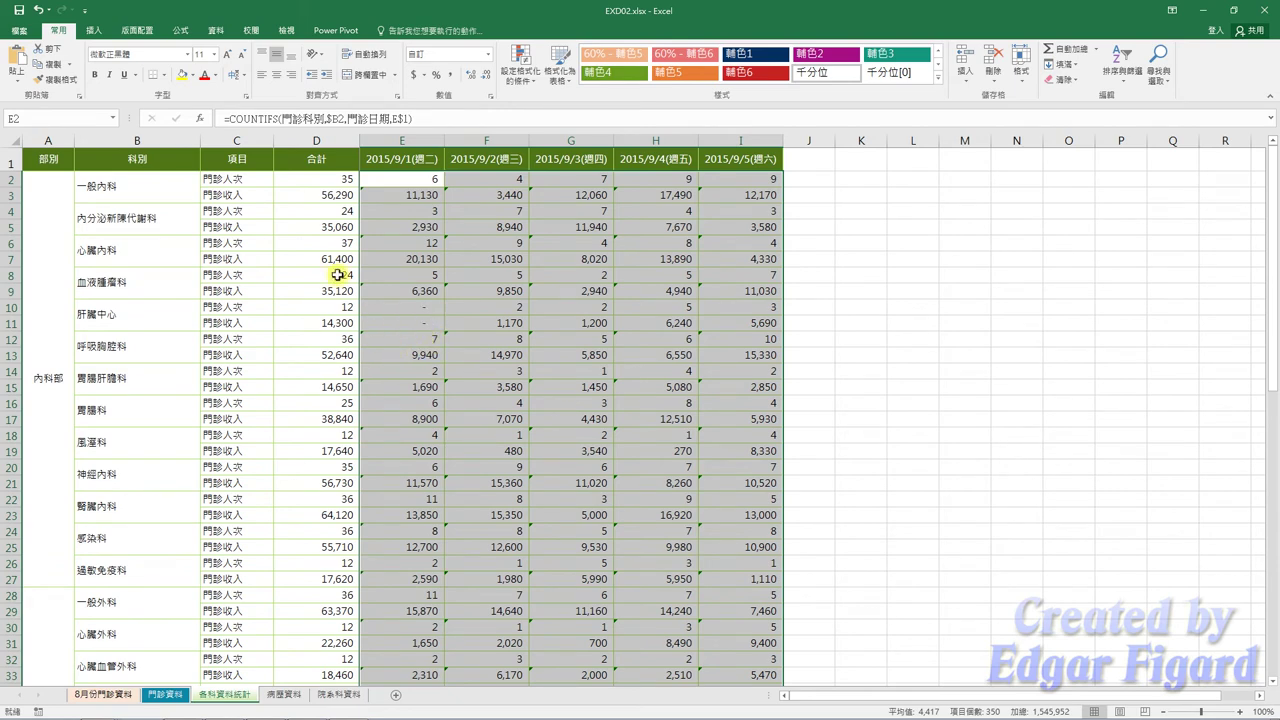
Step: Select the statistics range C2:I71 for conditional formatting
{"action": "left_click", "coordinate": [256, 176]}
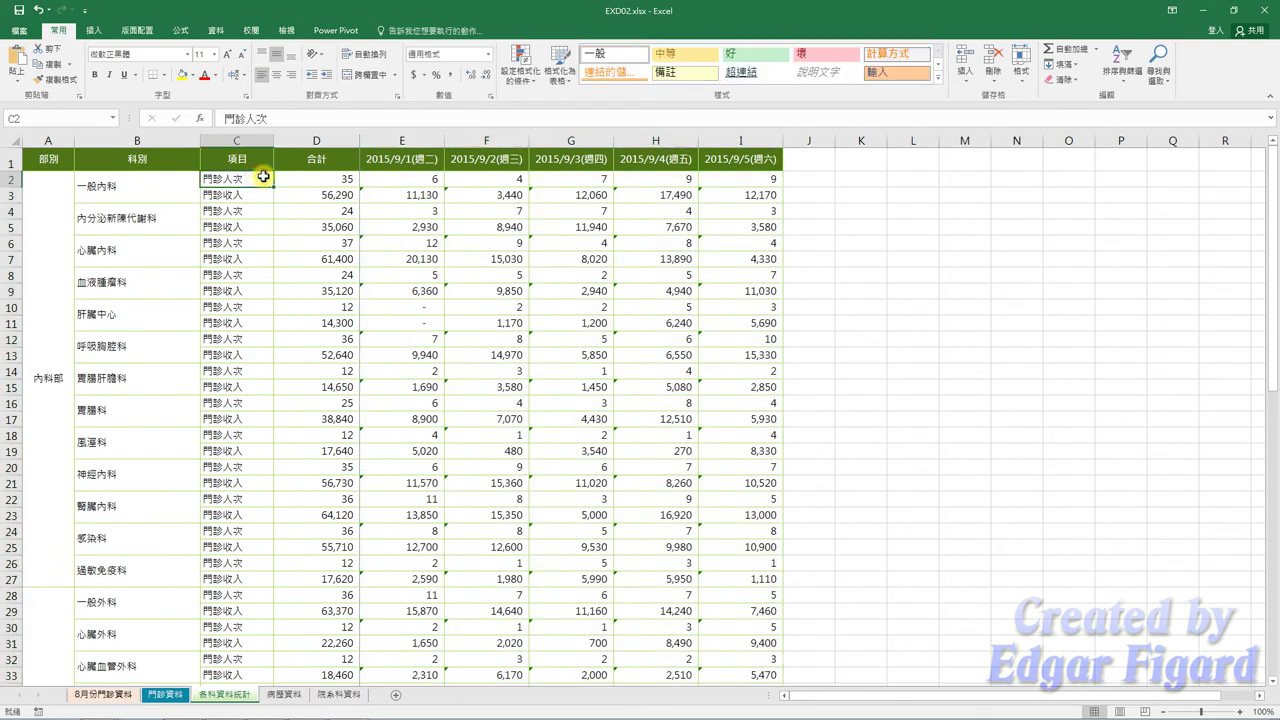
{"action": "key", "text": "ctrl+shift+Right"}
{"action": "key", "text": "ctrl+shift+Down"}
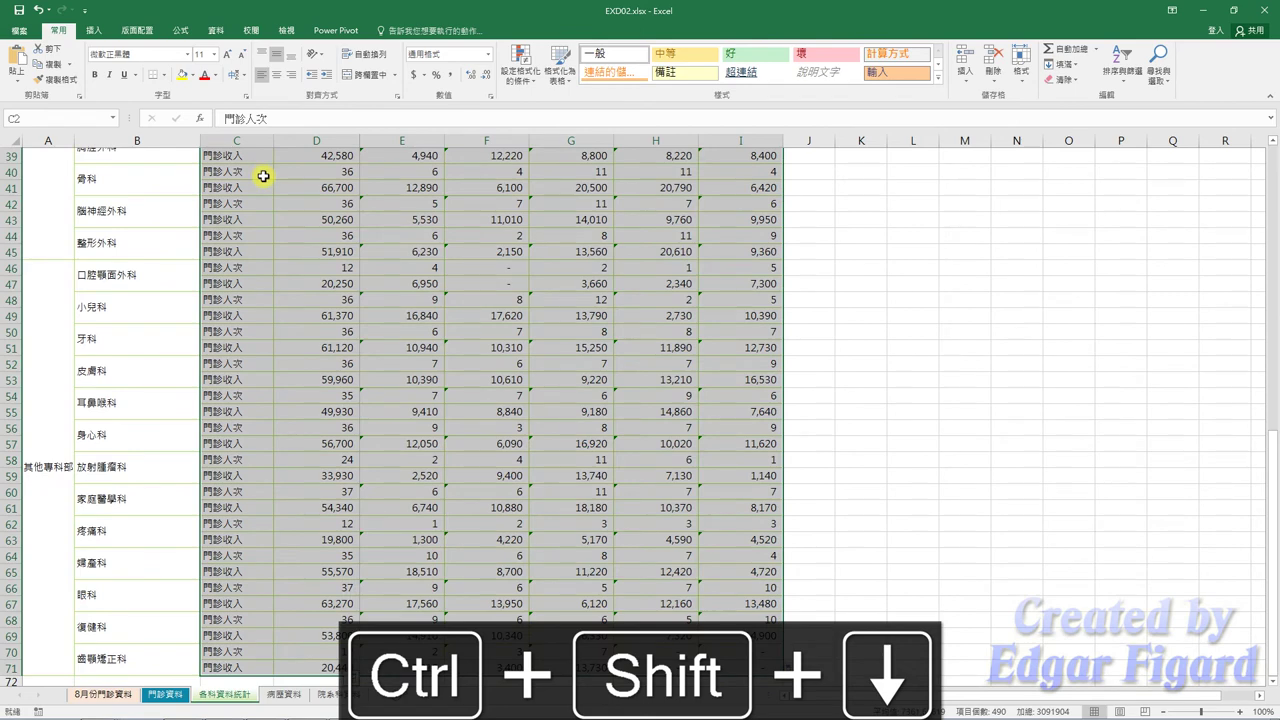
{"action": "left_click", "coordinate": [521, 72]}
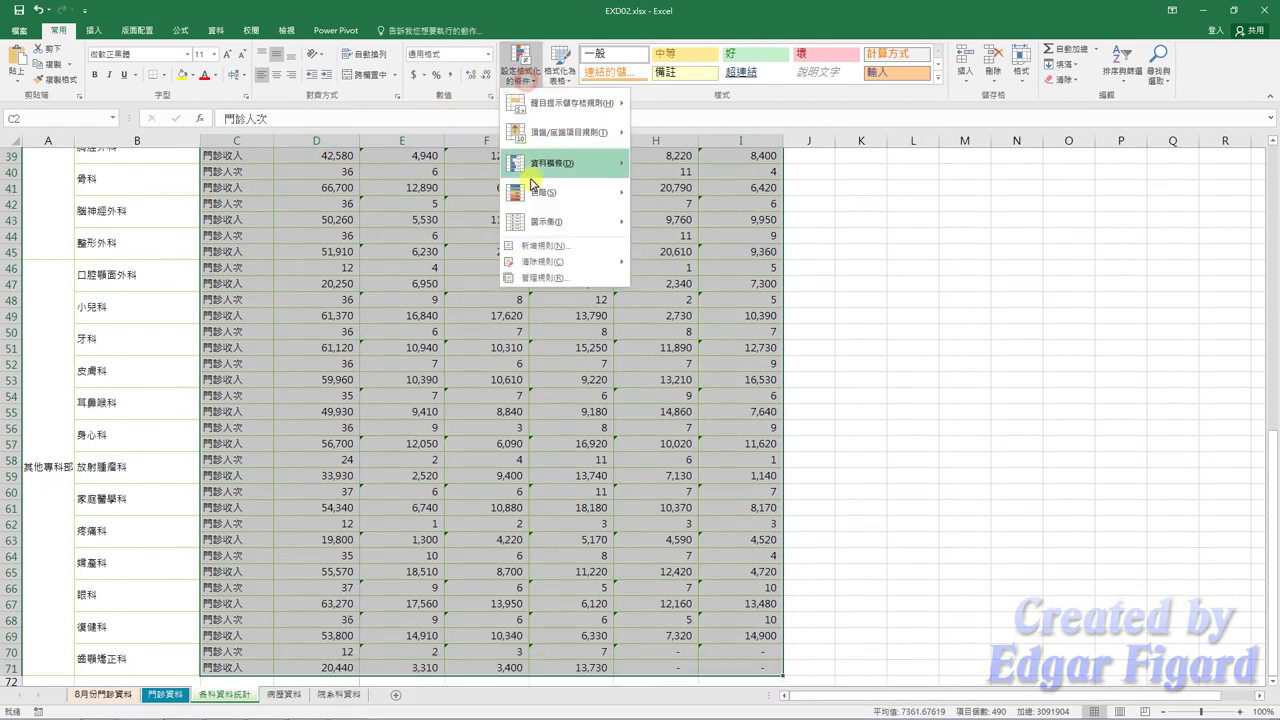
Step: Add a formula rule =$C2="門診收入" that fills revenue rows light green
{"action": "left_click", "coordinate": [540, 245]}
{"action": "left_click", "coordinate": [216, 253]}
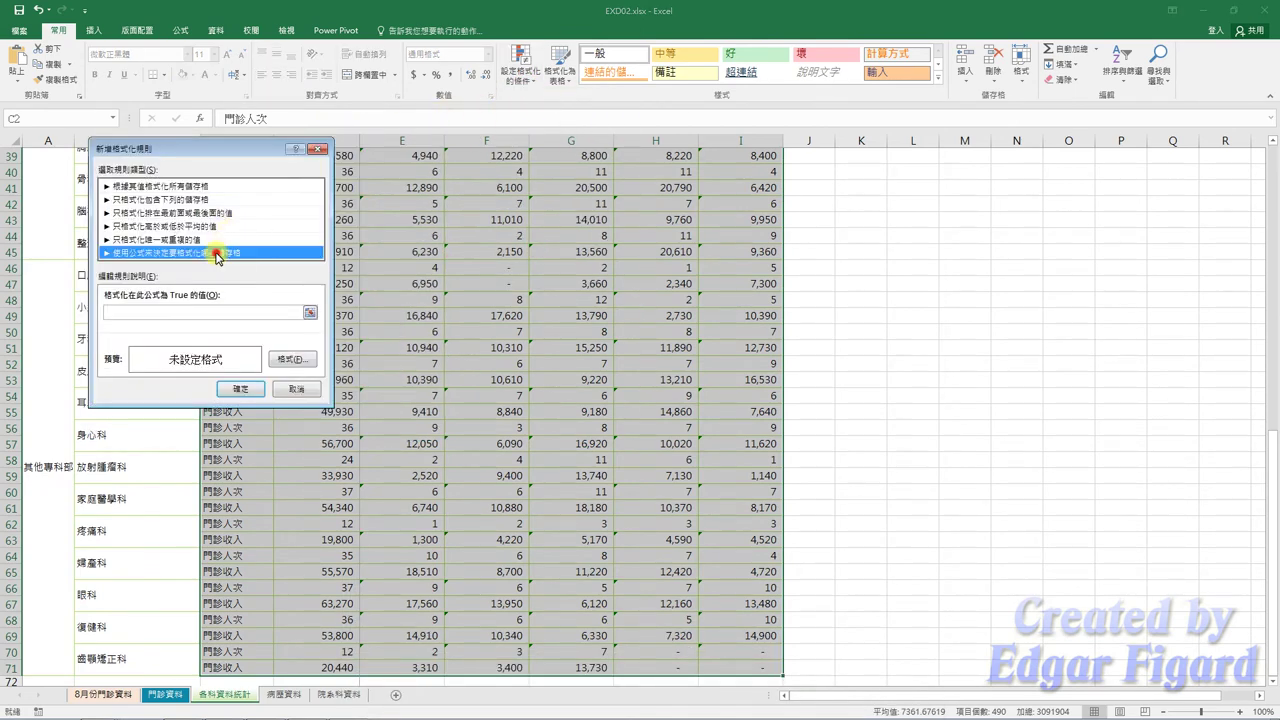
{"action": "left_click", "coordinate": [207, 312]}
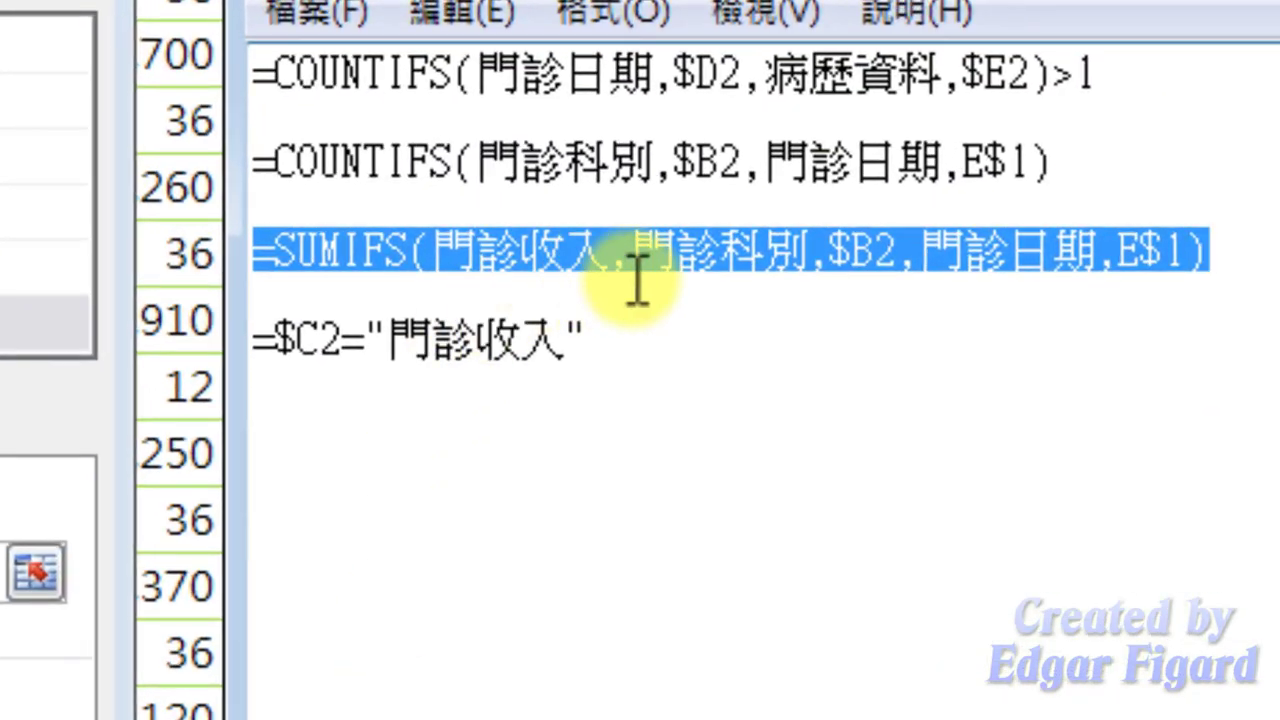
{"action": "left_click_drag", "start_coordinate": [669, 337], "coordinate": [257, 342]}
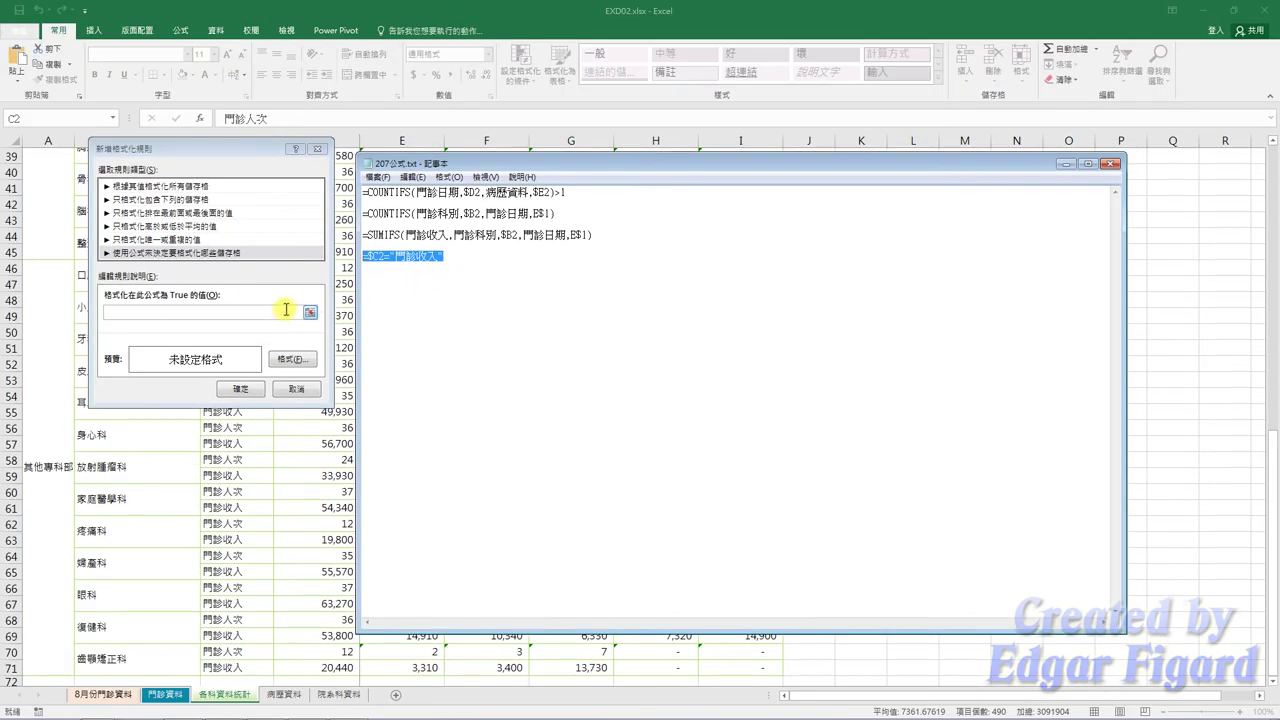
{"action": "left_click", "coordinate": [265, 312]}
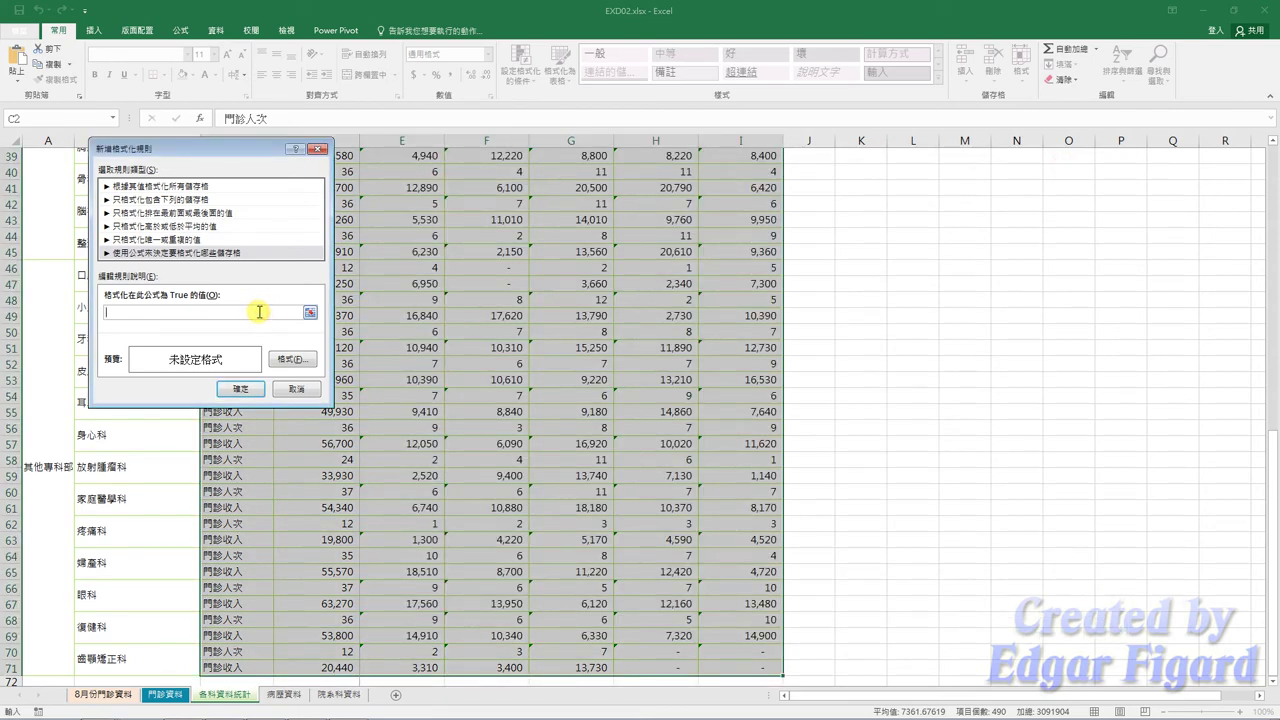
{"action": "type", "text": "=$C2=\"門診收入\""}
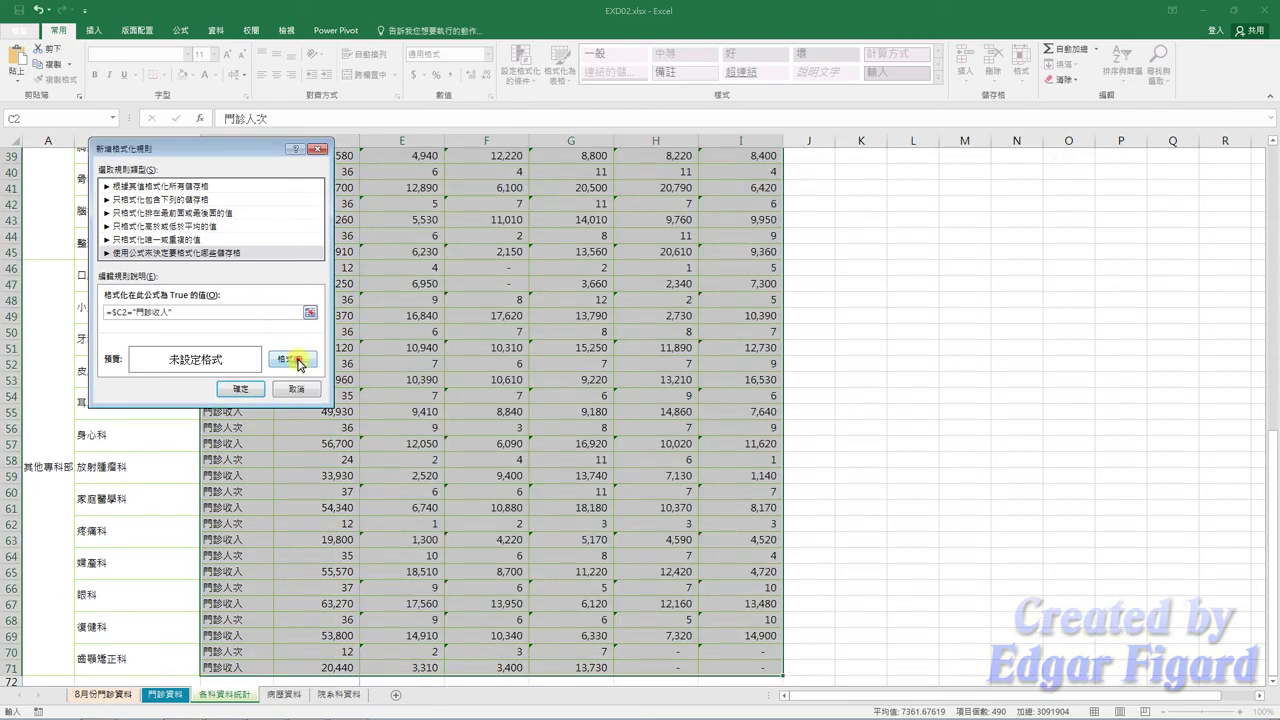
{"action": "left_click", "coordinate": [297, 362]}
{"action": "left_click", "coordinate": [232, 107]}
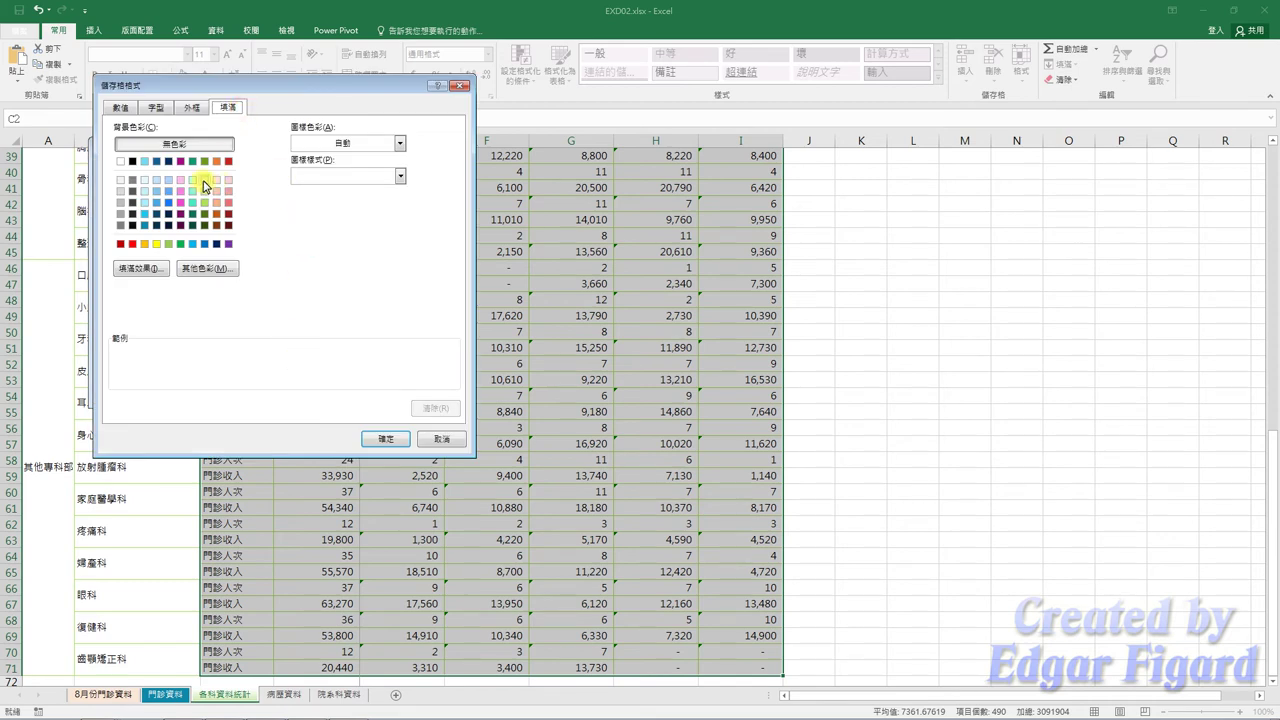
{"action": "left_click", "coordinate": [204, 183]}
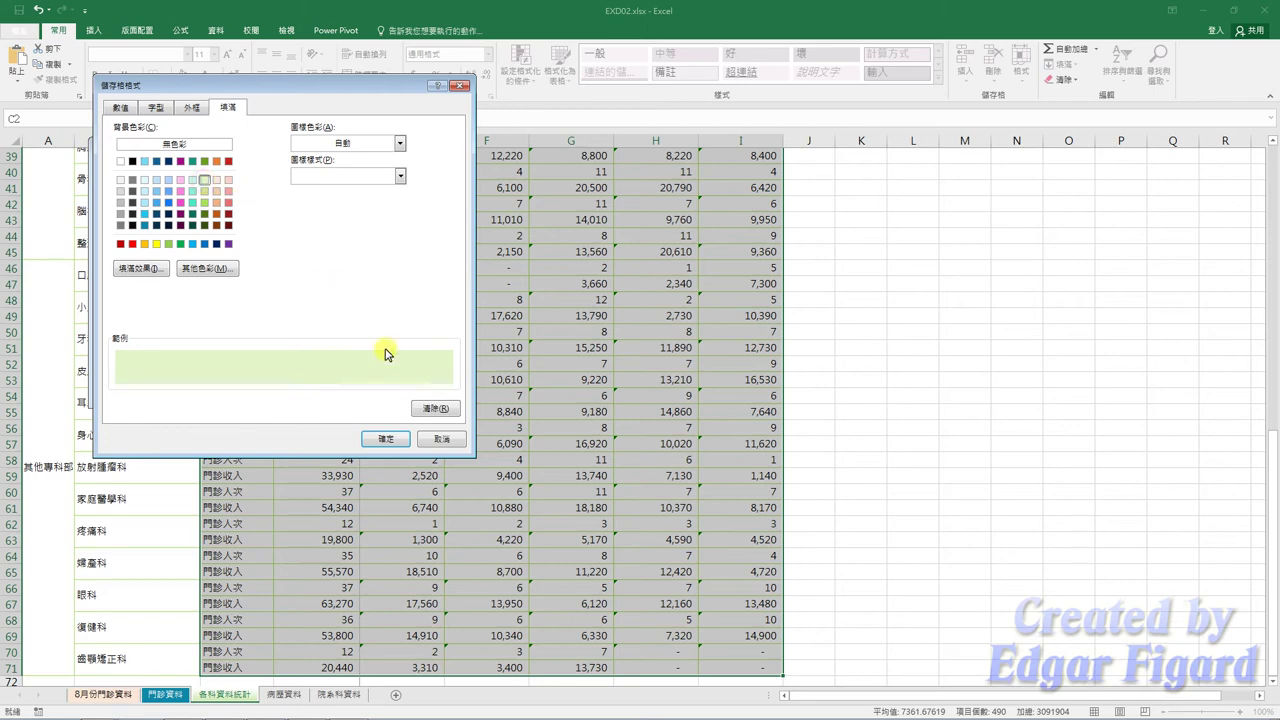
{"action": "left_click", "coordinate": [386, 441]}
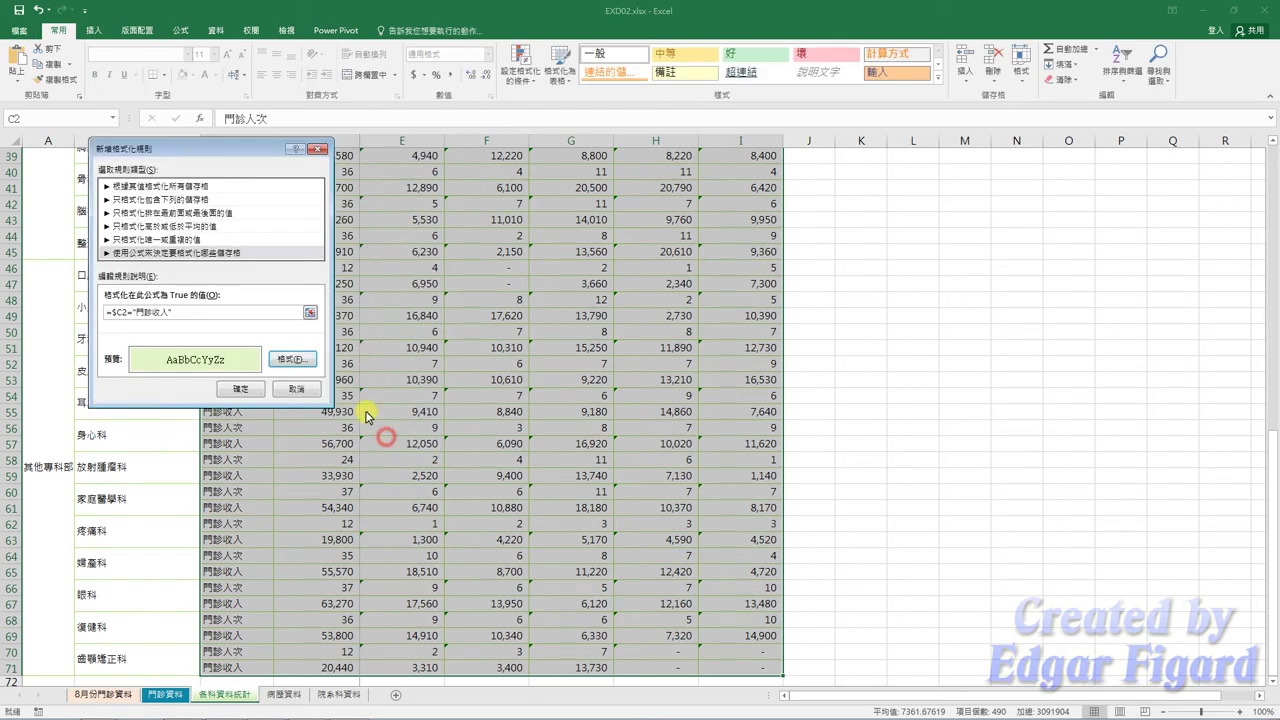
{"action": "left_click", "coordinate": [245, 393]}
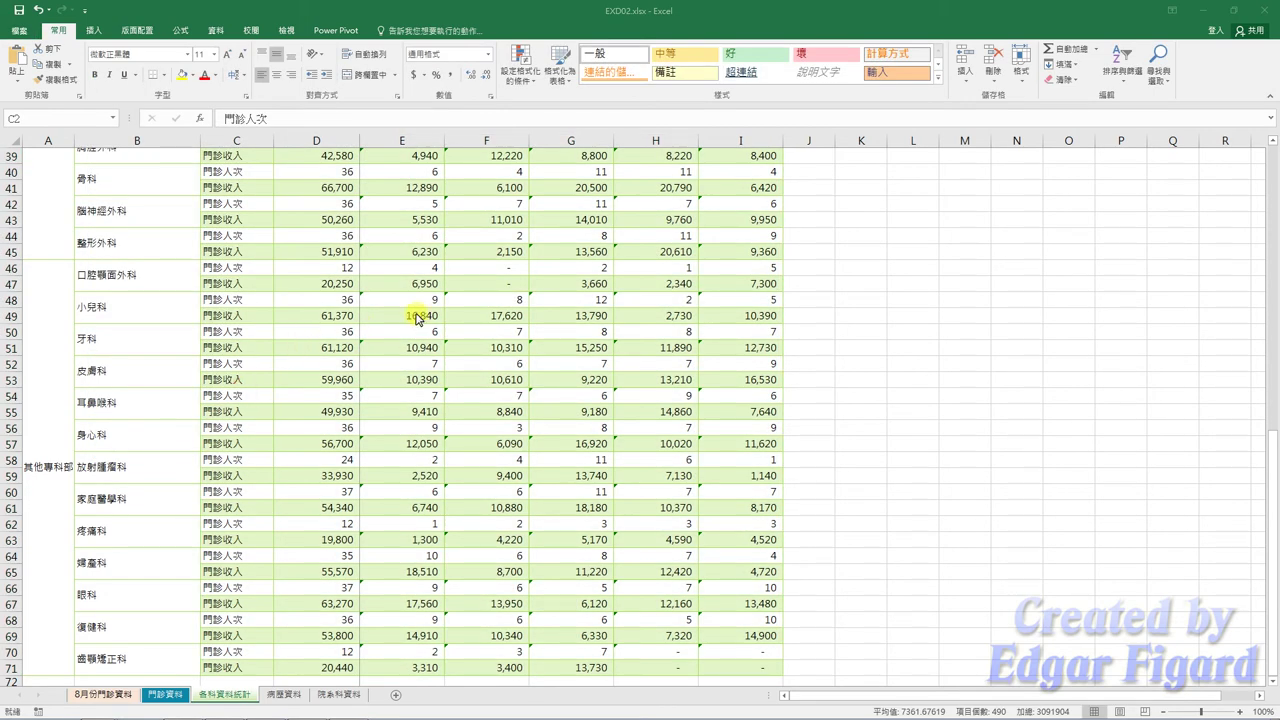
Step: Multi-select the odd-row revenue totals in column D, from D3 through D71
{"action": "scroll", "coordinate": [400, 323], "scroll_direction": "up", "scroll_amount": 6}
{"action": "scroll", "coordinate": [306, 350], "scroll_direction": "up", "scroll_amount": 7}
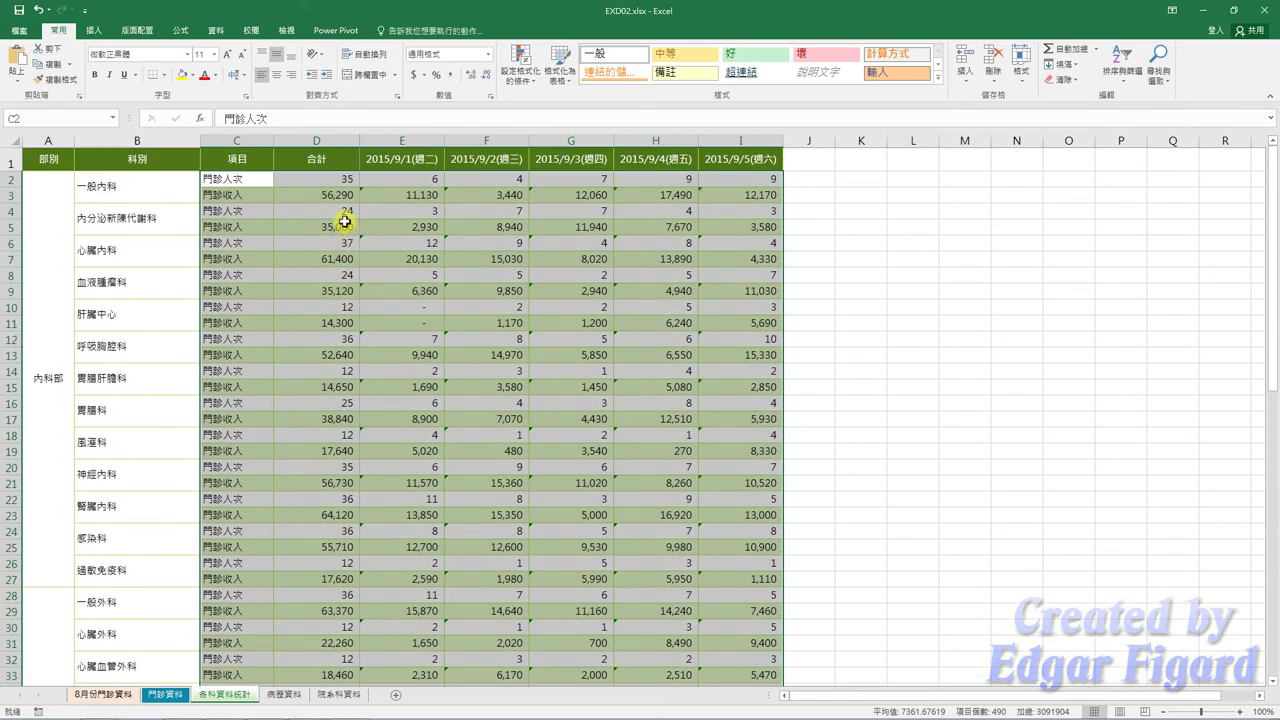
{"action": "left_click", "coordinate": [330, 194]}
{"action": "left_click", "coordinate": [315, 229], "text": "ctrl"}
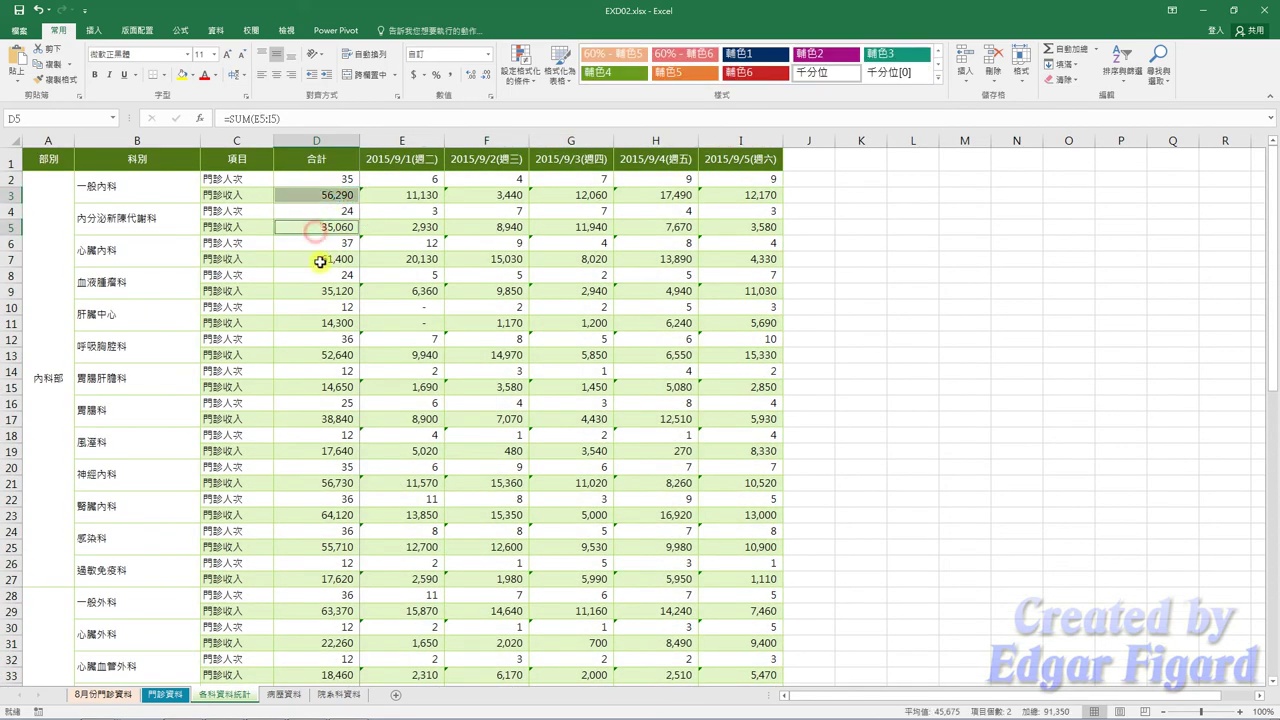
{"action": "left_click", "coordinate": [319, 260], "text": "ctrl"}
{"action": "left_click", "coordinate": [318, 290], "text": "ctrl"}
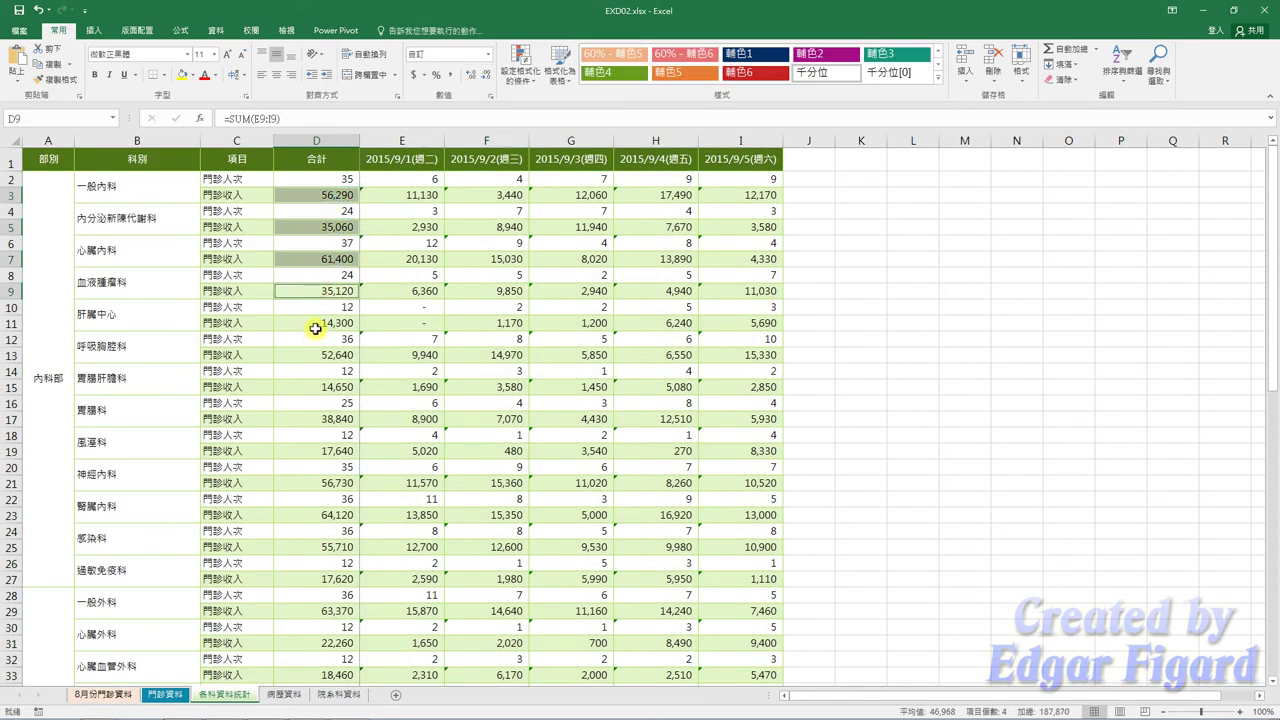
{"action": "left_click", "coordinate": [315, 325], "text": "ctrl"}
{"action": "left_click", "coordinate": [314, 355], "text": "ctrl"}
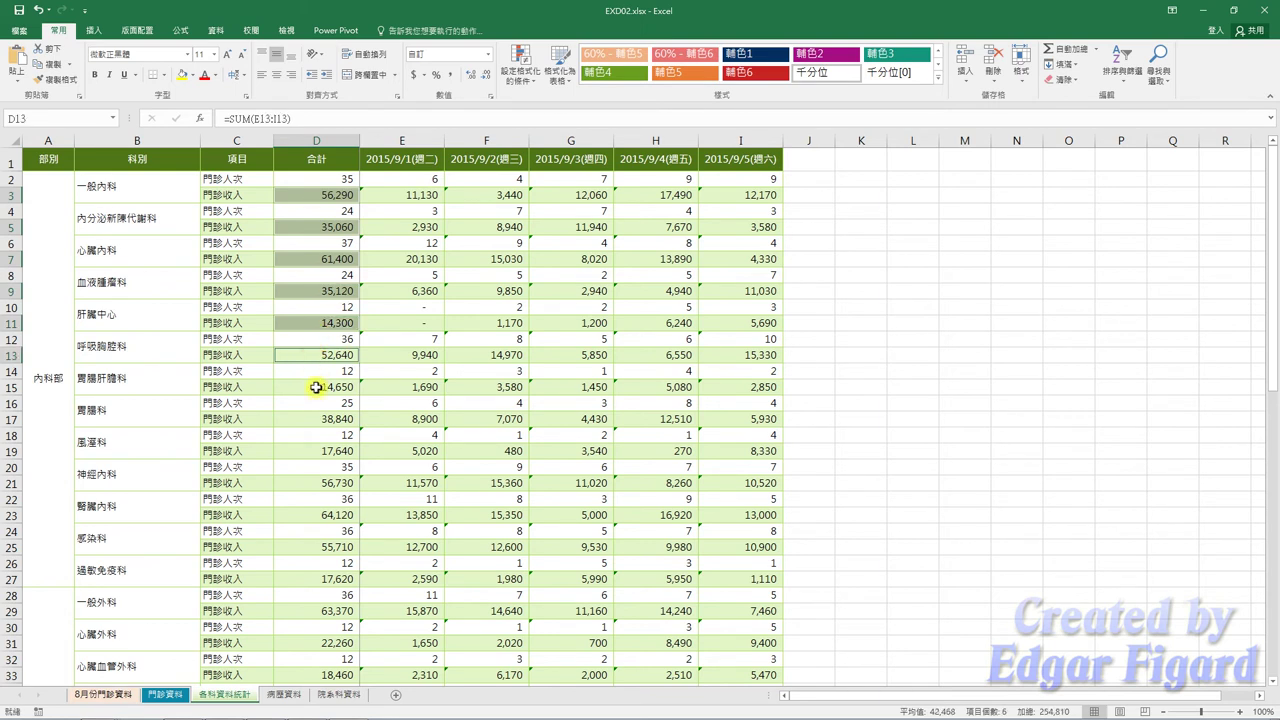
{"action": "left_click", "coordinate": [316, 387], "text": "ctrl"}
{"action": "left_click", "coordinate": [316, 419], "text": "ctrl"}
{"action": "left_click", "coordinate": [316, 451], "text": "ctrl"}
{"action": "left_click", "coordinate": [315, 483], "text": "ctrl"}
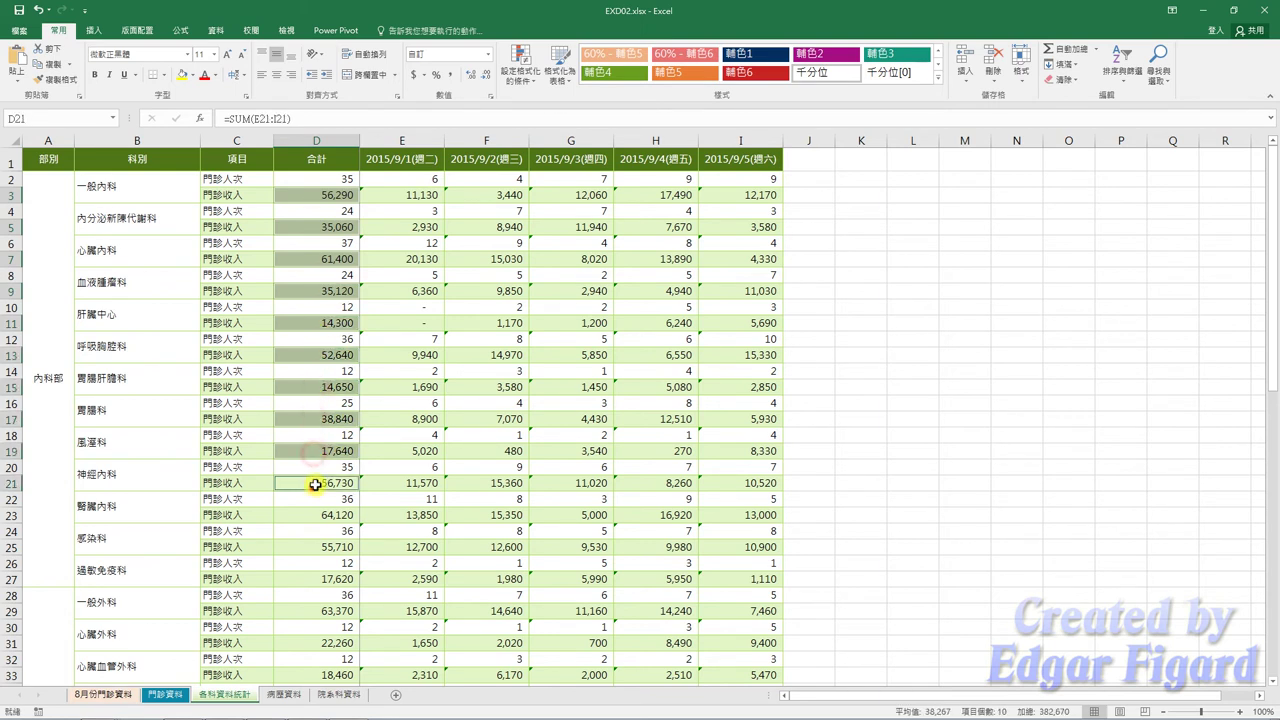
{"action": "left_click", "coordinate": [317, 514], "text": "ctrl"}
{"action": "left_click", "coordinate": [313, 545], "text": "ctrl"}
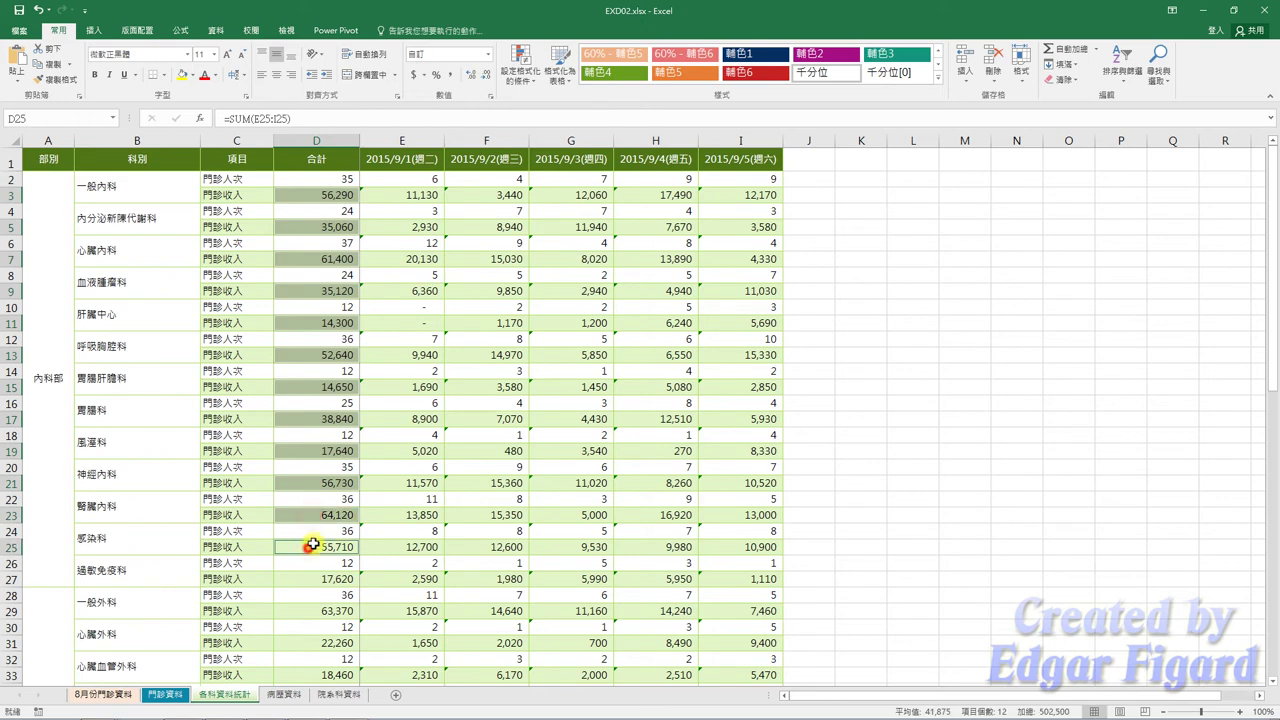
{"action": "scroll", "coordinate": [320, 450], "scroll_direction": "down", "scroll_amount": 5}
{"action": "left_click", "coordinate": [326, 333], "text": "ctrl"}
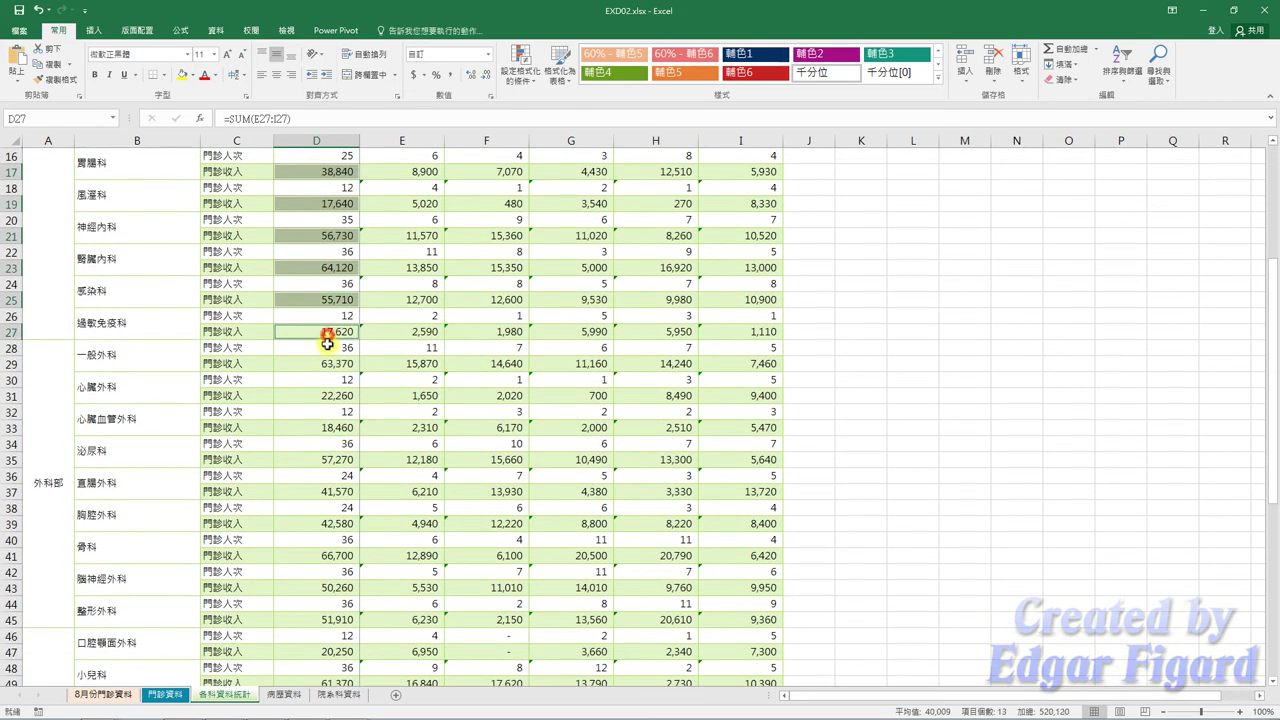
{"action": "left_click", "coordinate": [318, 363], "text": "ctrl"}
{"action": "left_click", "coordinate": [318, 395], "text": "ctrl"}
{"action": "left_click", "coordinate": [322, 428], "text": "ctrl"}
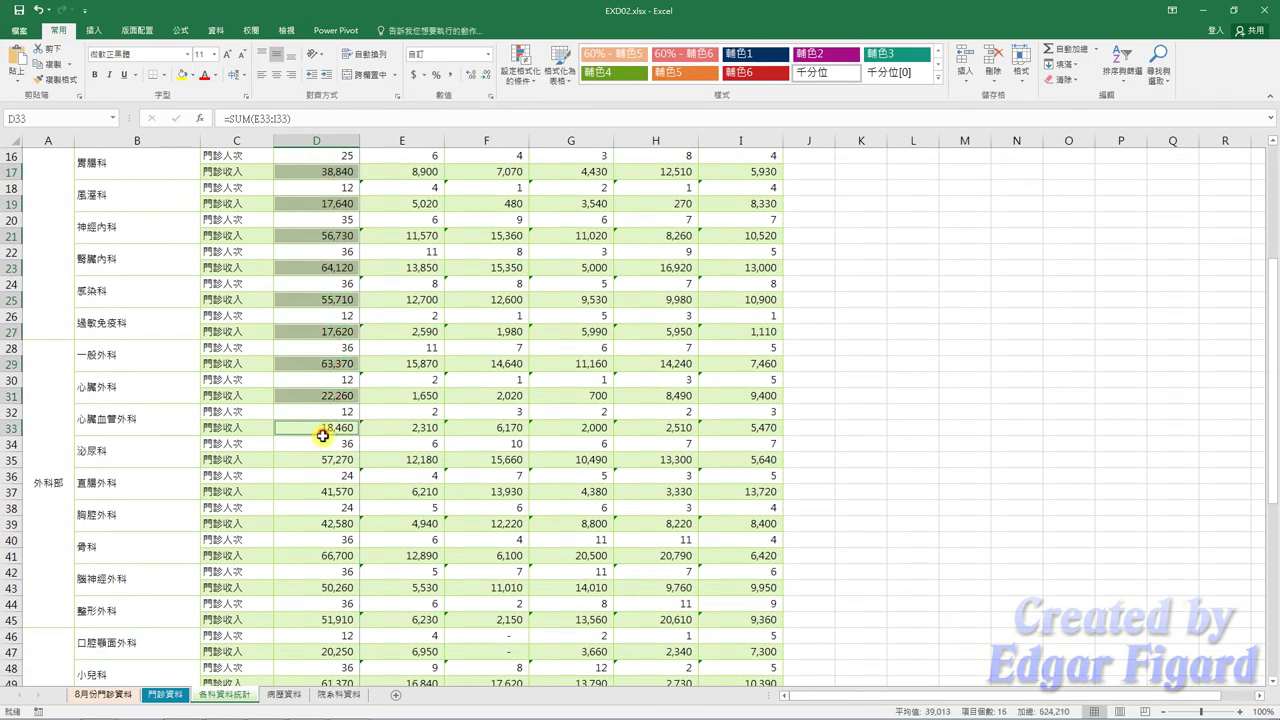
{"action": "left_click", "coordinate": [323, 457], "text": "ctrl"}
{"action": "left_click", "coordinate": [322, 489], "text": "ctrl"}
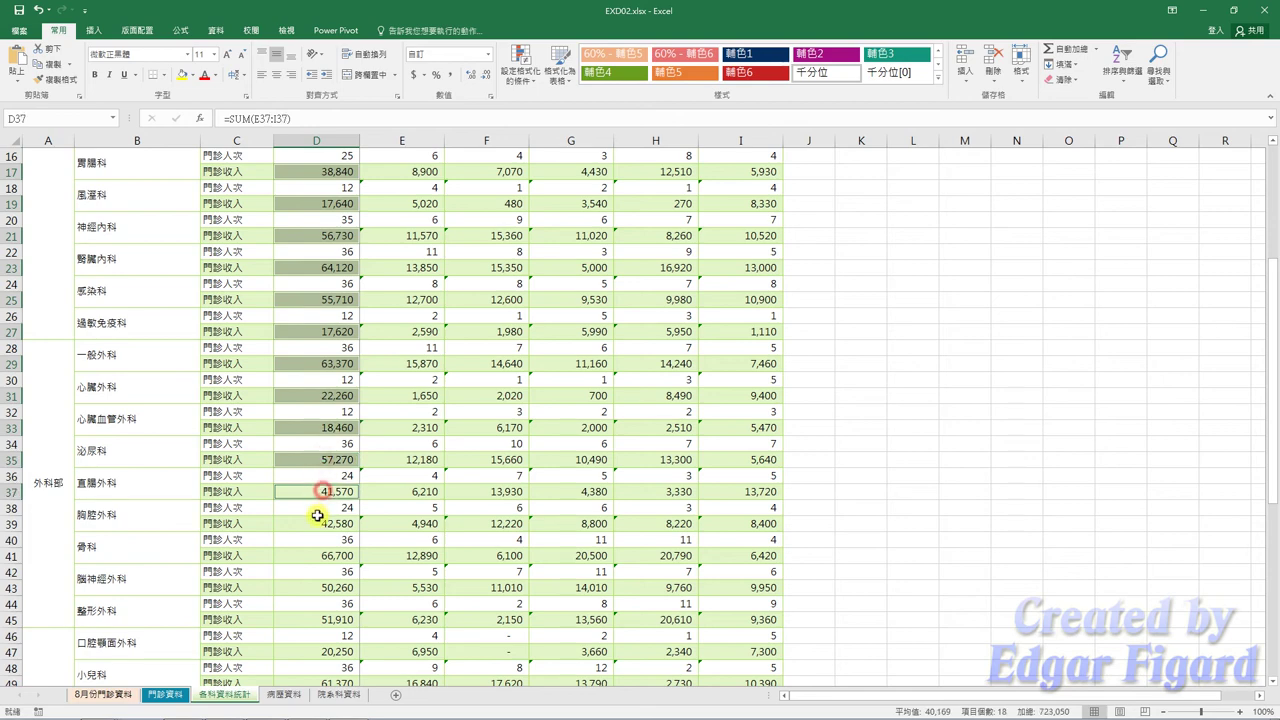
{"action": "left_click", "coordinate": [314, 524], "text": "ctrl"}
{"action": "left_click", "coordinate": [315, 557], "text": "ctrl"}
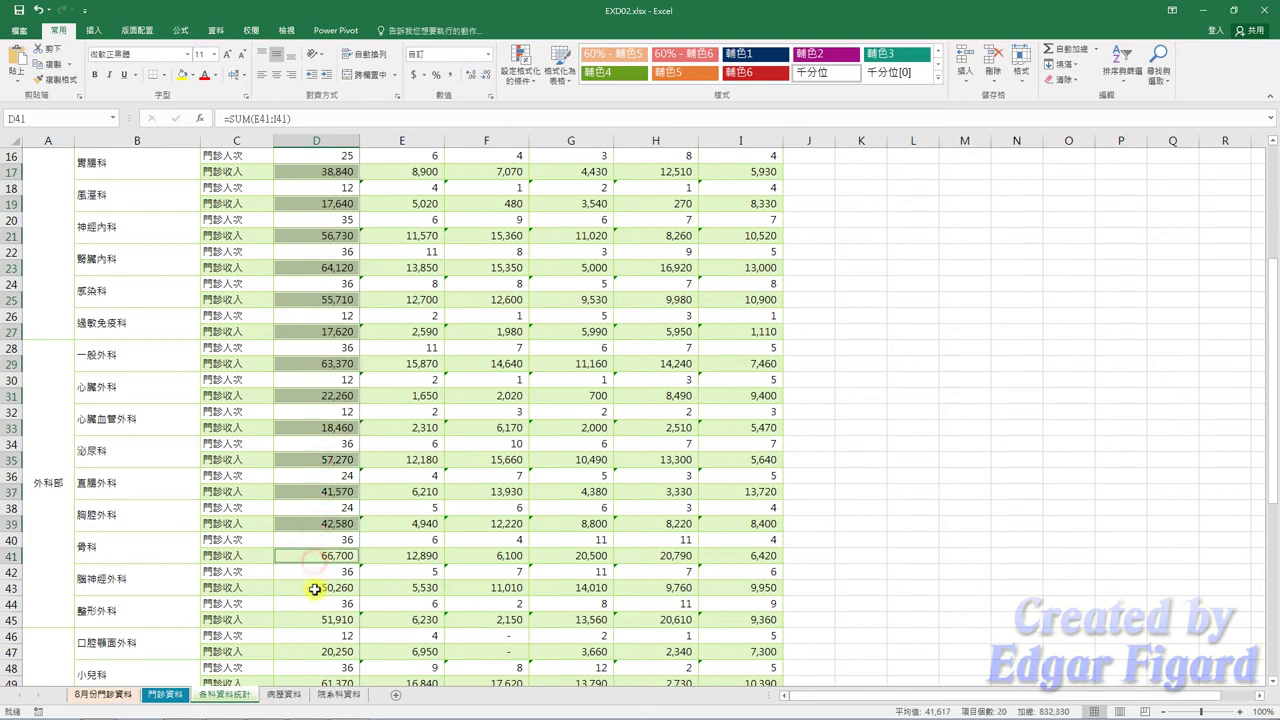
{"action": "left_click", "coordinate": [315, 588], "text": "ctrl"}
{"action": "left_click", "coordinate": [318, 614], "text": "ctrl"}
{"action": "scroll", "coordinate": [381, 505], "scroll_direction": "down", "scroll_amount": 6}
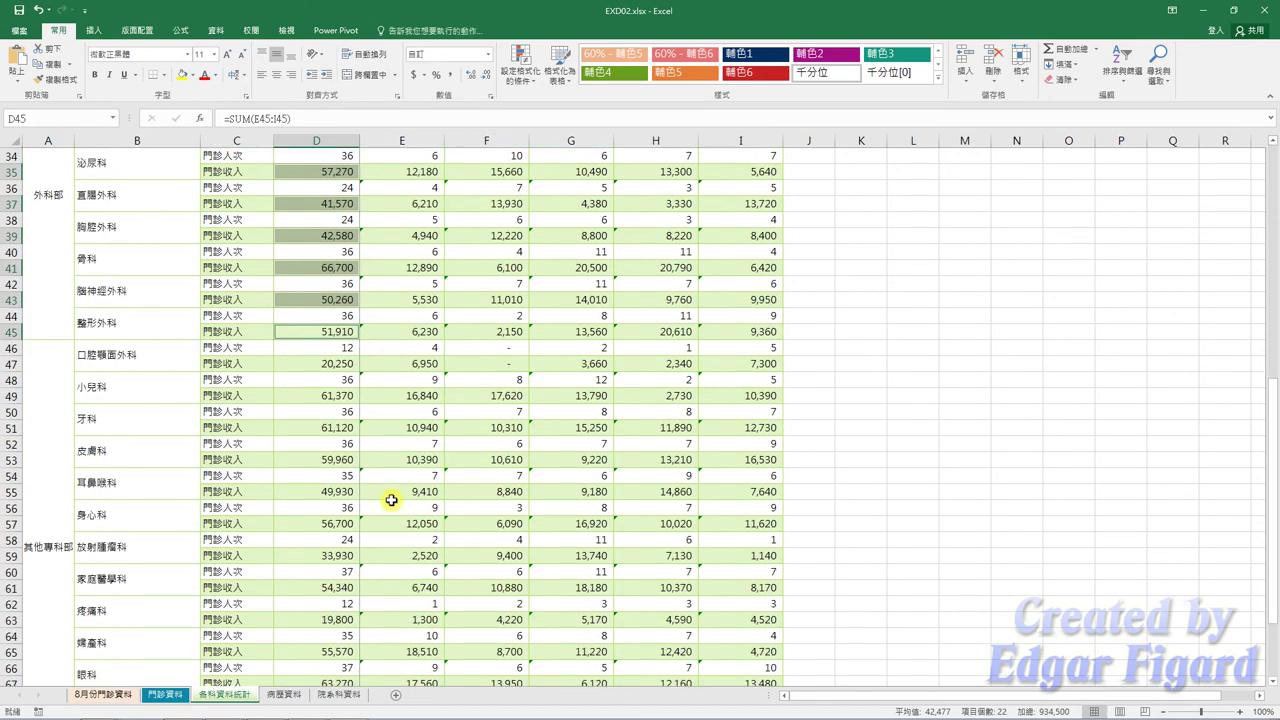
{"action": "scroll", "coordinate": [381, 475], "scroll_direction": "down", "scroll_amount": 2}
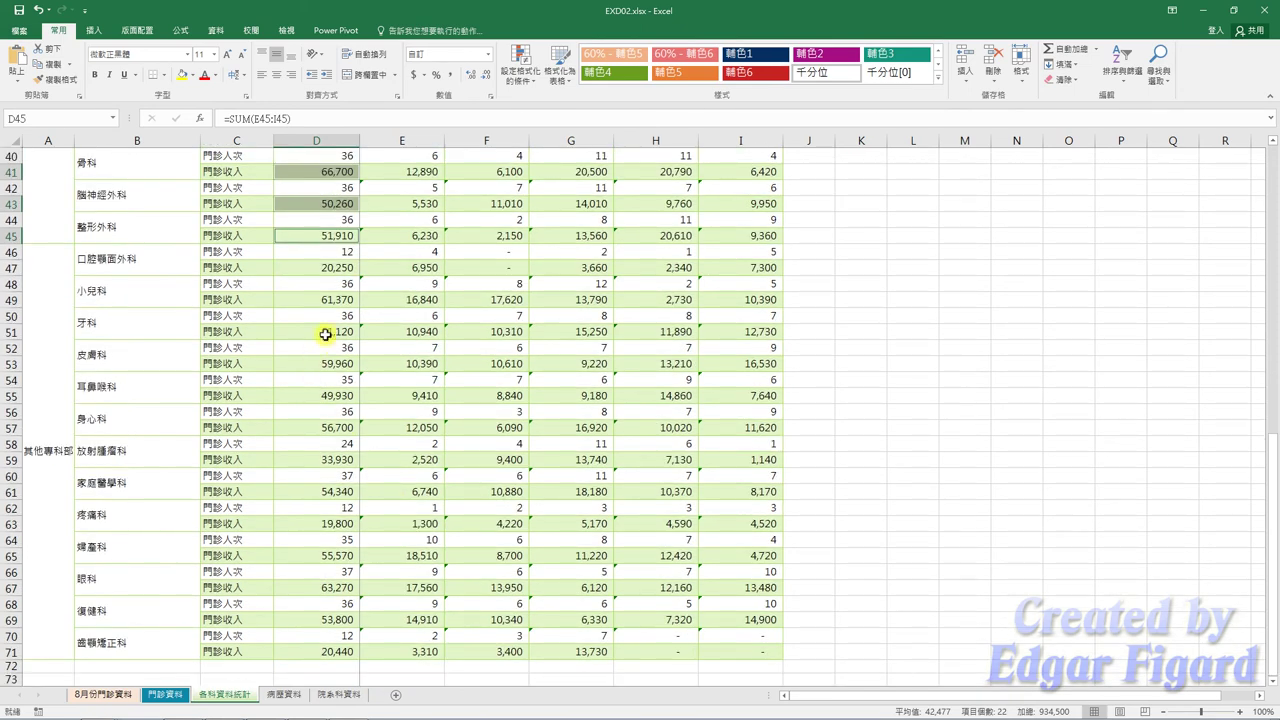
{"action": "left_click", "coordinate": [318, 266], "text": "ctrl"}
{"action": "left_click", "coordinate": [326, 299], "text": "ctrl"}
{"action": "left_click", "coordinate": [330, 331], "text": "ctrl"}
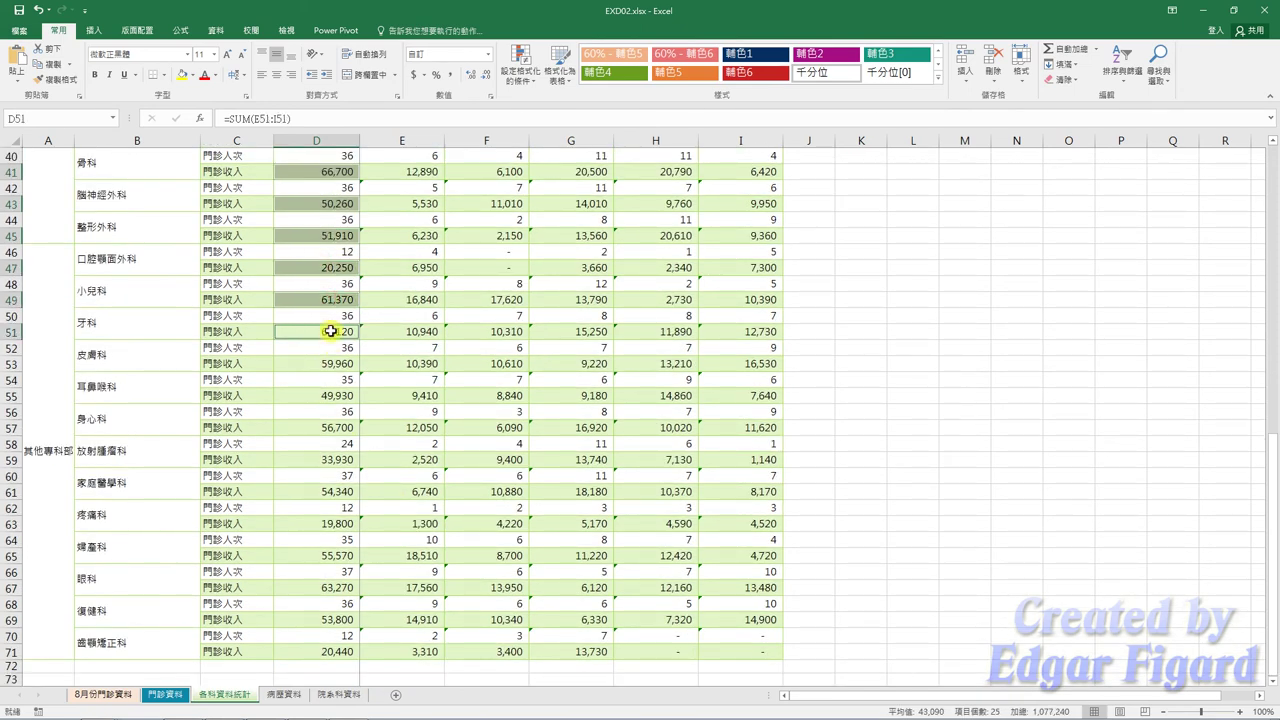
{"action": "left_click", "coordinate": [333, 363], "text": "ctrl"}
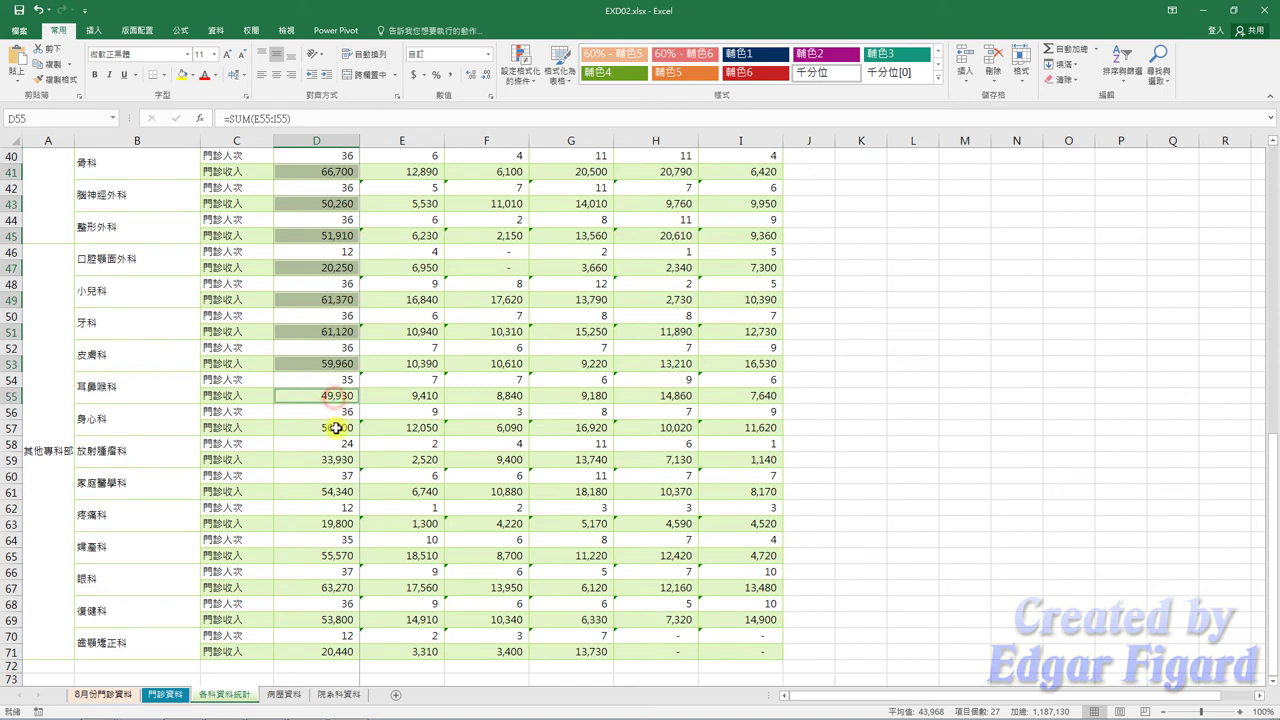
{"action": "left_click", "coordinate": [335, 428], "text": "ctrl"}
{"action": "left_click", "coordinate": [332, 459], "text": "ctrl"}
{"action": "left_click", "coordinate": [332, 491], "text": "ctrl"}
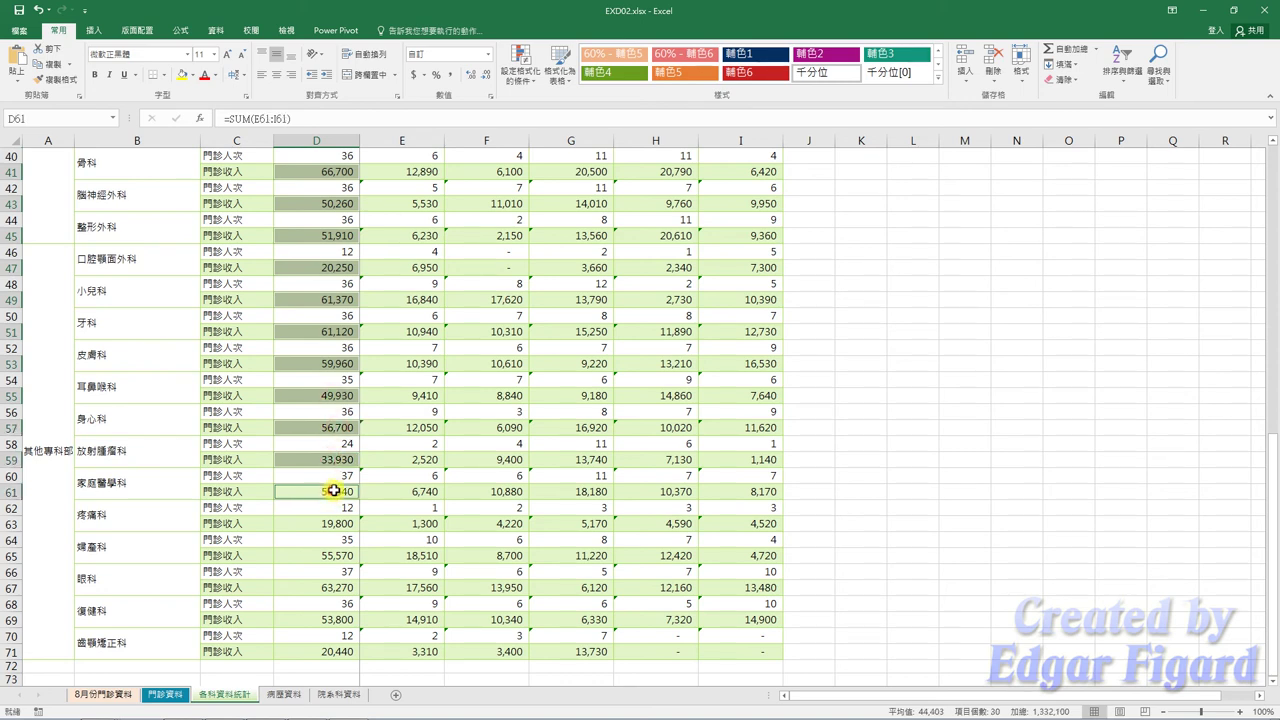
{"action": "left_click", "coordinate": [331, 523], "text": "ctrl"}
{"action": "left_click", "coordinate": [328, 556], "text": "ctrl"}
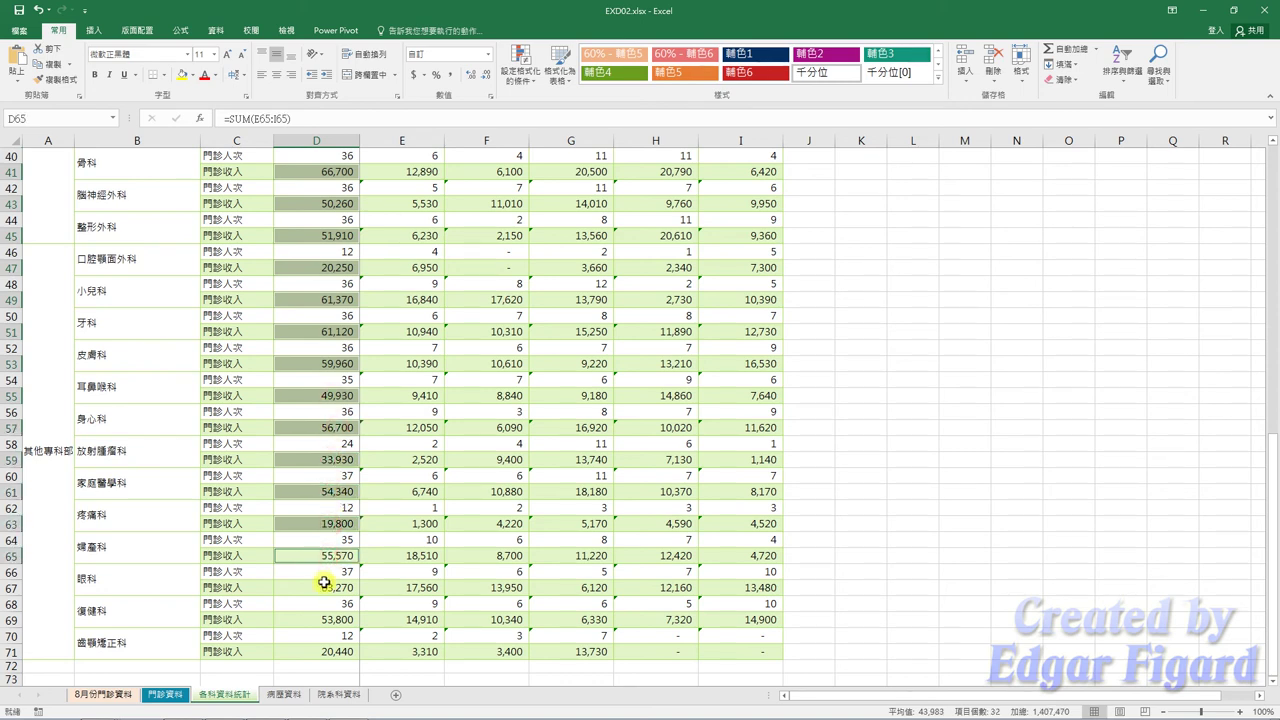
{"action": "left_click", "coordinate": [326, 587], "text": "ctrl"}
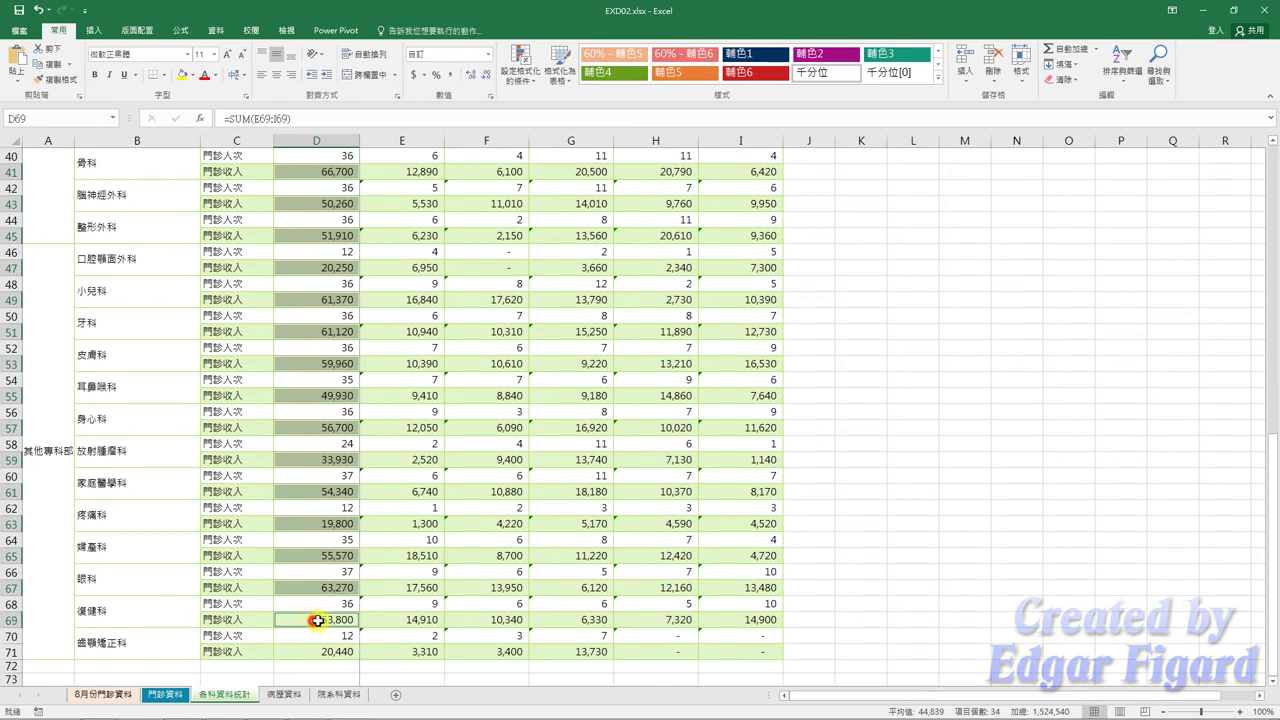
{"action": "left_click", "coordinate": [316, 619], "text": "ctrl"}
{"action": "left_click", "coordinate": [330, 651], "text": "ctrl"}
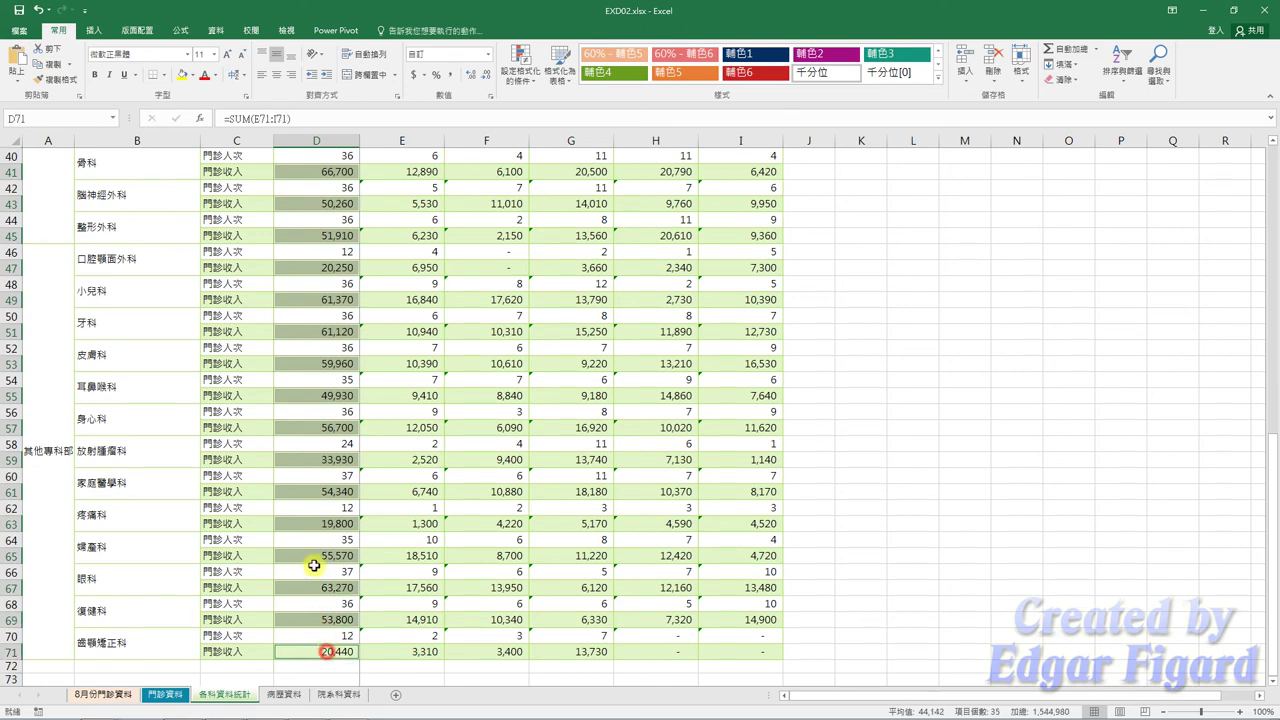
Step: Apply the 4 Arrows (Colored) icon set to the selected revenue totals
{"action": "left_click", "coordinate": [520, 60]}
{"action": "mouse_move", "coordinate": [548, 226]}
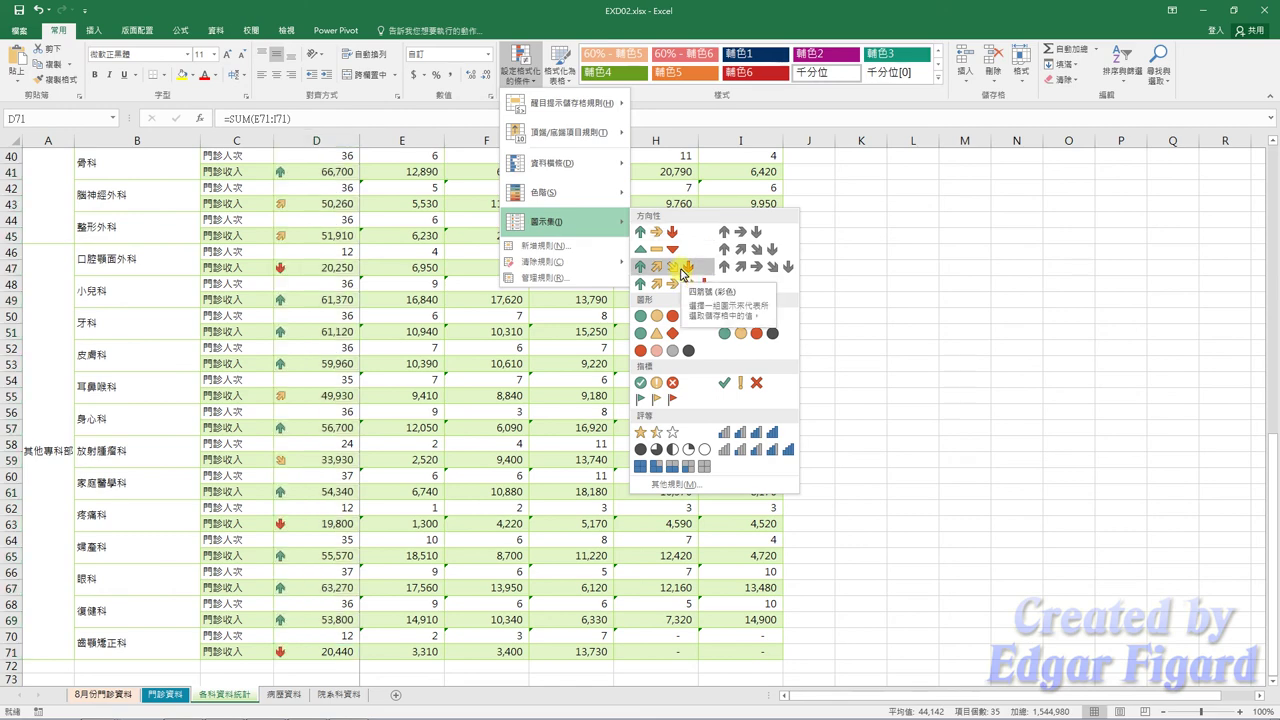
{"action": "left_click", "coordinate": [683, 268]}
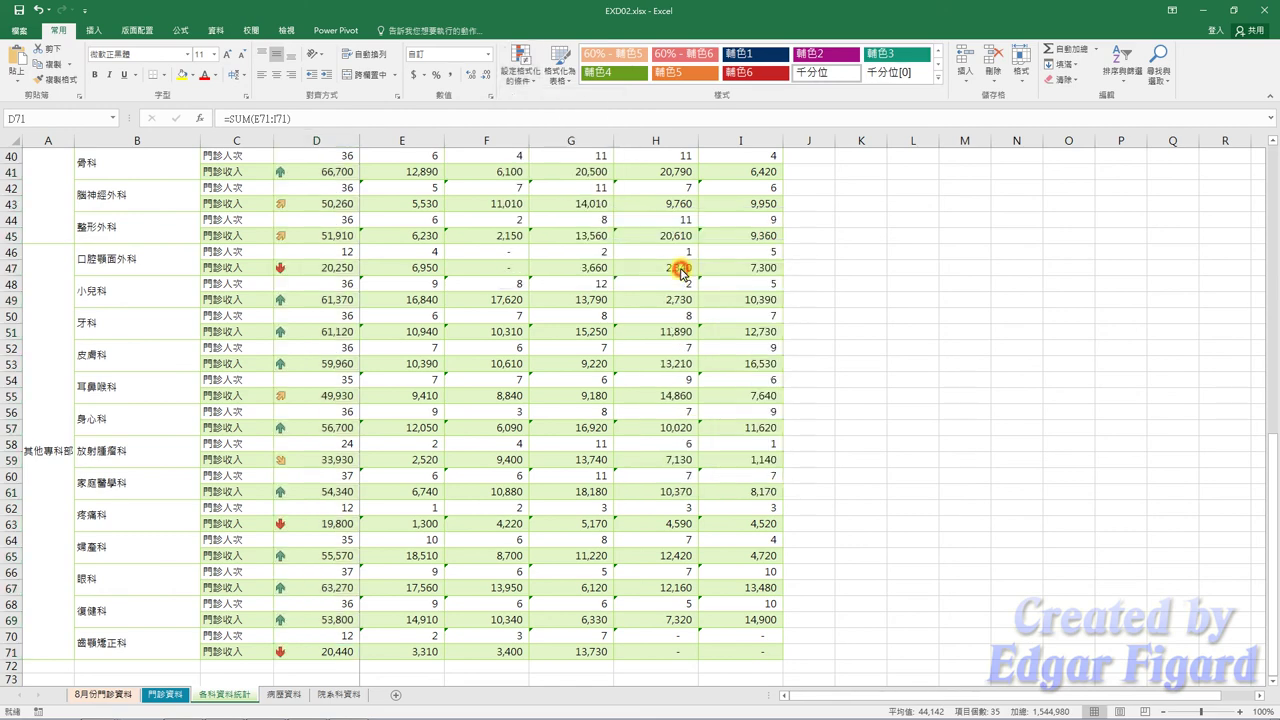
Step: Save the workbook as EXa02.xlsx in the EX02 folder and close Excel
{"action": "left_click", "coordinate": [19, 30]}
{"action": "left_click", "coordinate": [52, 164]}
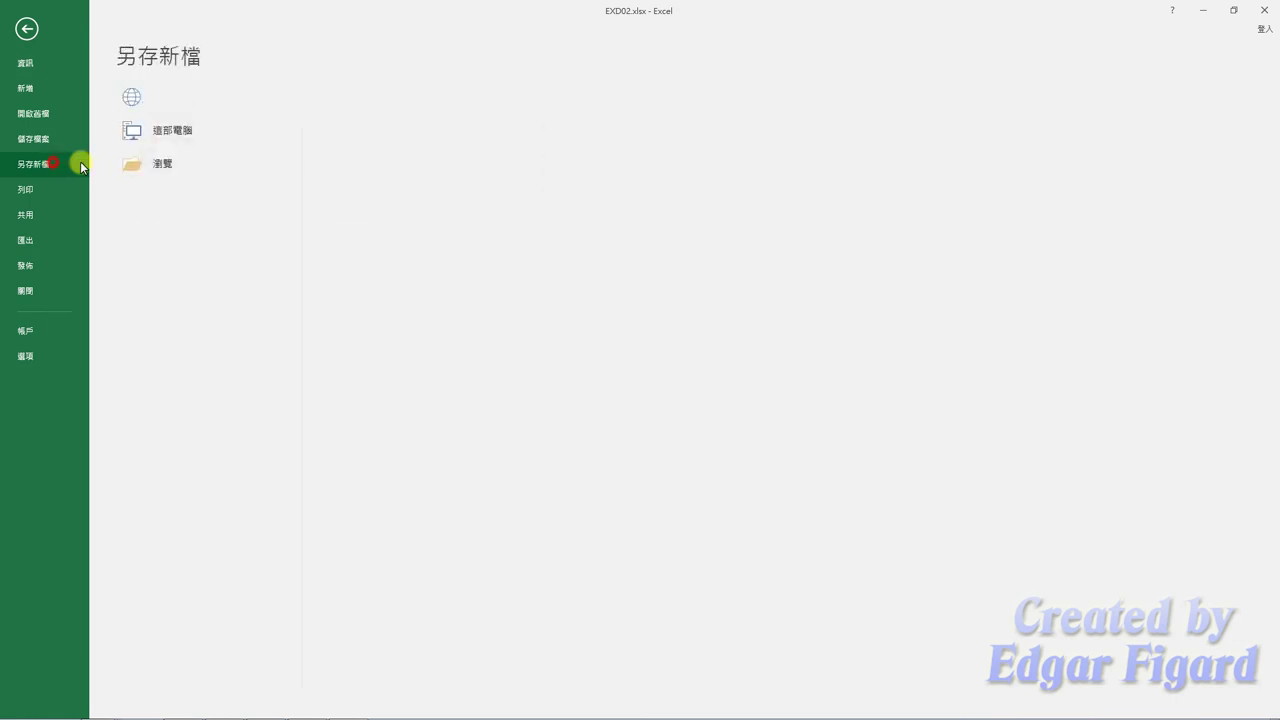
{"action": "left_click", "coordinate": [367, 114]}
{"action": "left_click", "coordinate": [366, 108]}
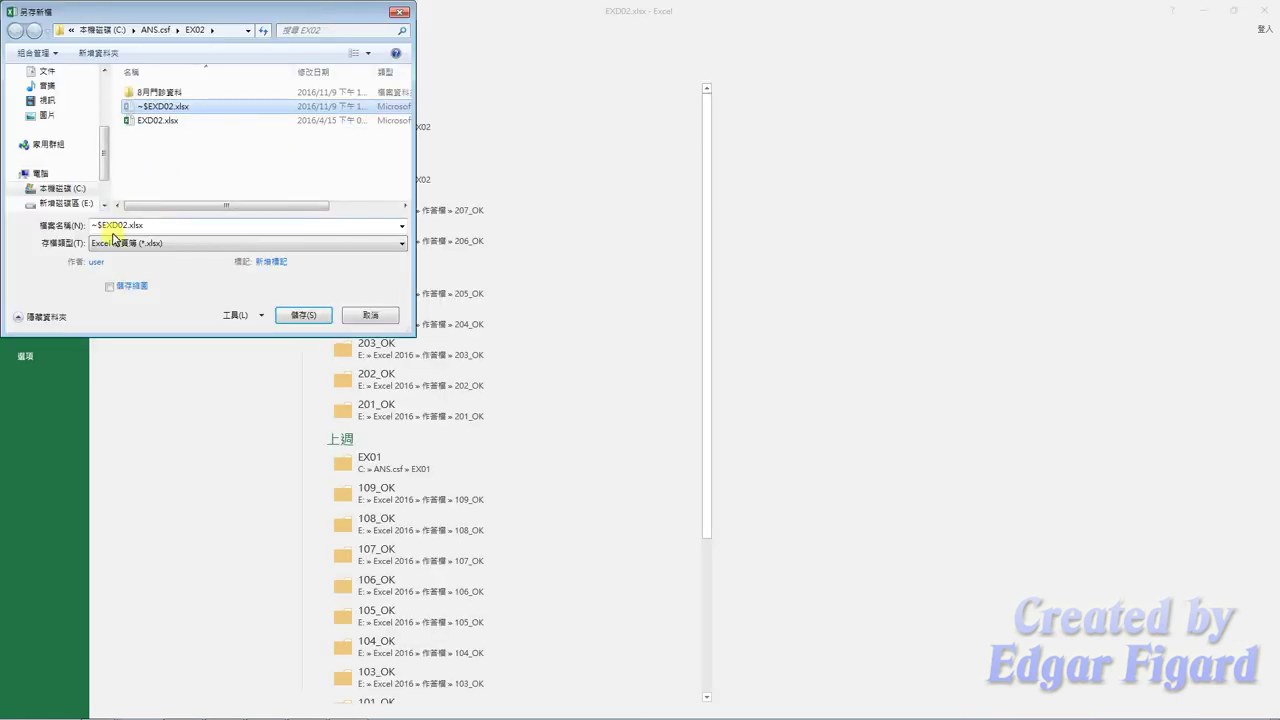
{"action": "left_click", "coordinate": [158, 120]}
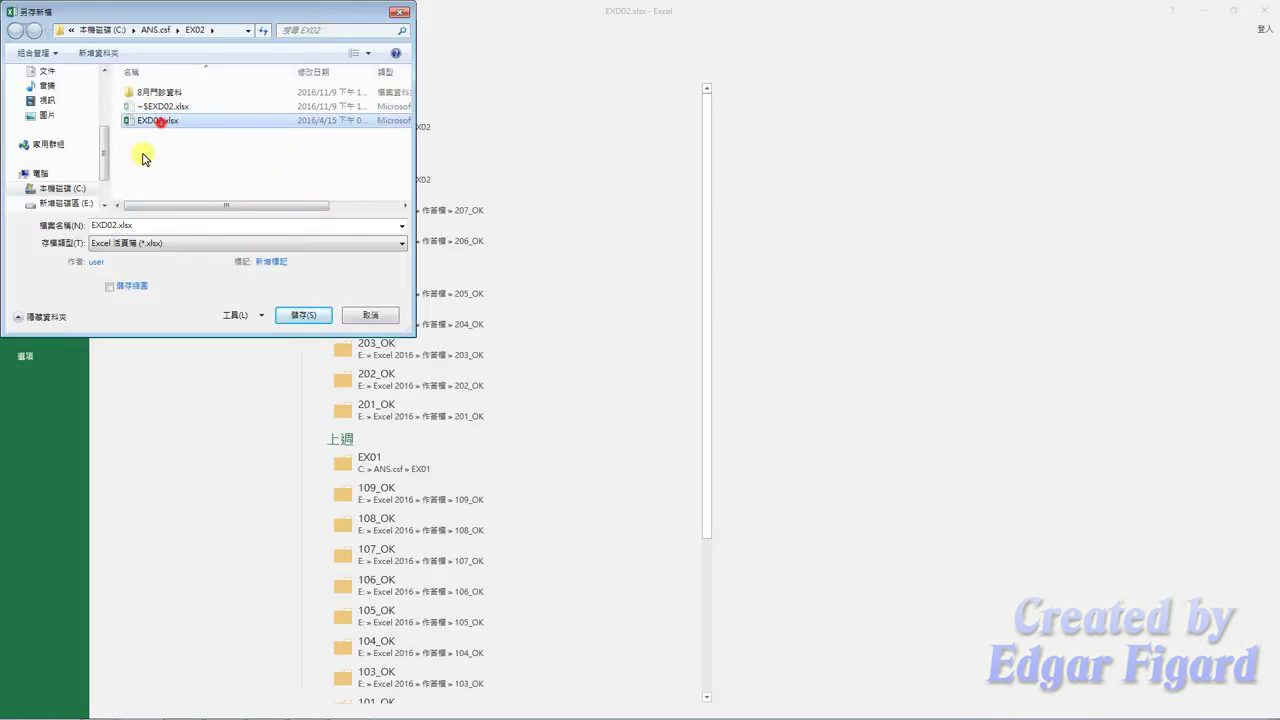
{"action": "left_click", "coordinate": [105, 225]}
{"action": "key", "text": "BackSpace"}
{"action": "type", "text": "a"}
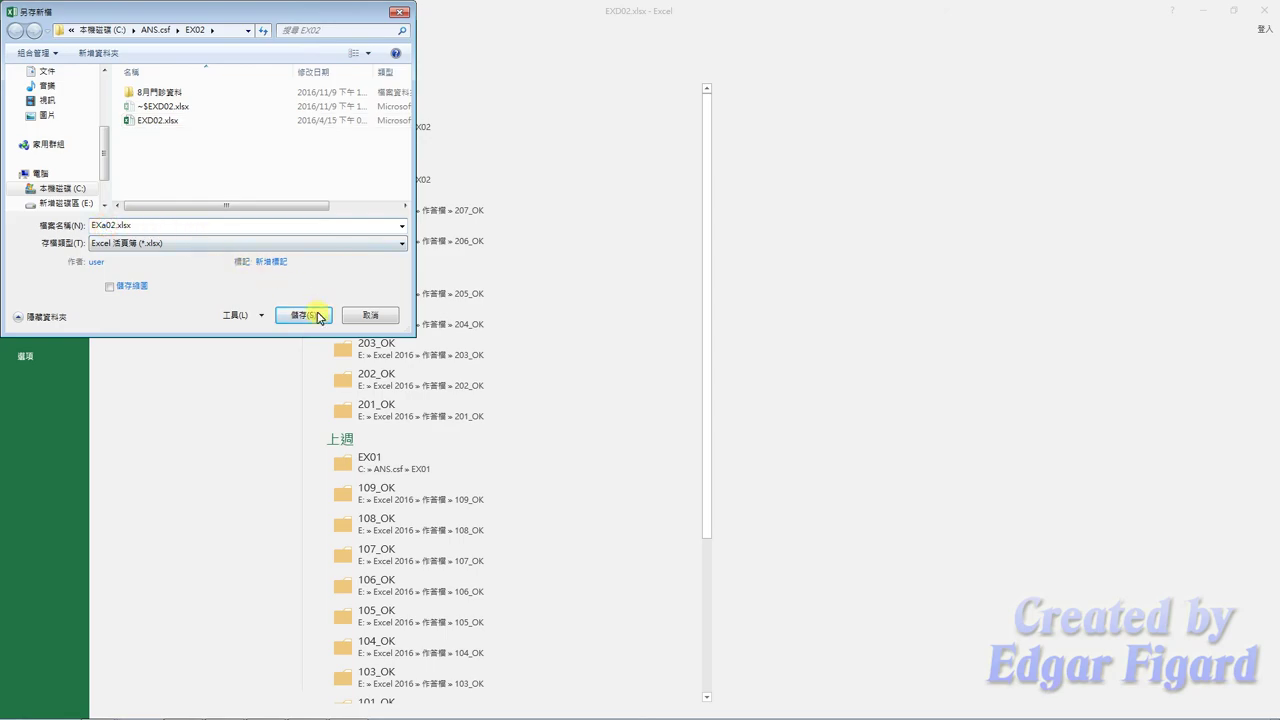
{"action": "left_click", "coordinate": [303, 315]}
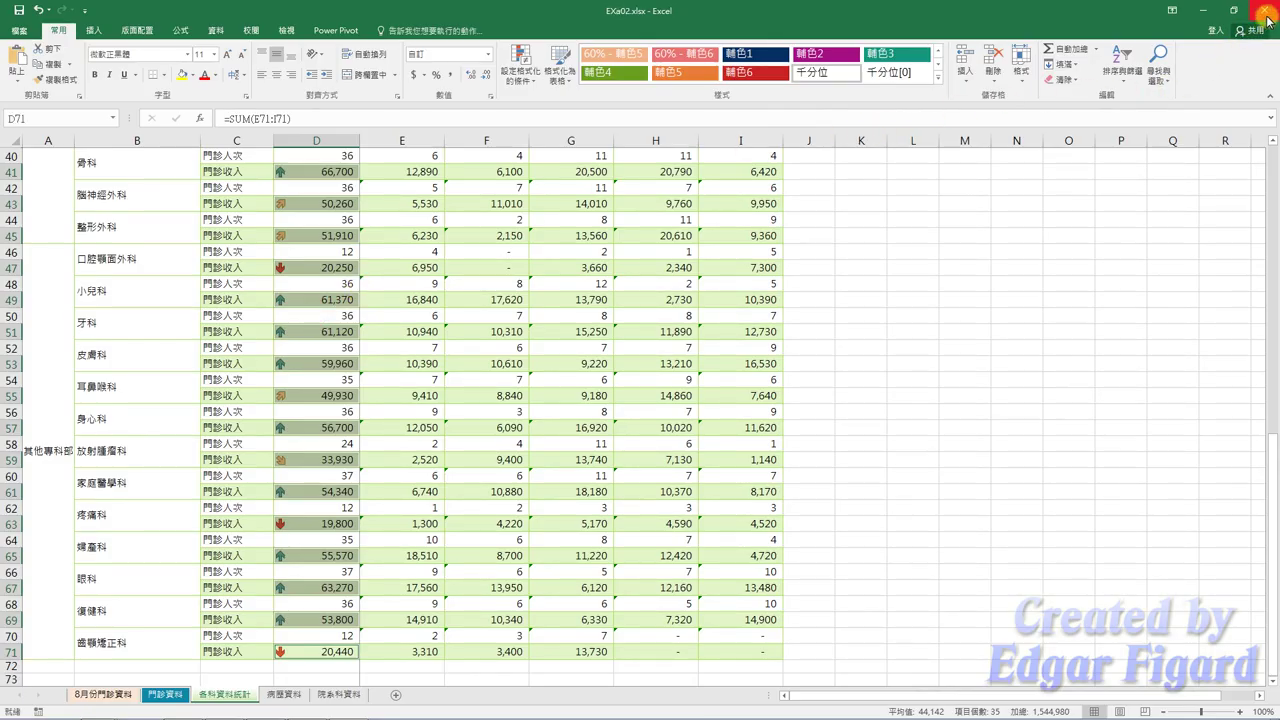
{"action": "left_click", "coordinate": [1262, 11]}
Step: Grade Excel 2016 question 207 in the TQC practical-exam grading panel
{"action": "left_click", "coordinate": [1224, 7]}
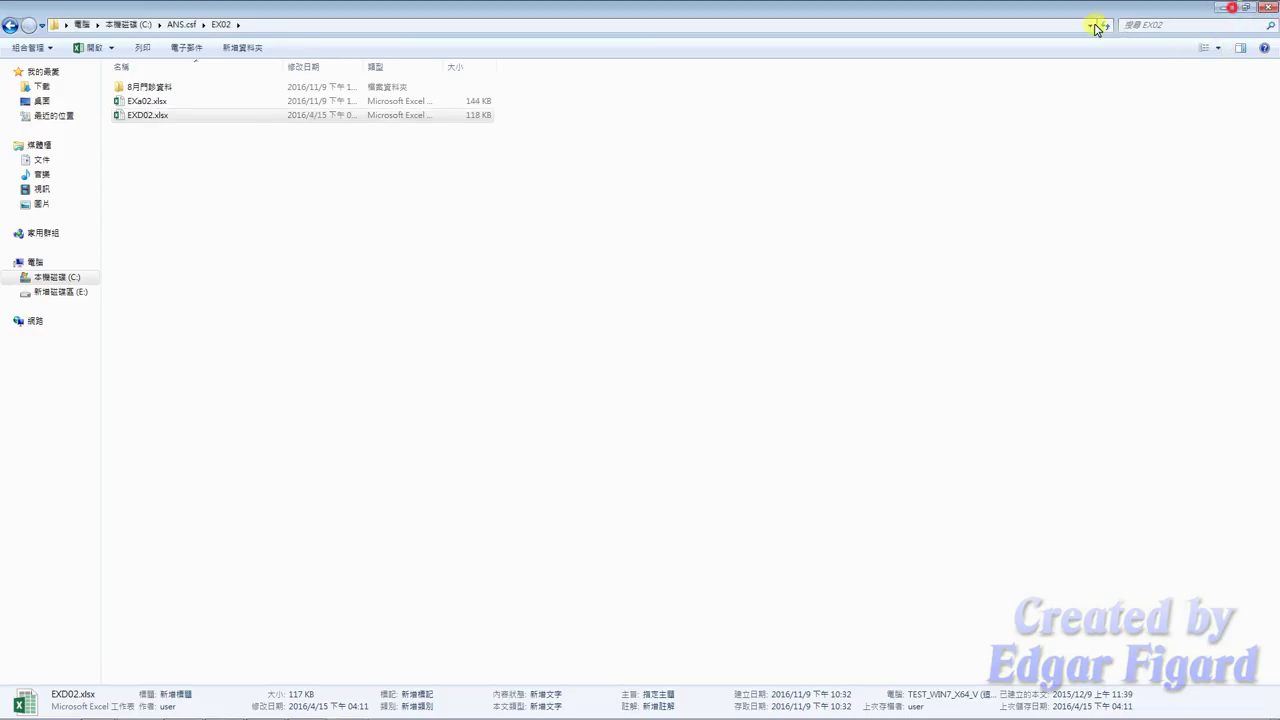
{"action": "left_click", "coordinate": [748, 140]}
{"action": "left_click", "coordinate": [575, 465]}
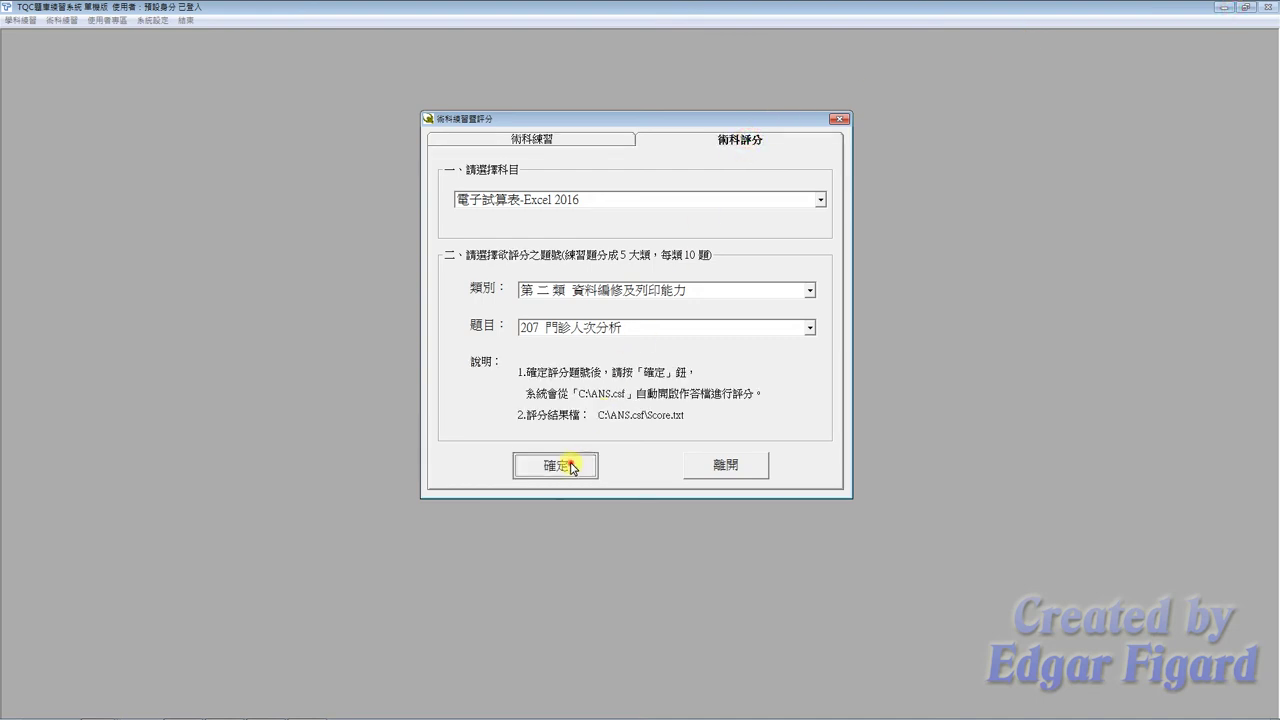